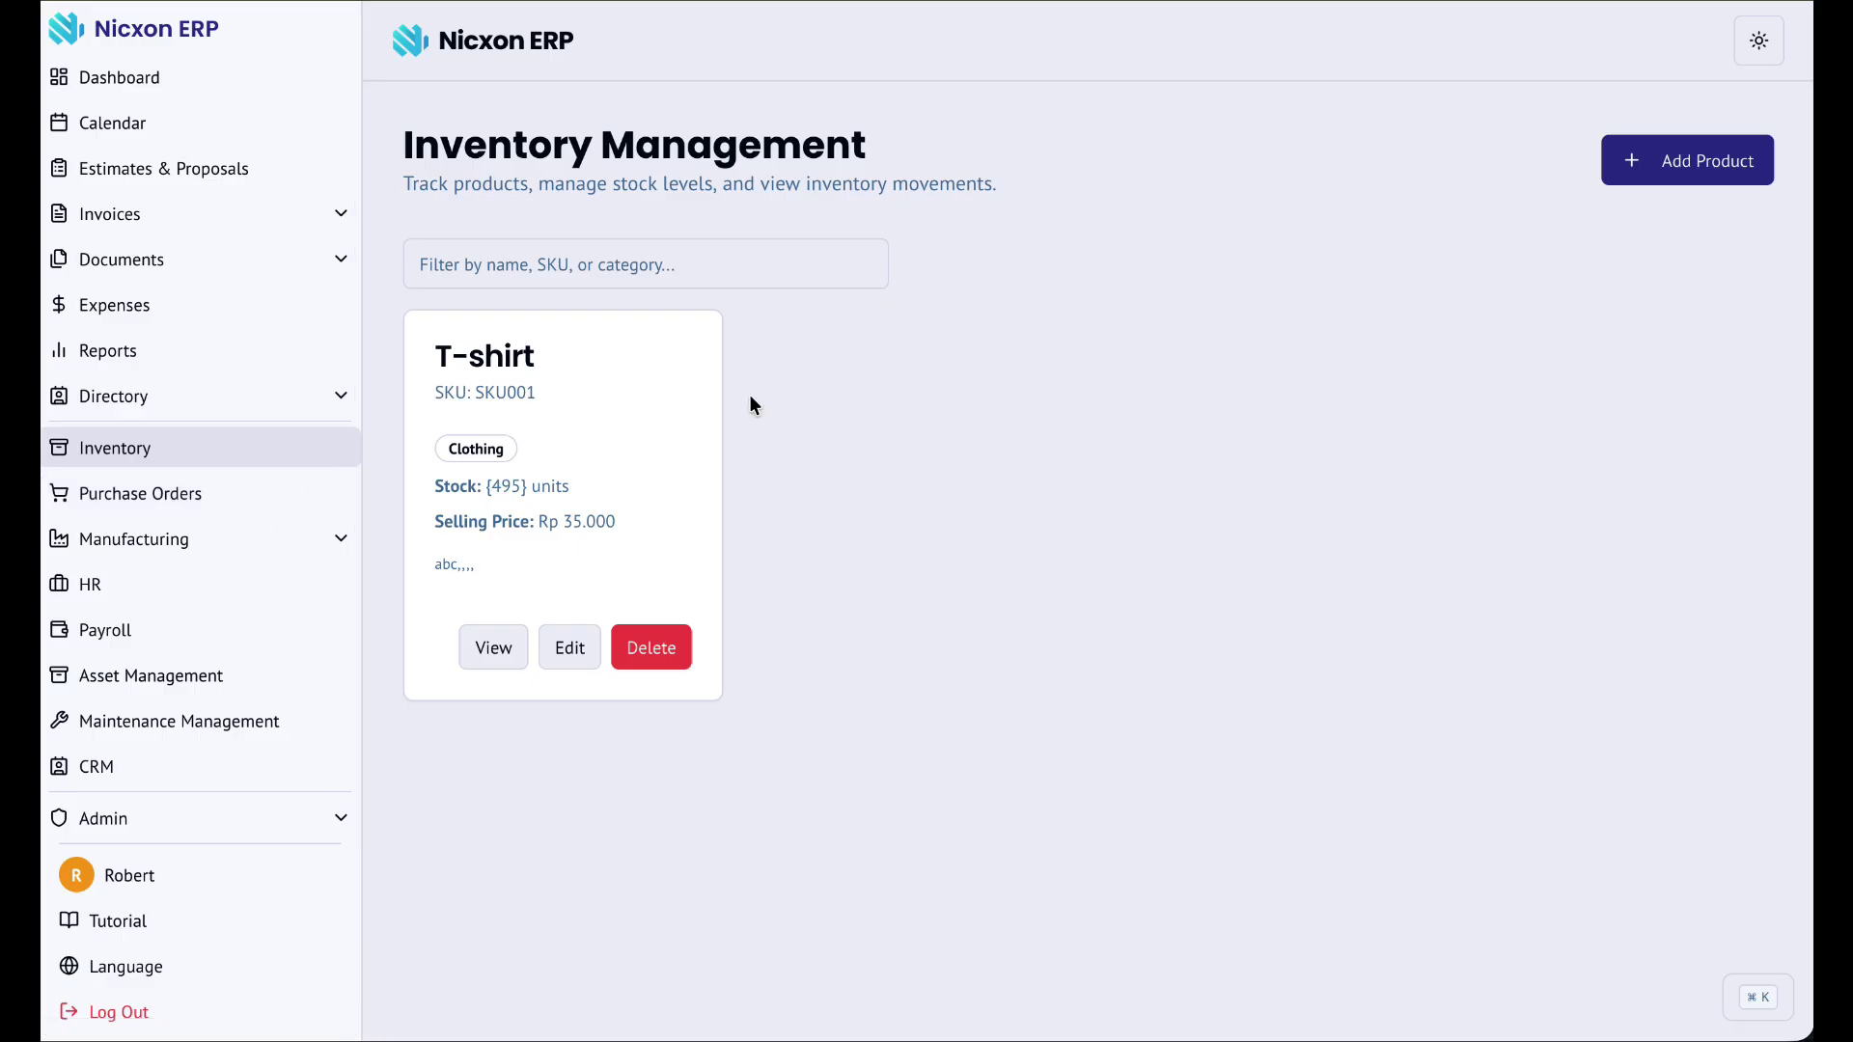
# - Open the T-shirt product's details and examine its stock movement history
pyautogui.click(482, 653)
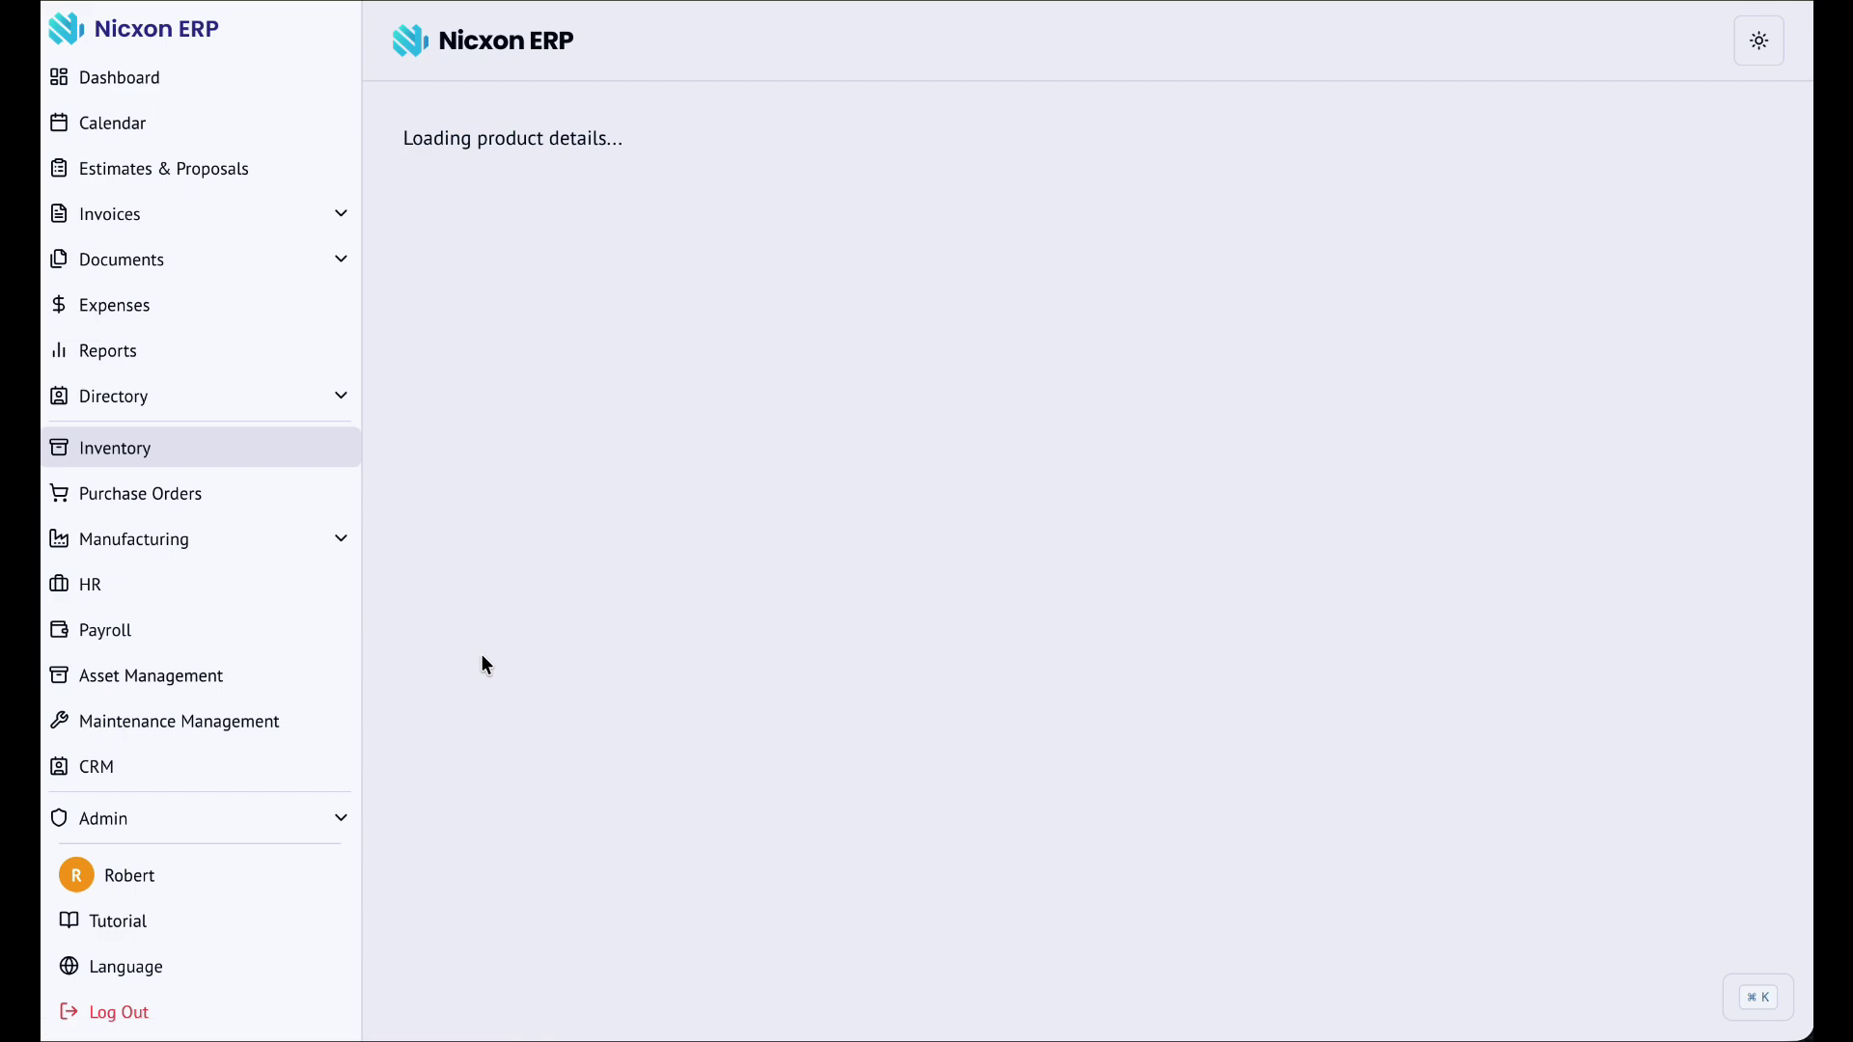
pyautogui.tripleClick(942, 299)
pyautogui.click(1083, 355)
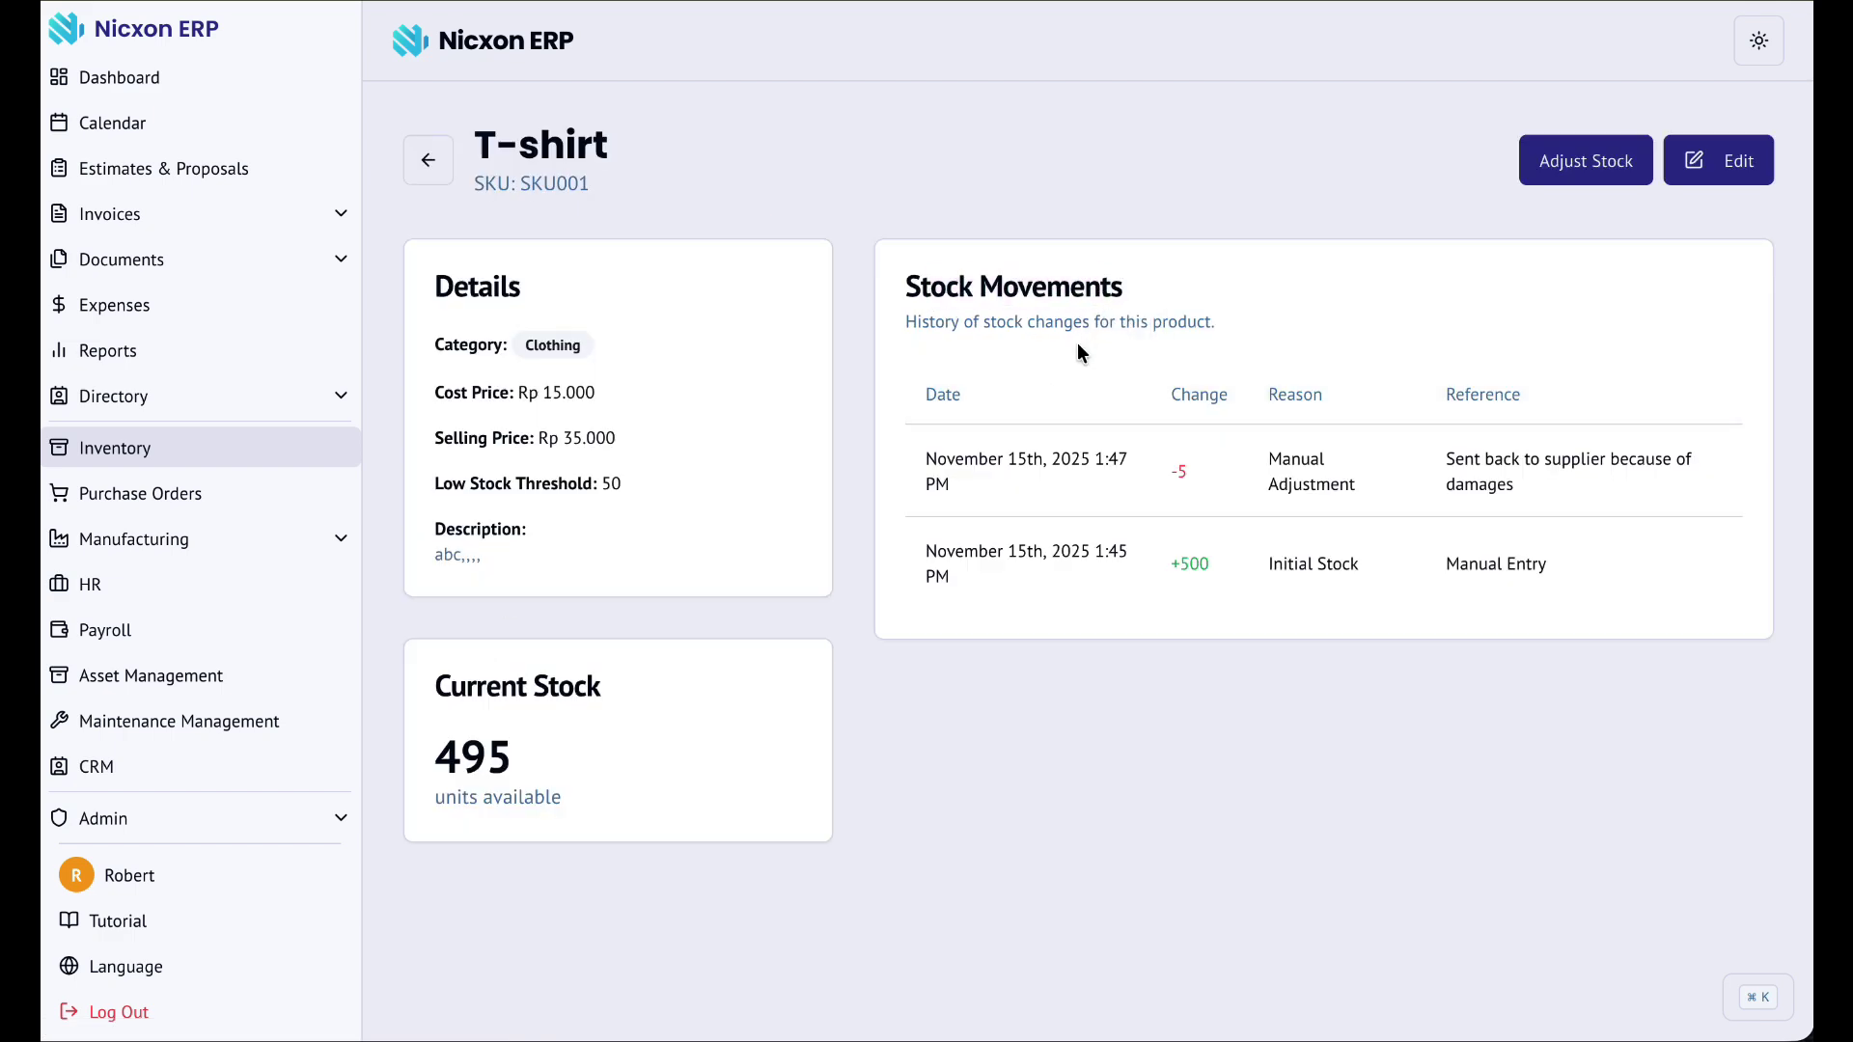
# - Start a new purchase order for the company PT. Nicxon International Solutions and select the listed supplier
pyautogui.click(228, 512)
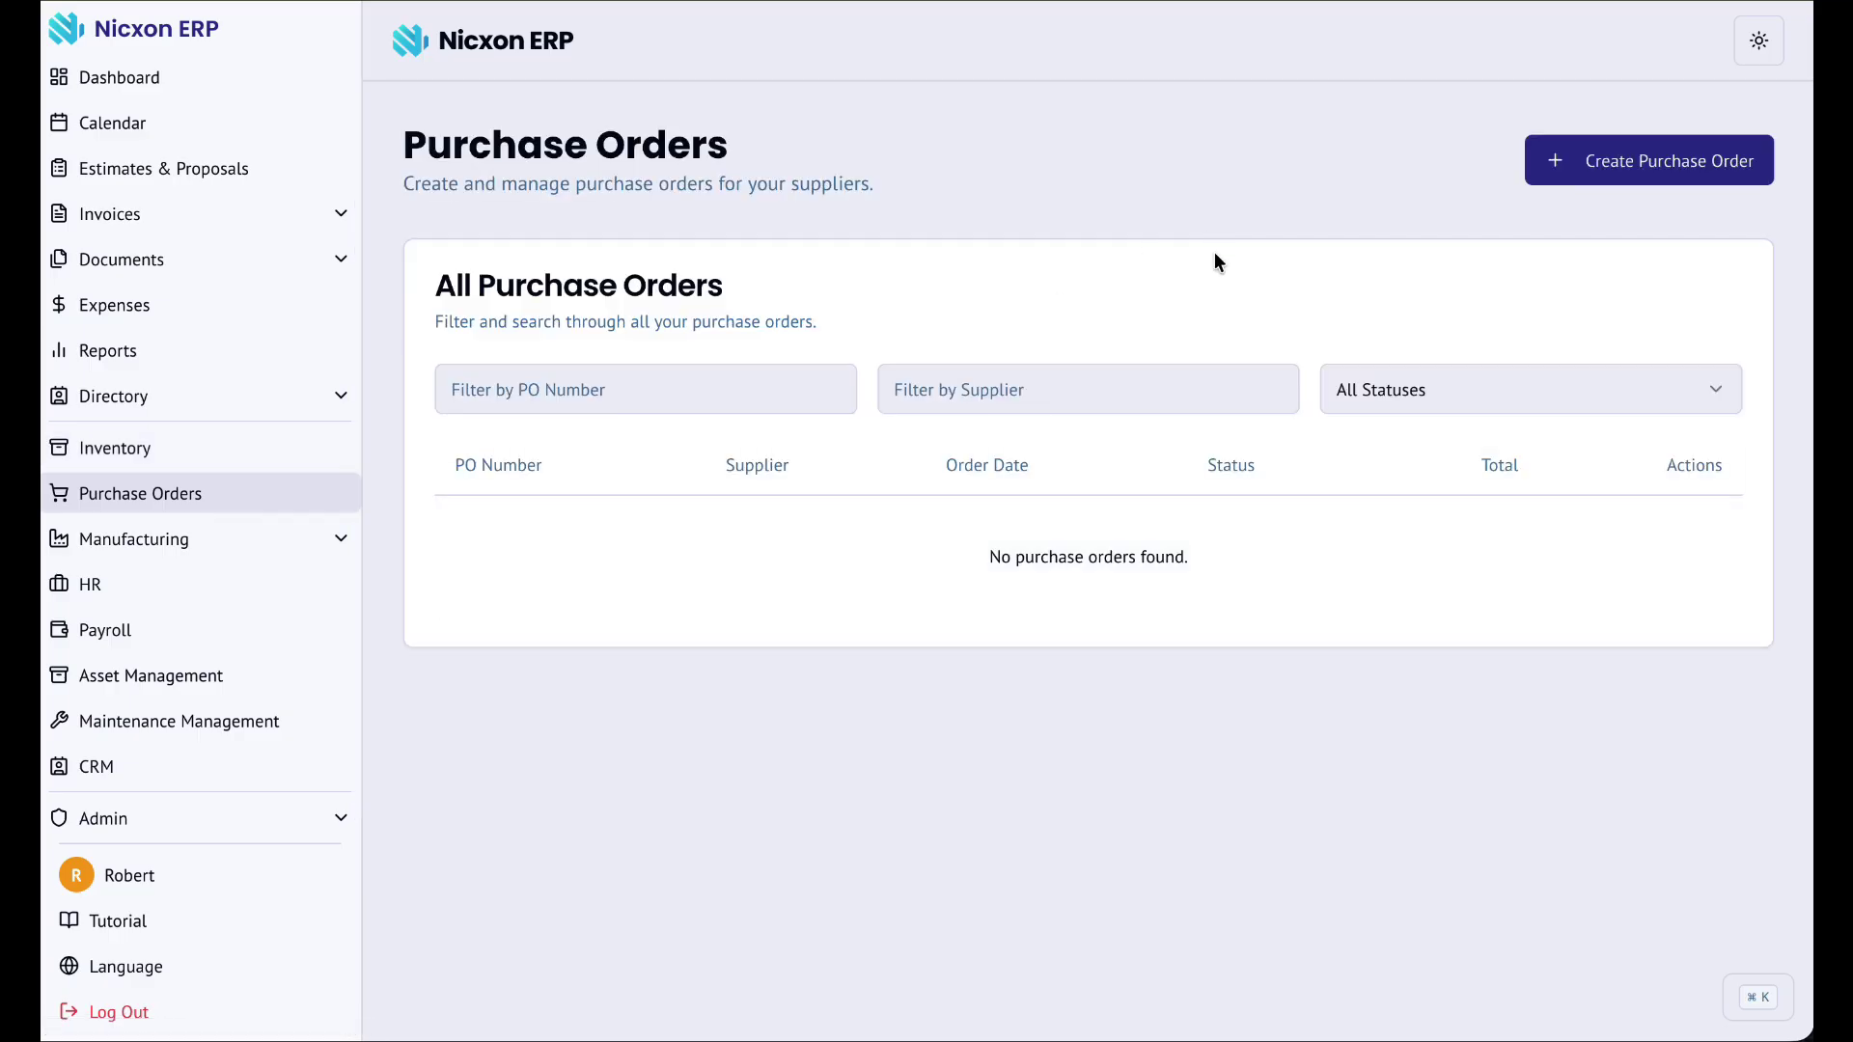
pyautogui.click(1574, 185)
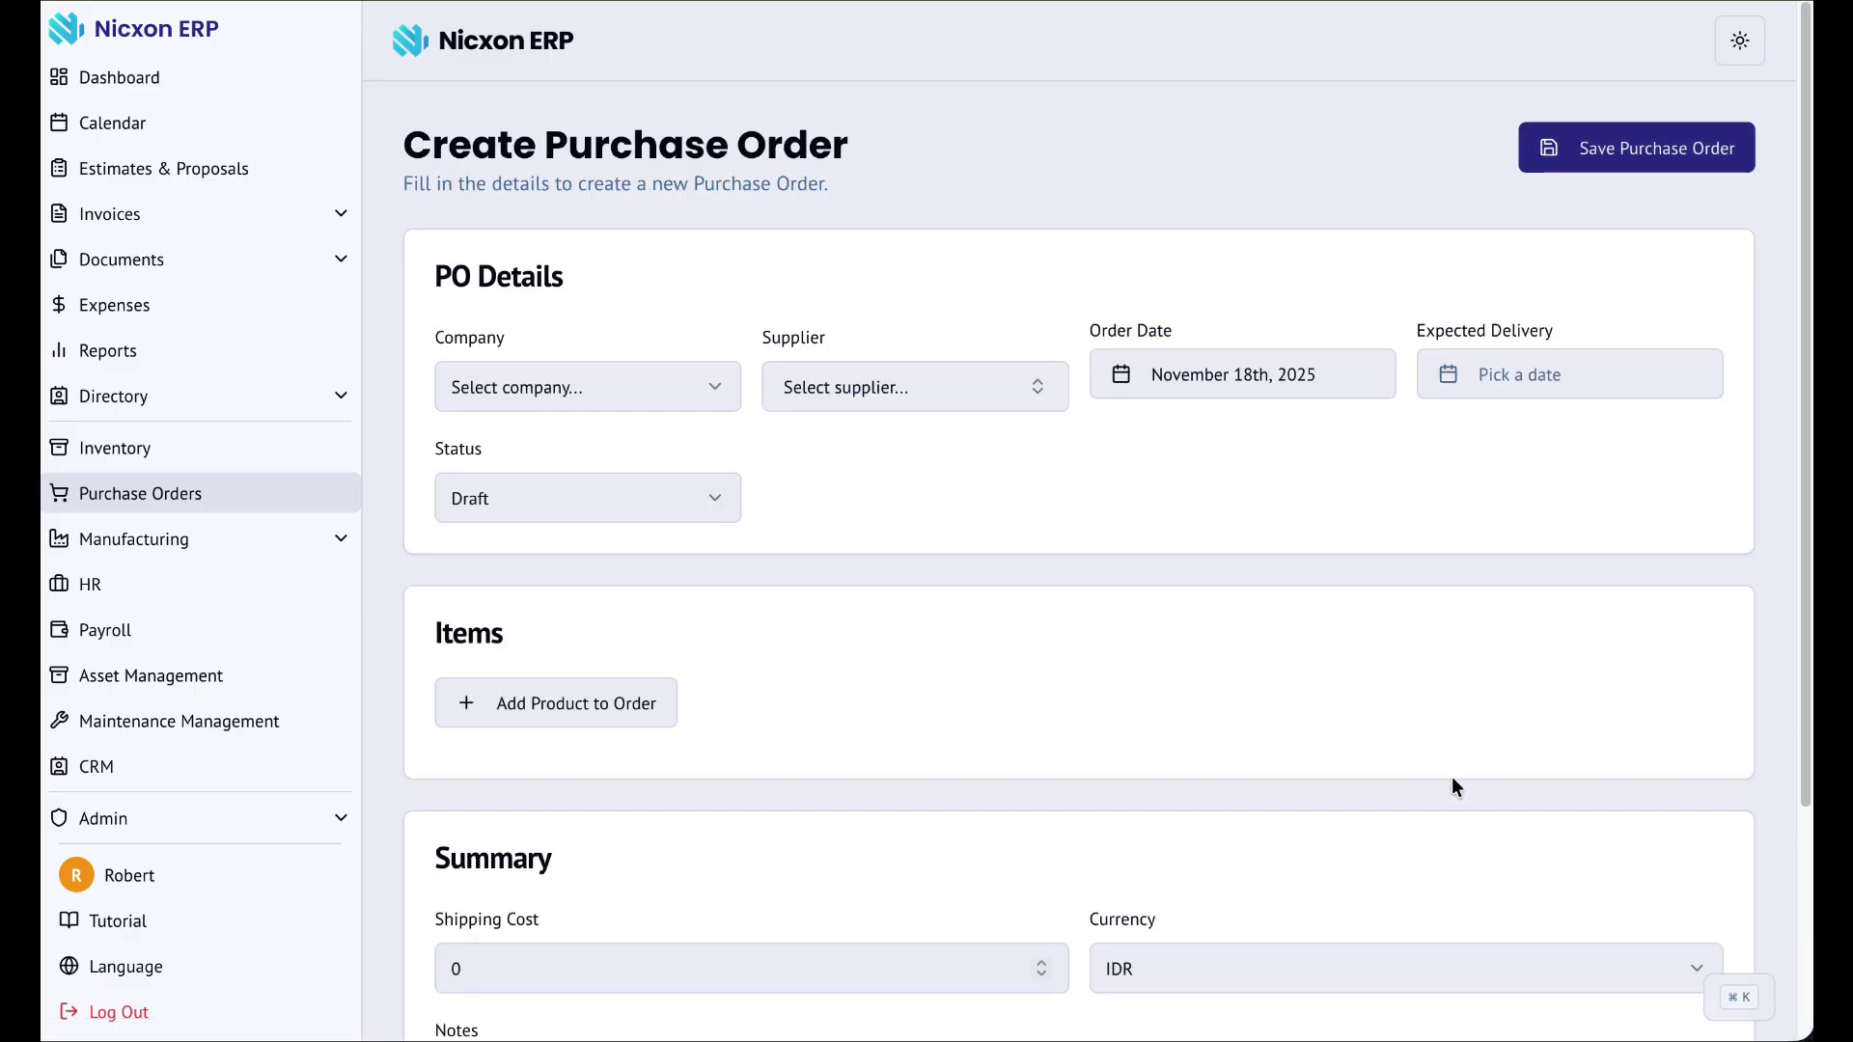
pyautogui.click(662, 387)
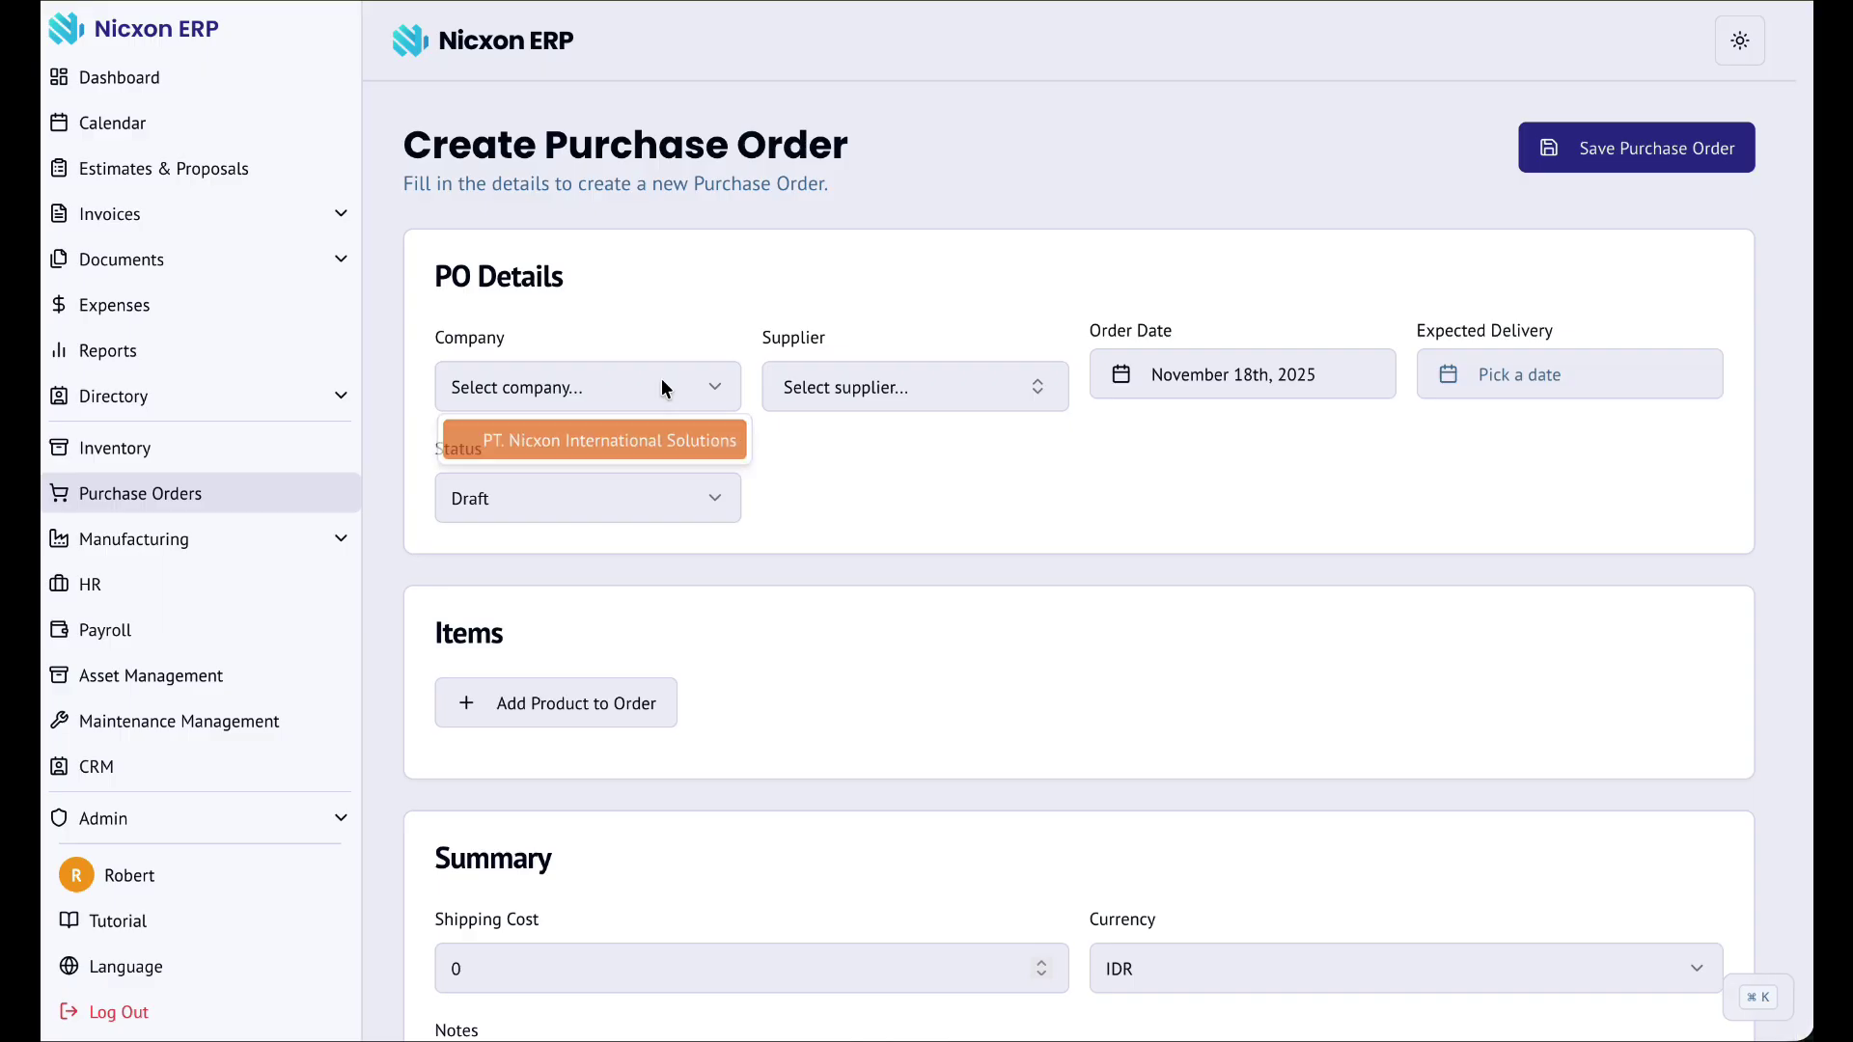
pyautogui.click(693, 443)
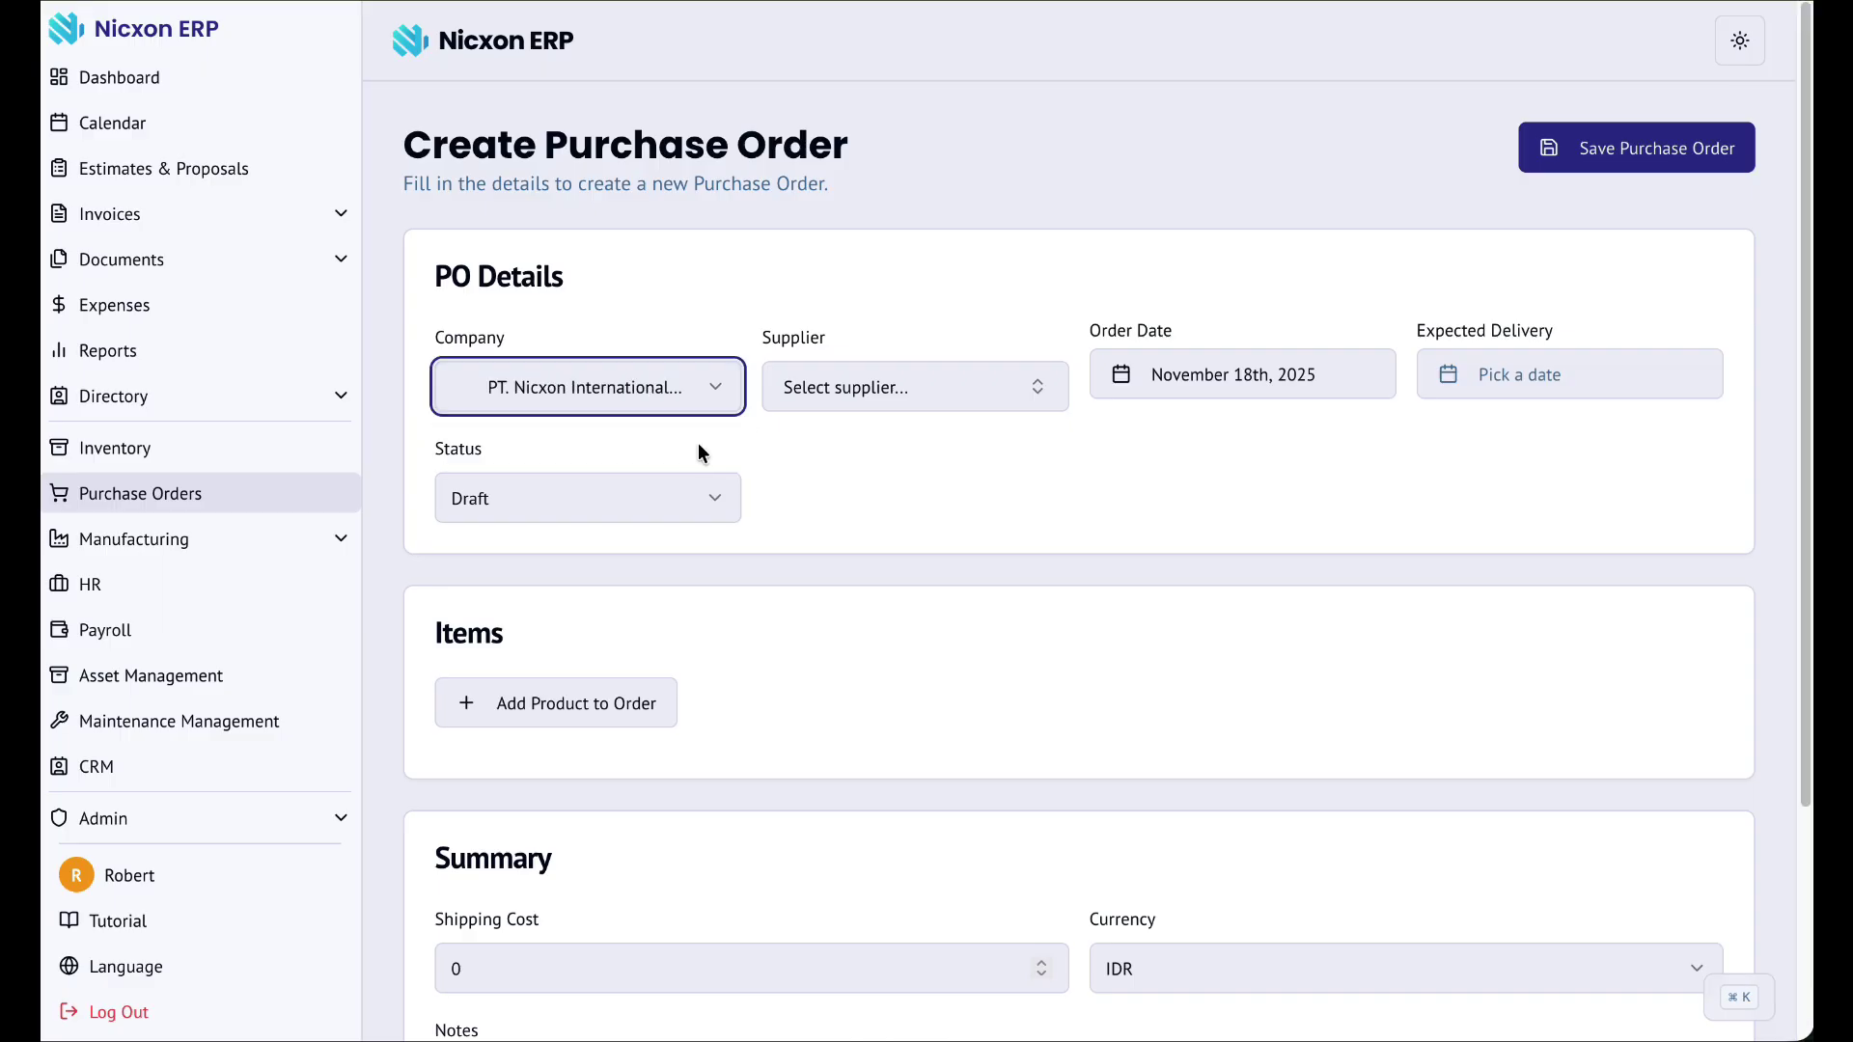
pyautogui.click(889, 384)
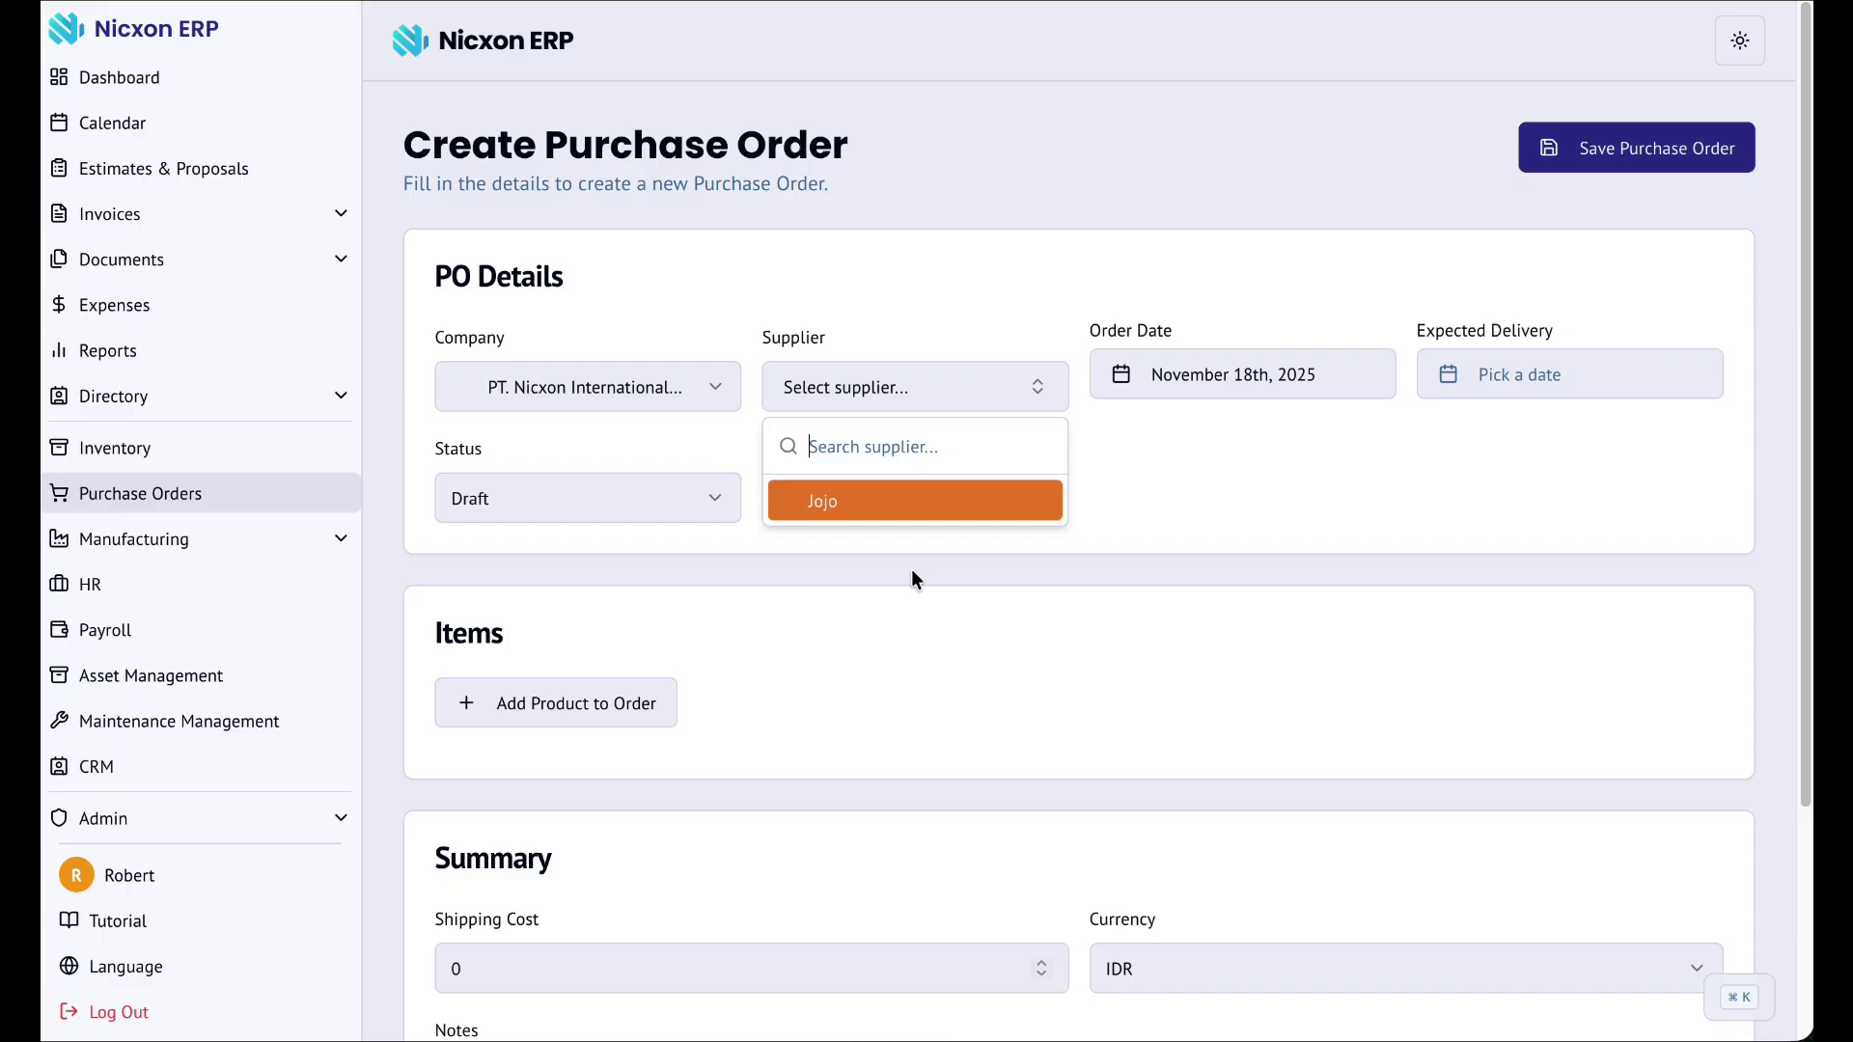
pyautogui.click(1013, 501)
# - Set the expected delivery date to November 26th, 2025, keeping the order's status as Draft
pyautogui.click(1162, 391)
pyautogui.click(1428, 380)
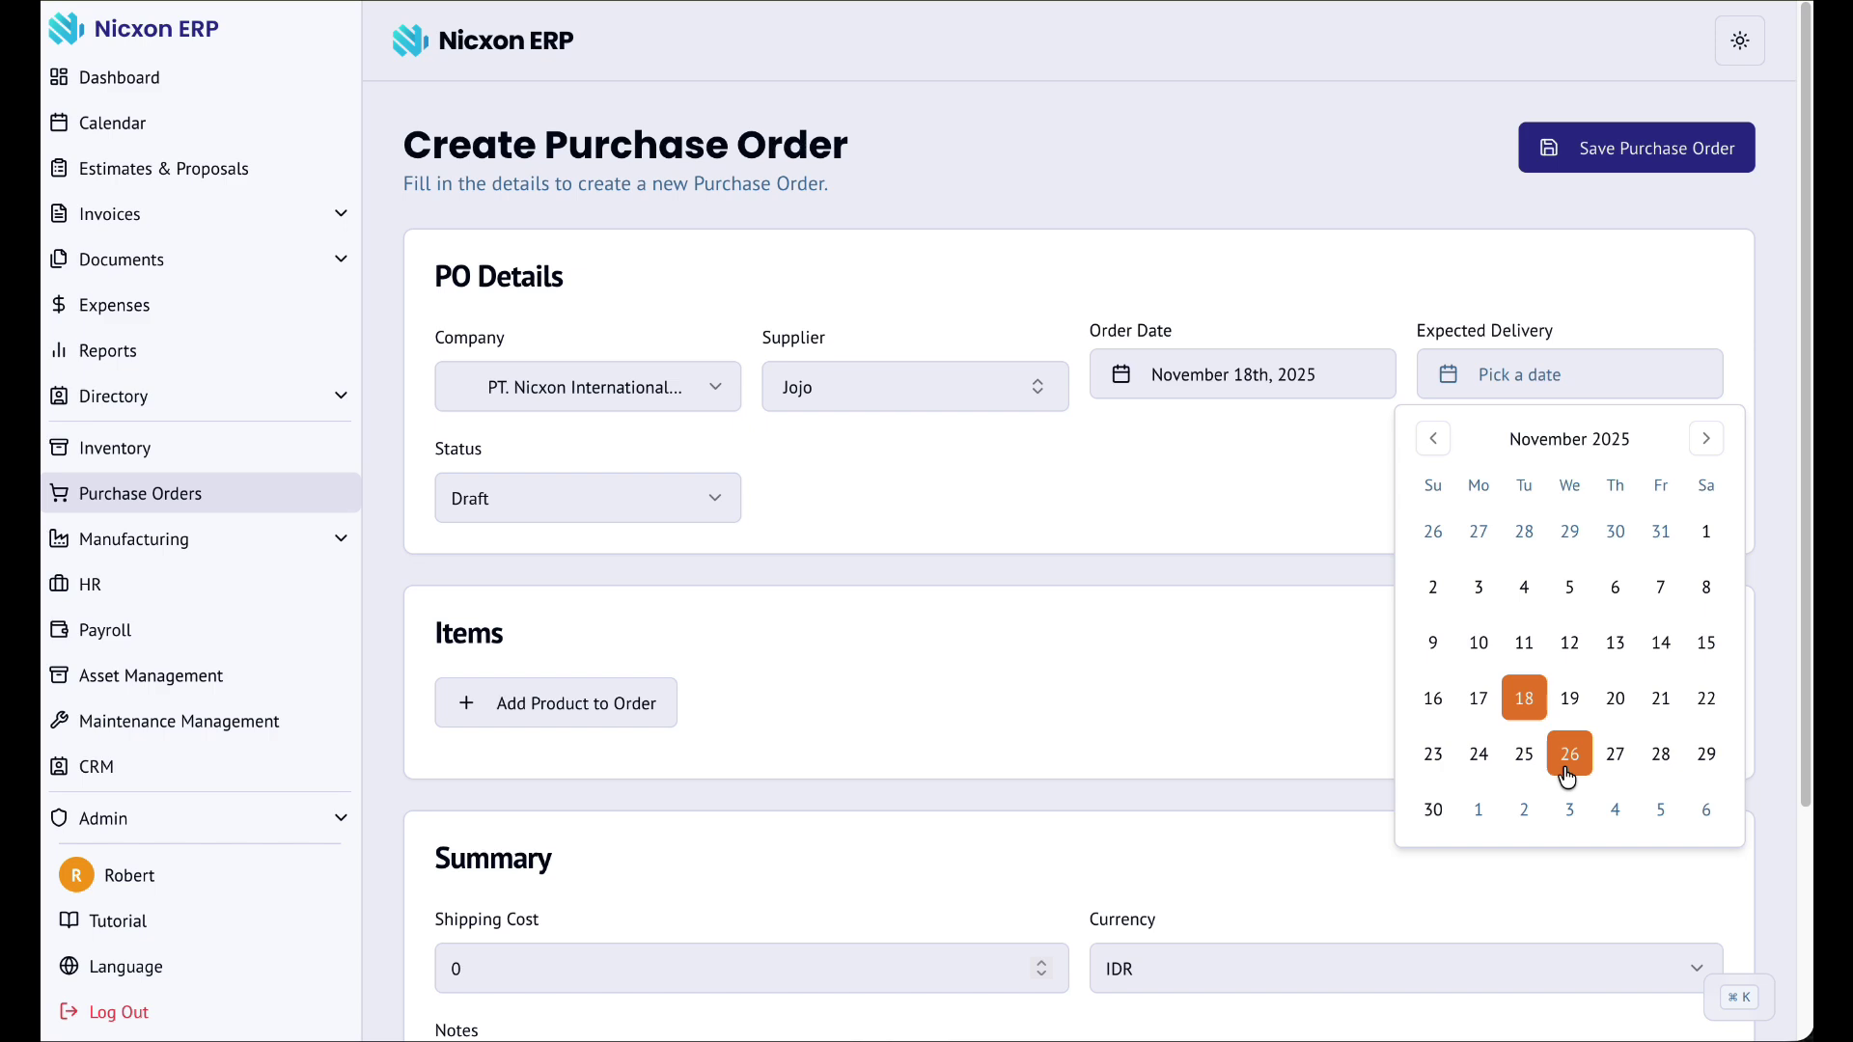
pyautogui.click(1566, 772)
pyautogui.click(661, 461)
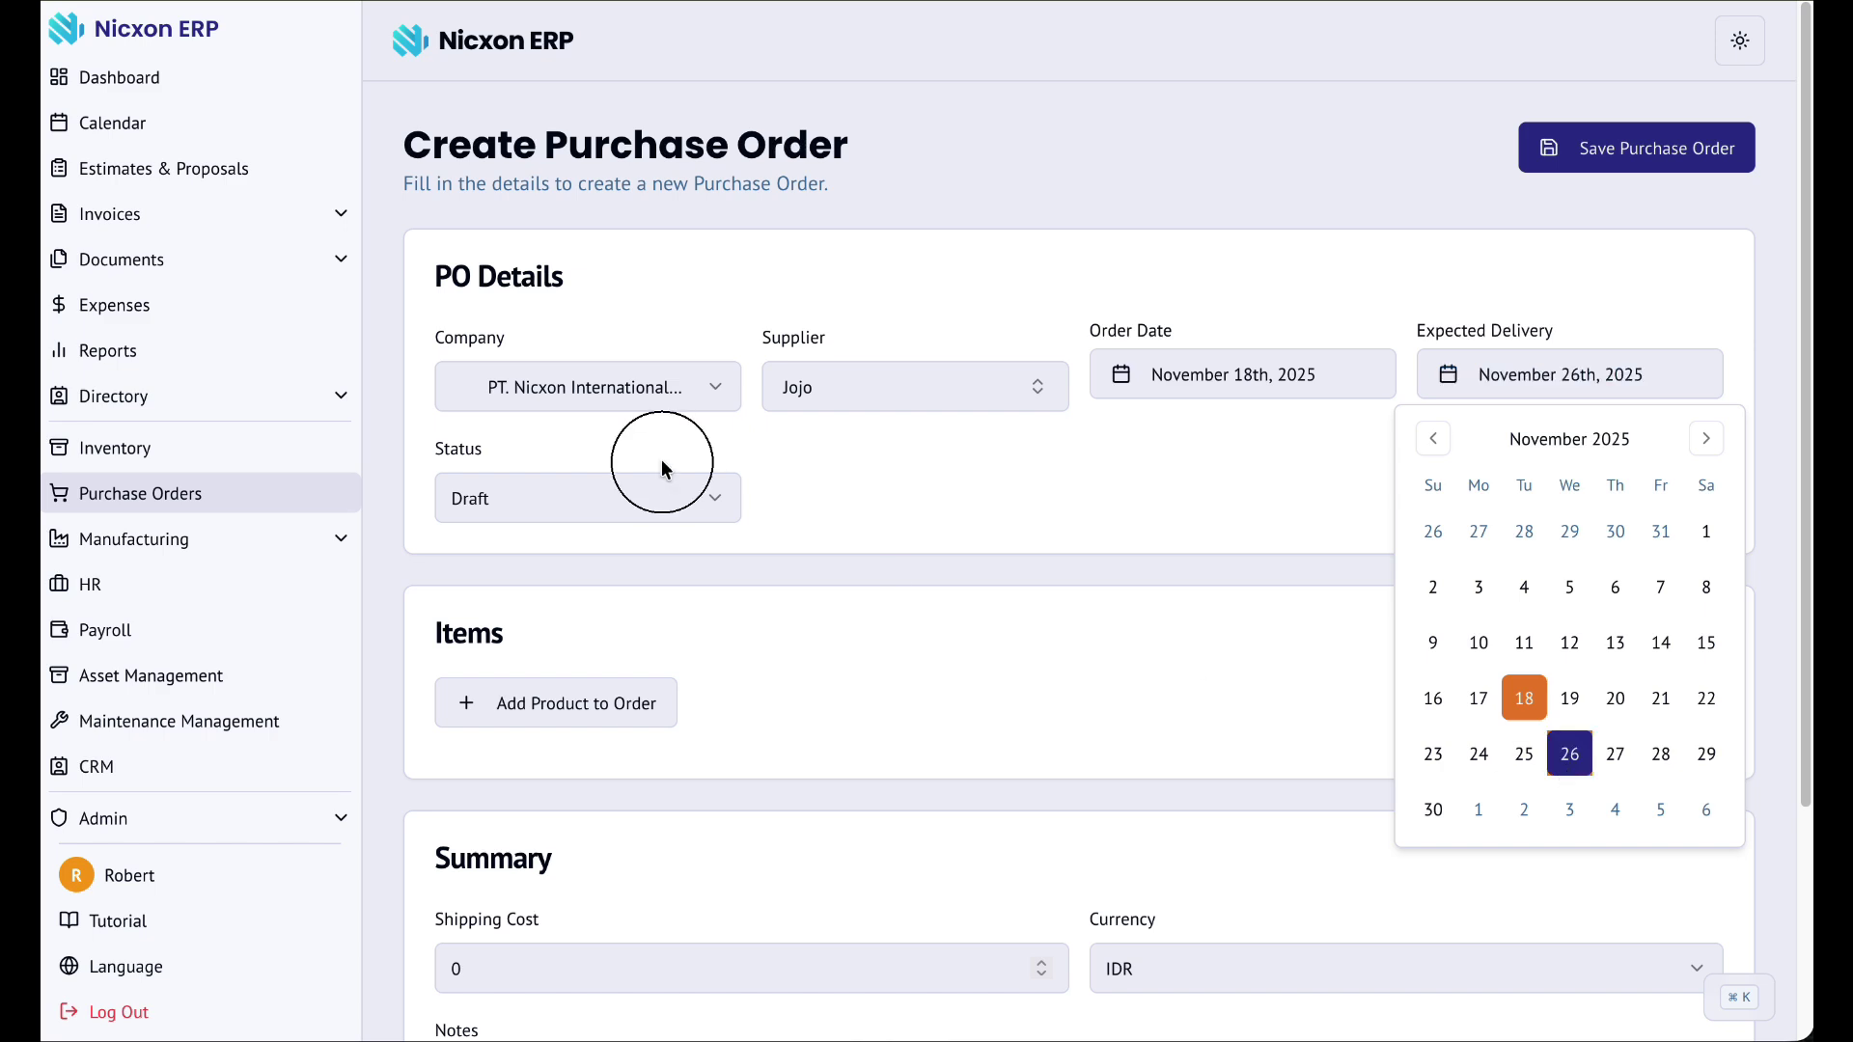
pyautogui.click(660, 514)
pyautogui.click(838, 593)
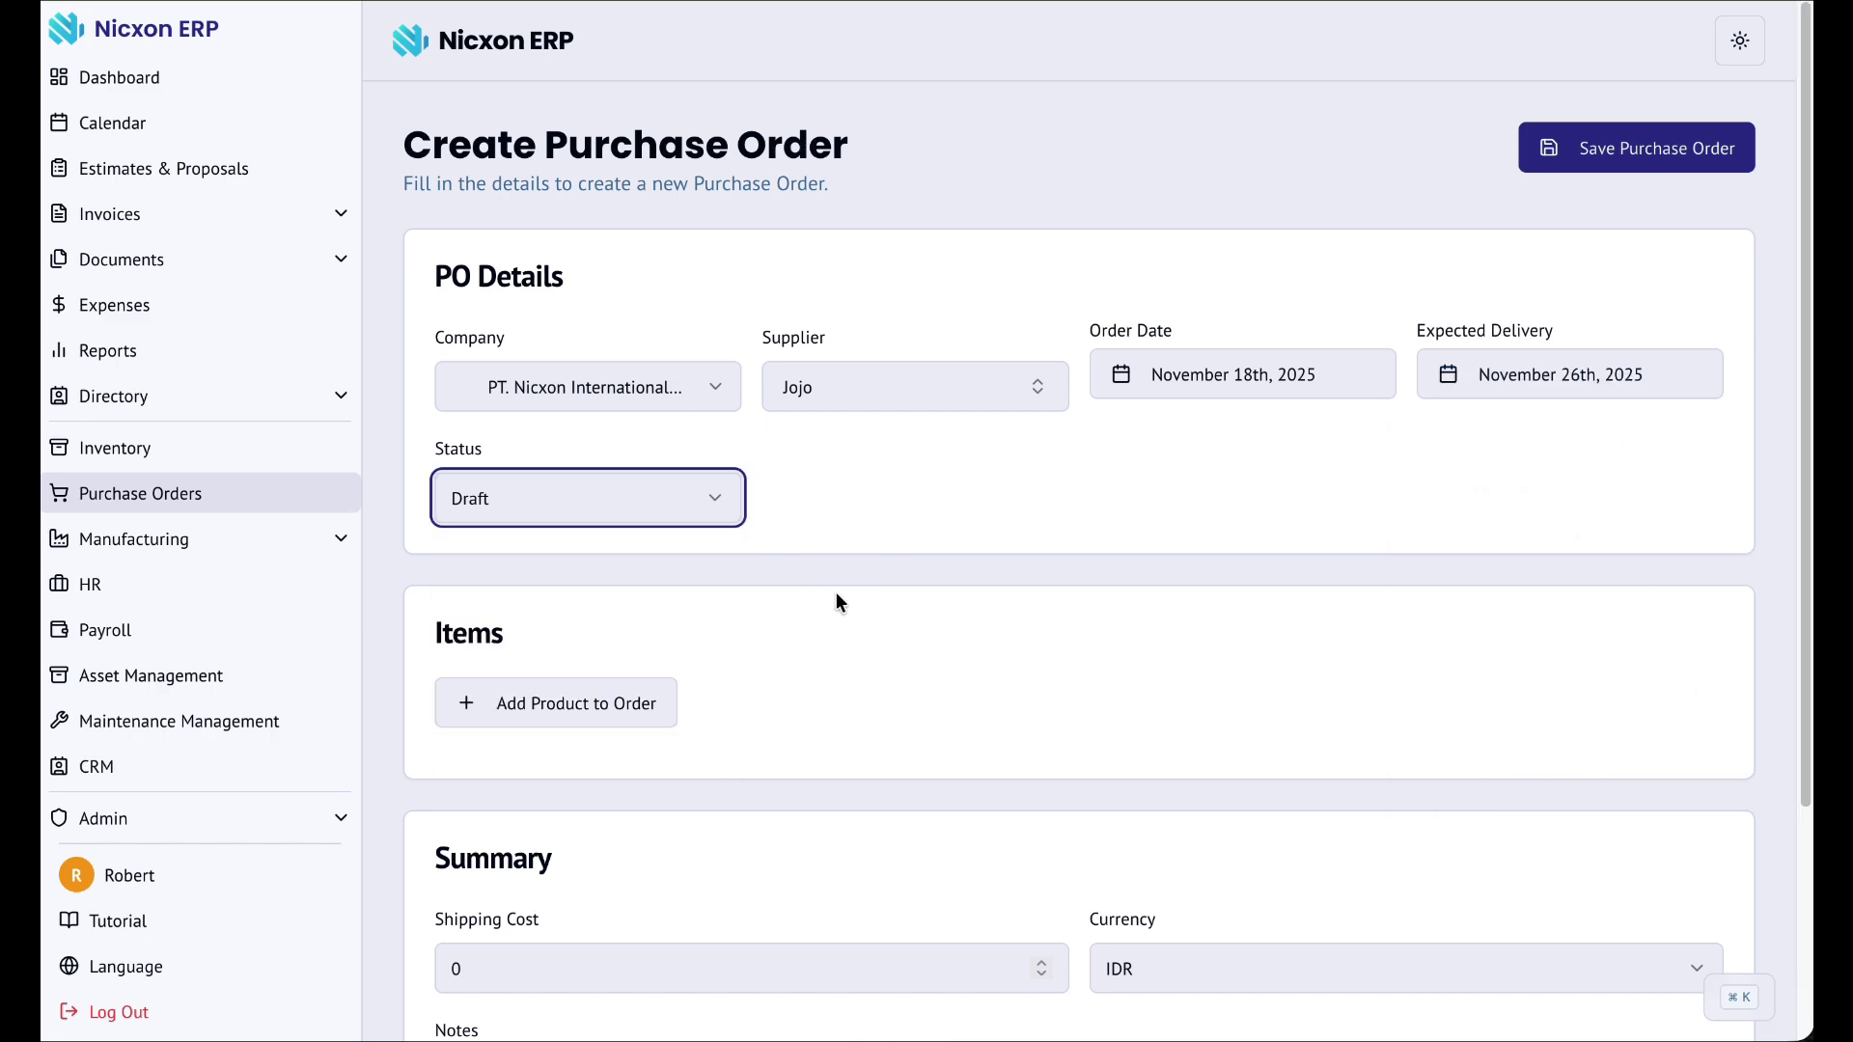
pyautogui.click(842, 576)
# - Add the T-shirt (SKU001) to the order's items with a quantity of 100
pyautogui.scroll(-3, 841, 576)
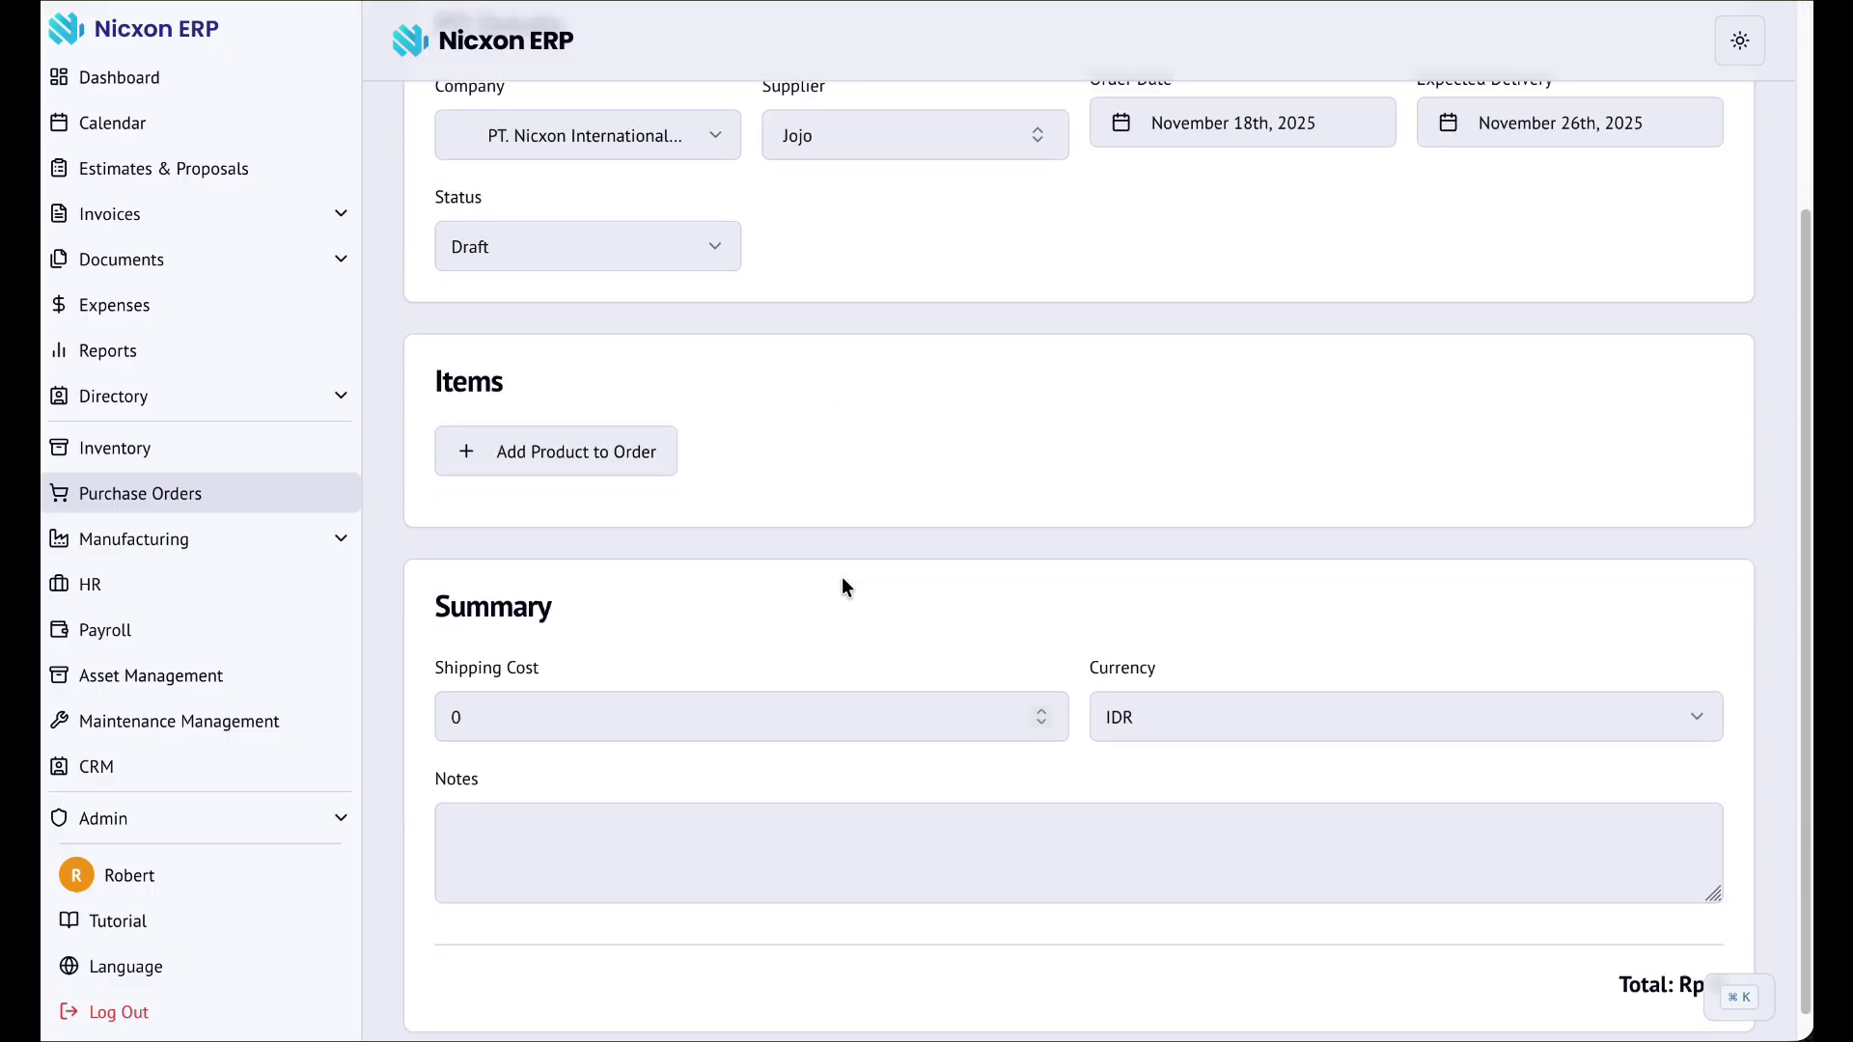
pyautogui.click(521, 433)
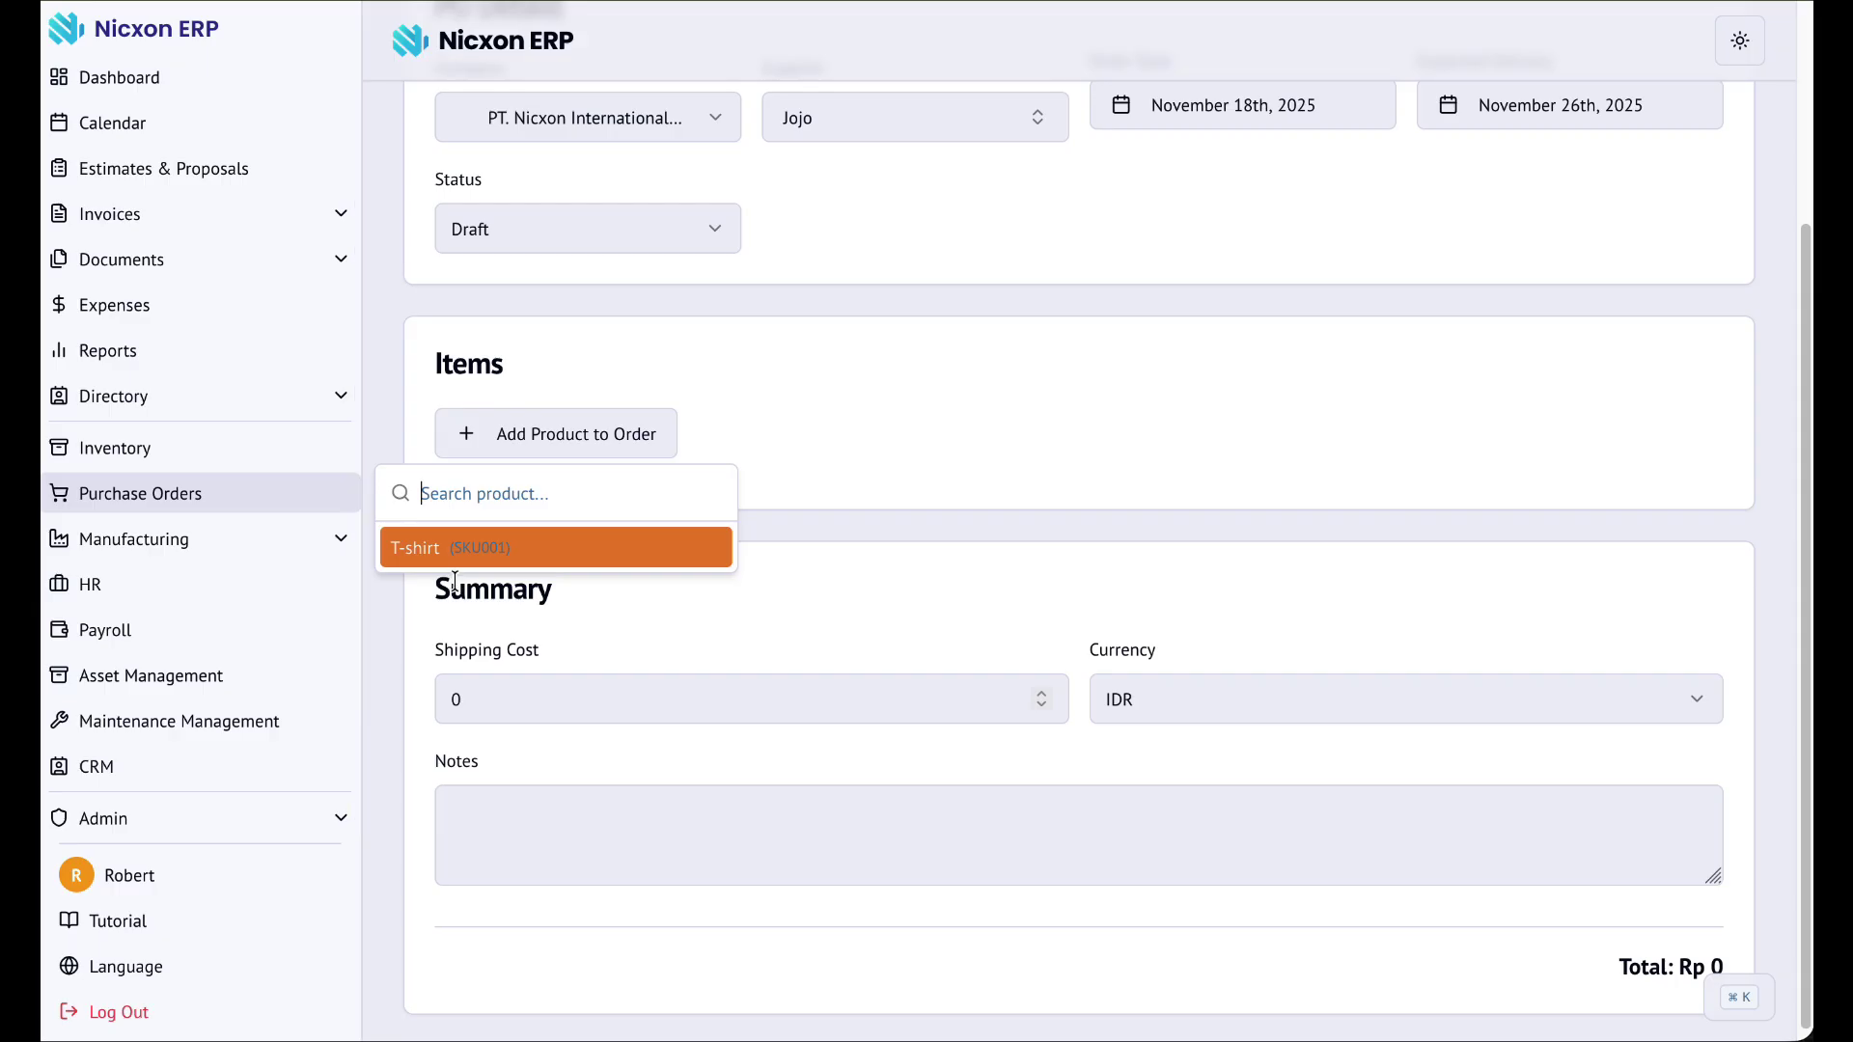
pyautogui.click(484, 554)
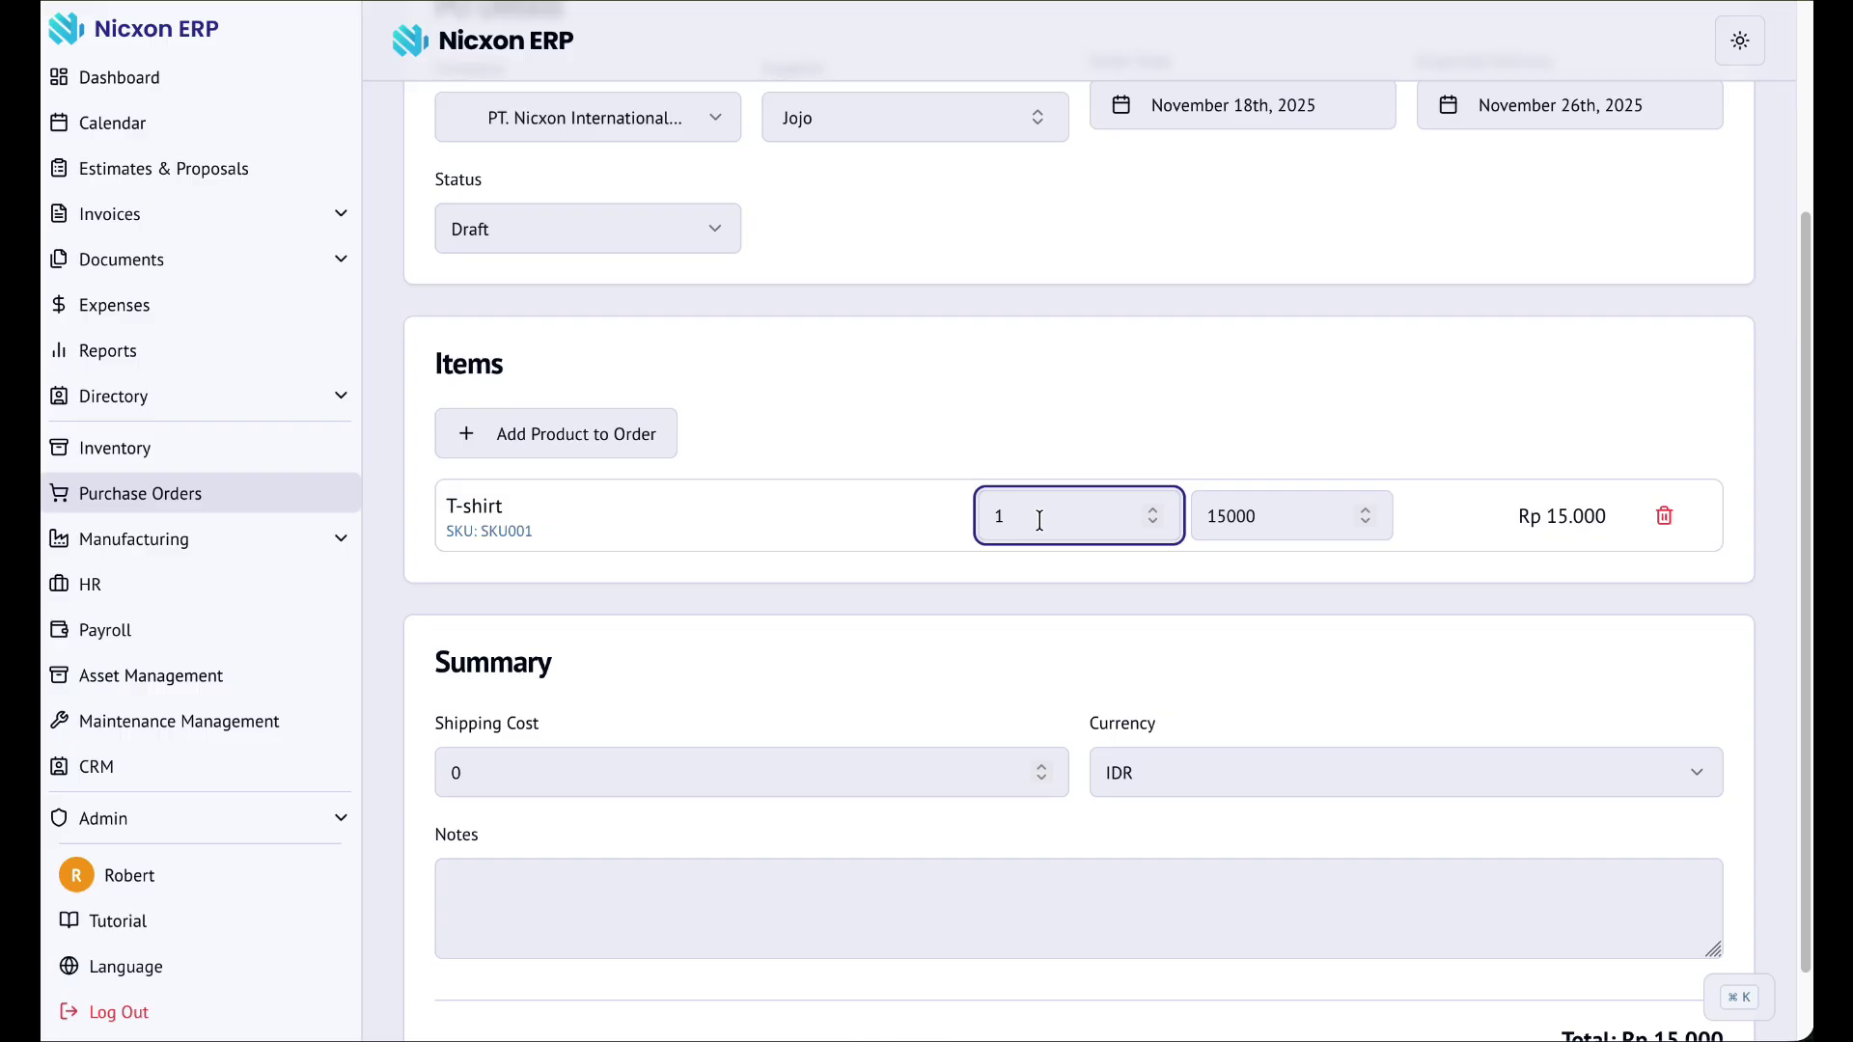
pyautogui.write('00')
pyautogui.click(1287, 512)
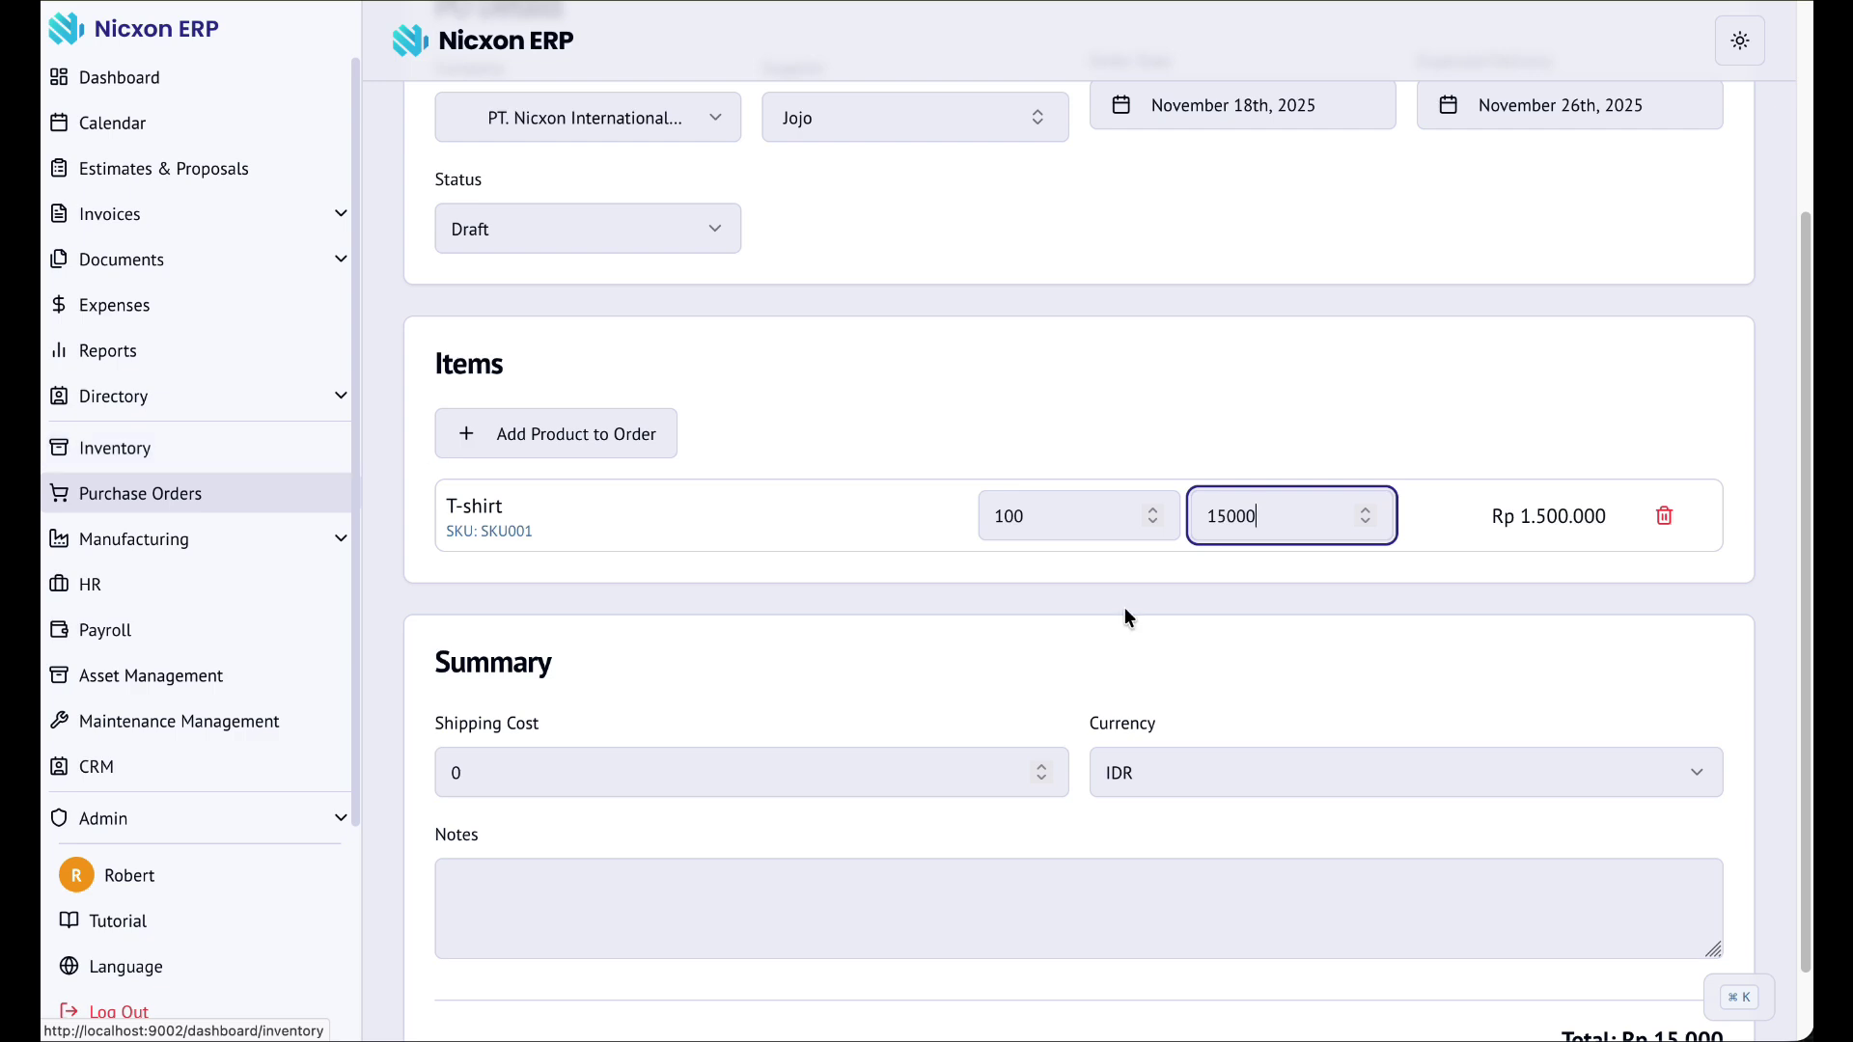
pyautogui.click(1067, 516)
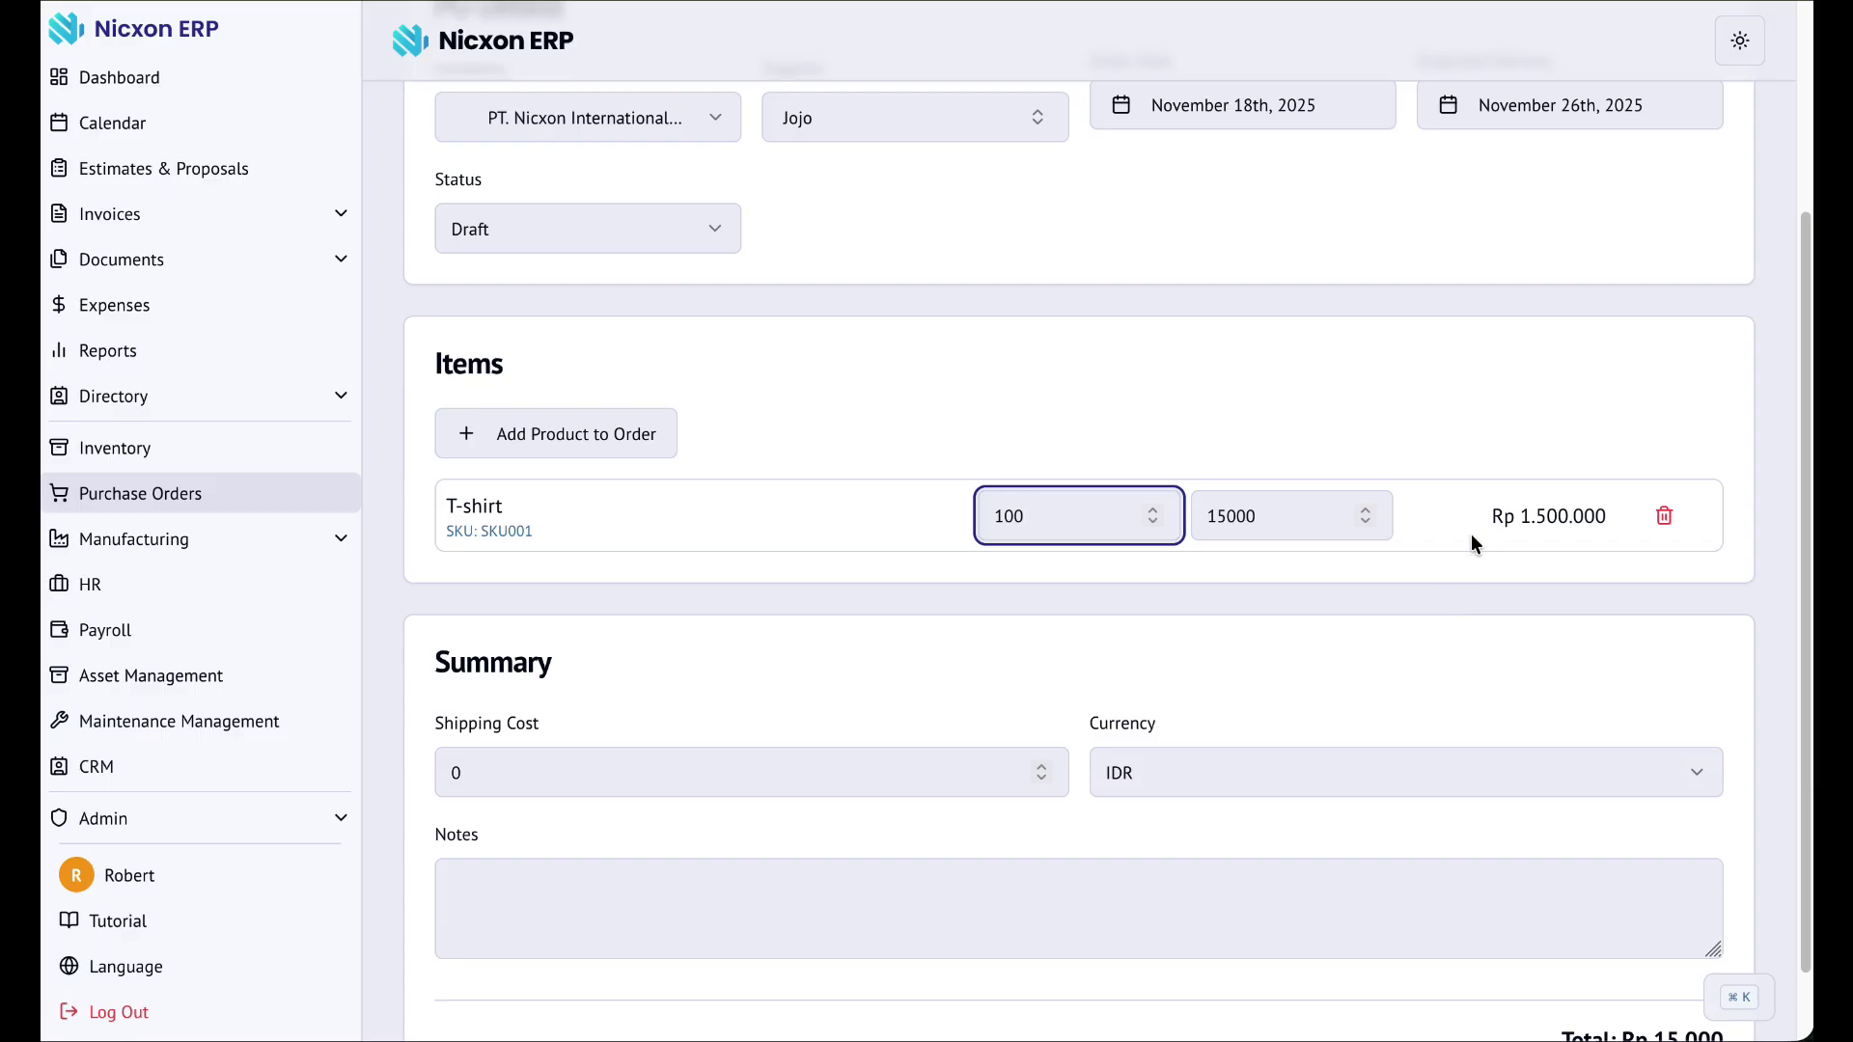
pyautogui.moveTo(1623, 511); pyautogui.dragTo(1520, 512)
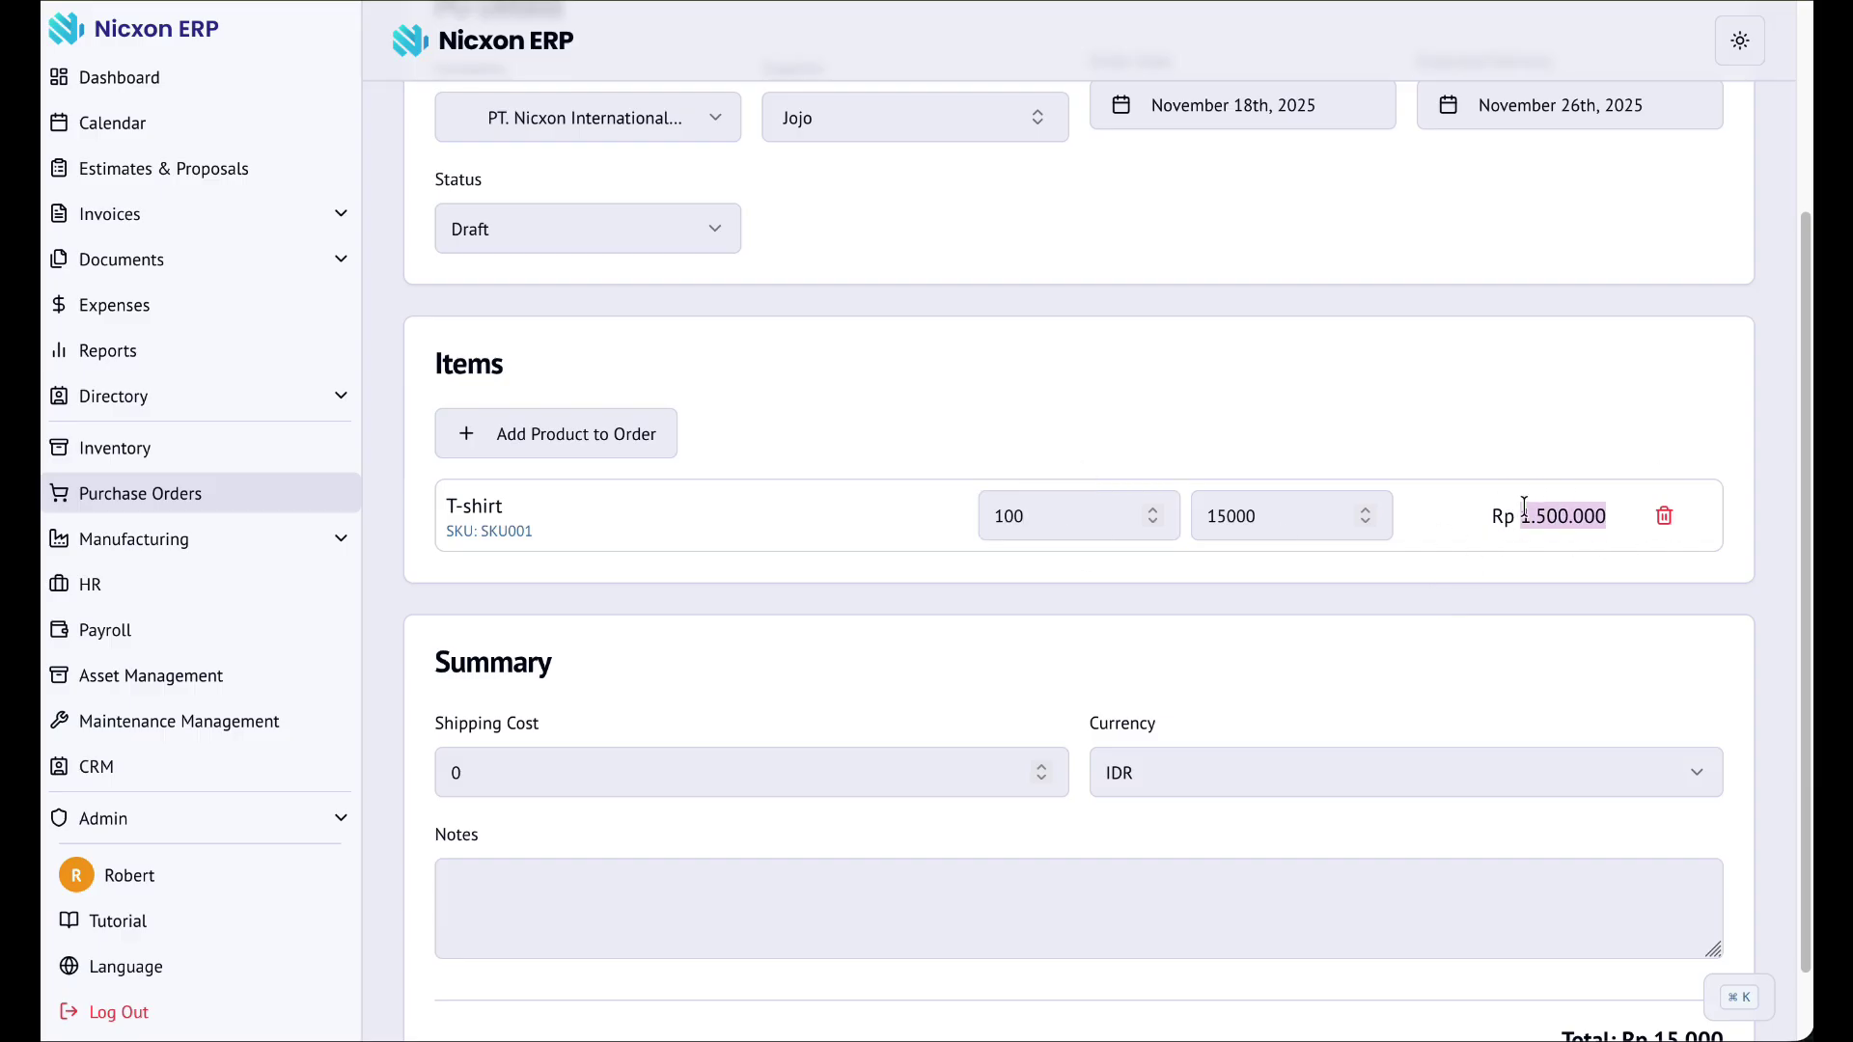
# - Set the shipping cost to 50000 and save the purchase order
pyautogui.scroll(-1, 990, 680)
pyautogui.click(776, 680)
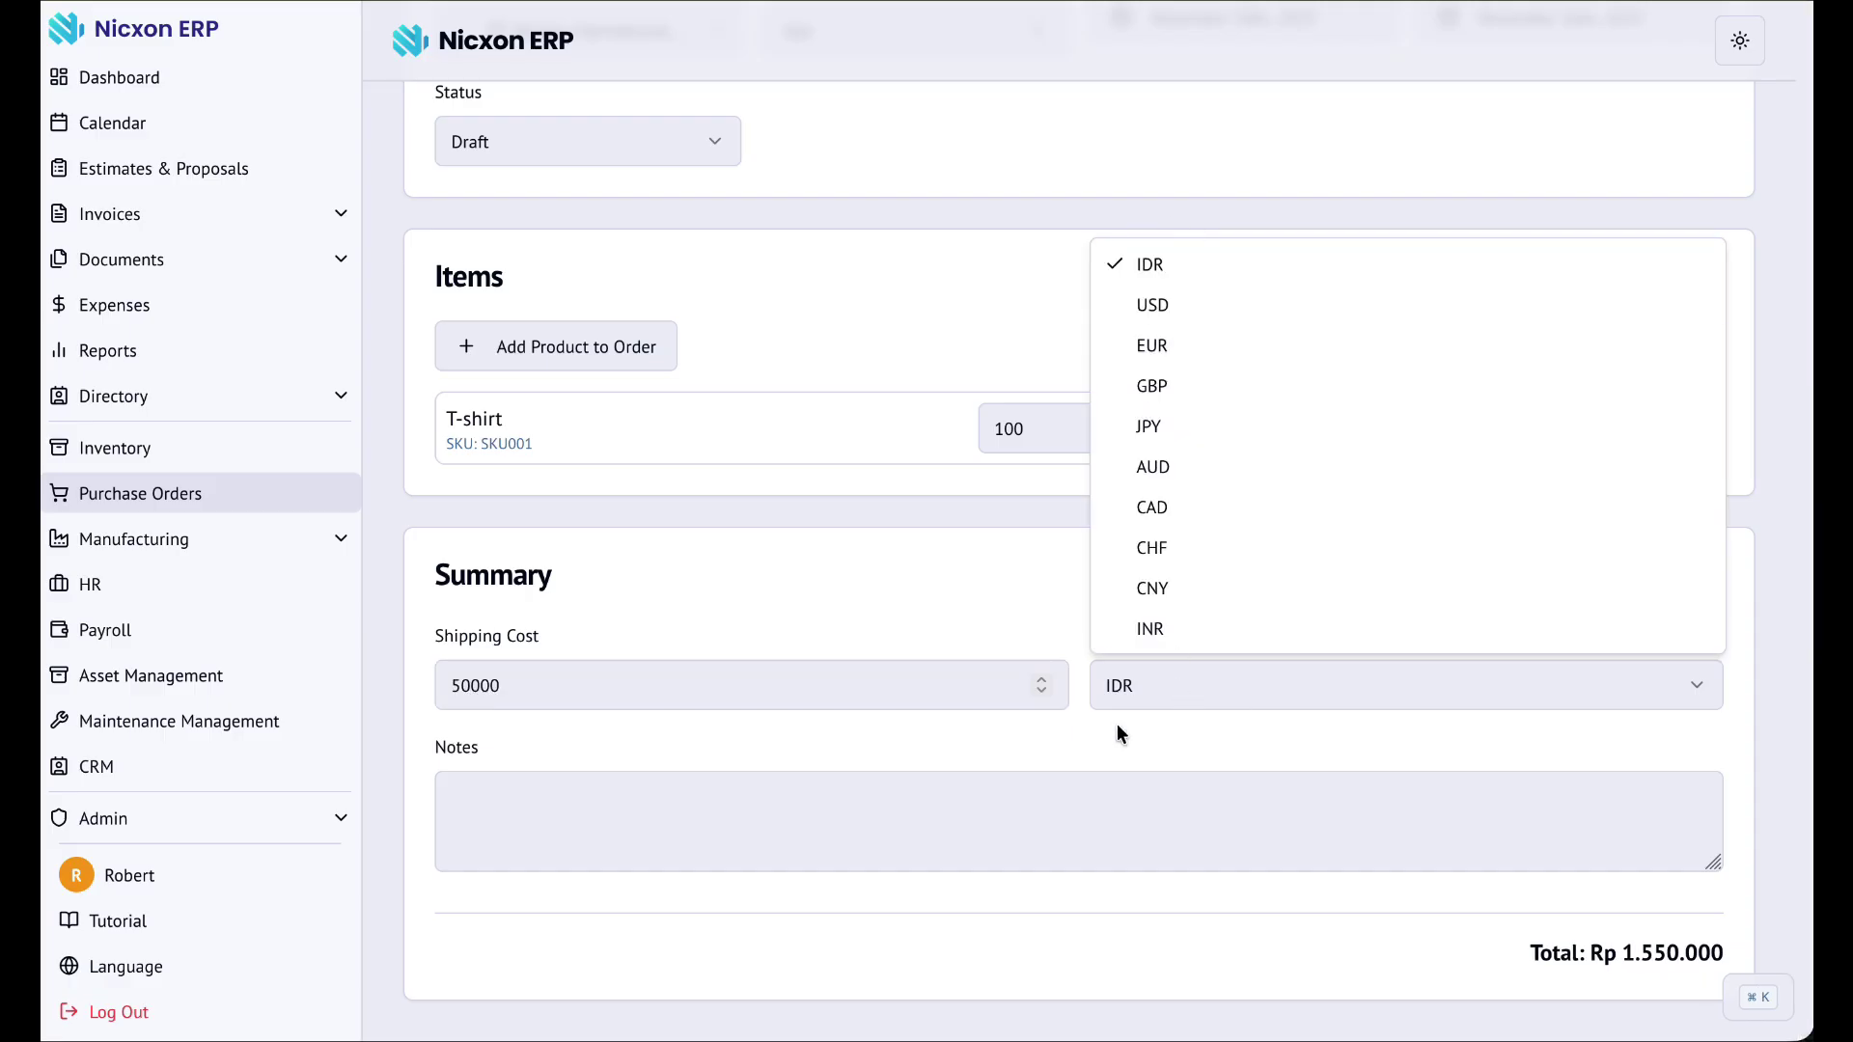
pyautogui.click(959, 758)
pyautogui.click(943, 779)
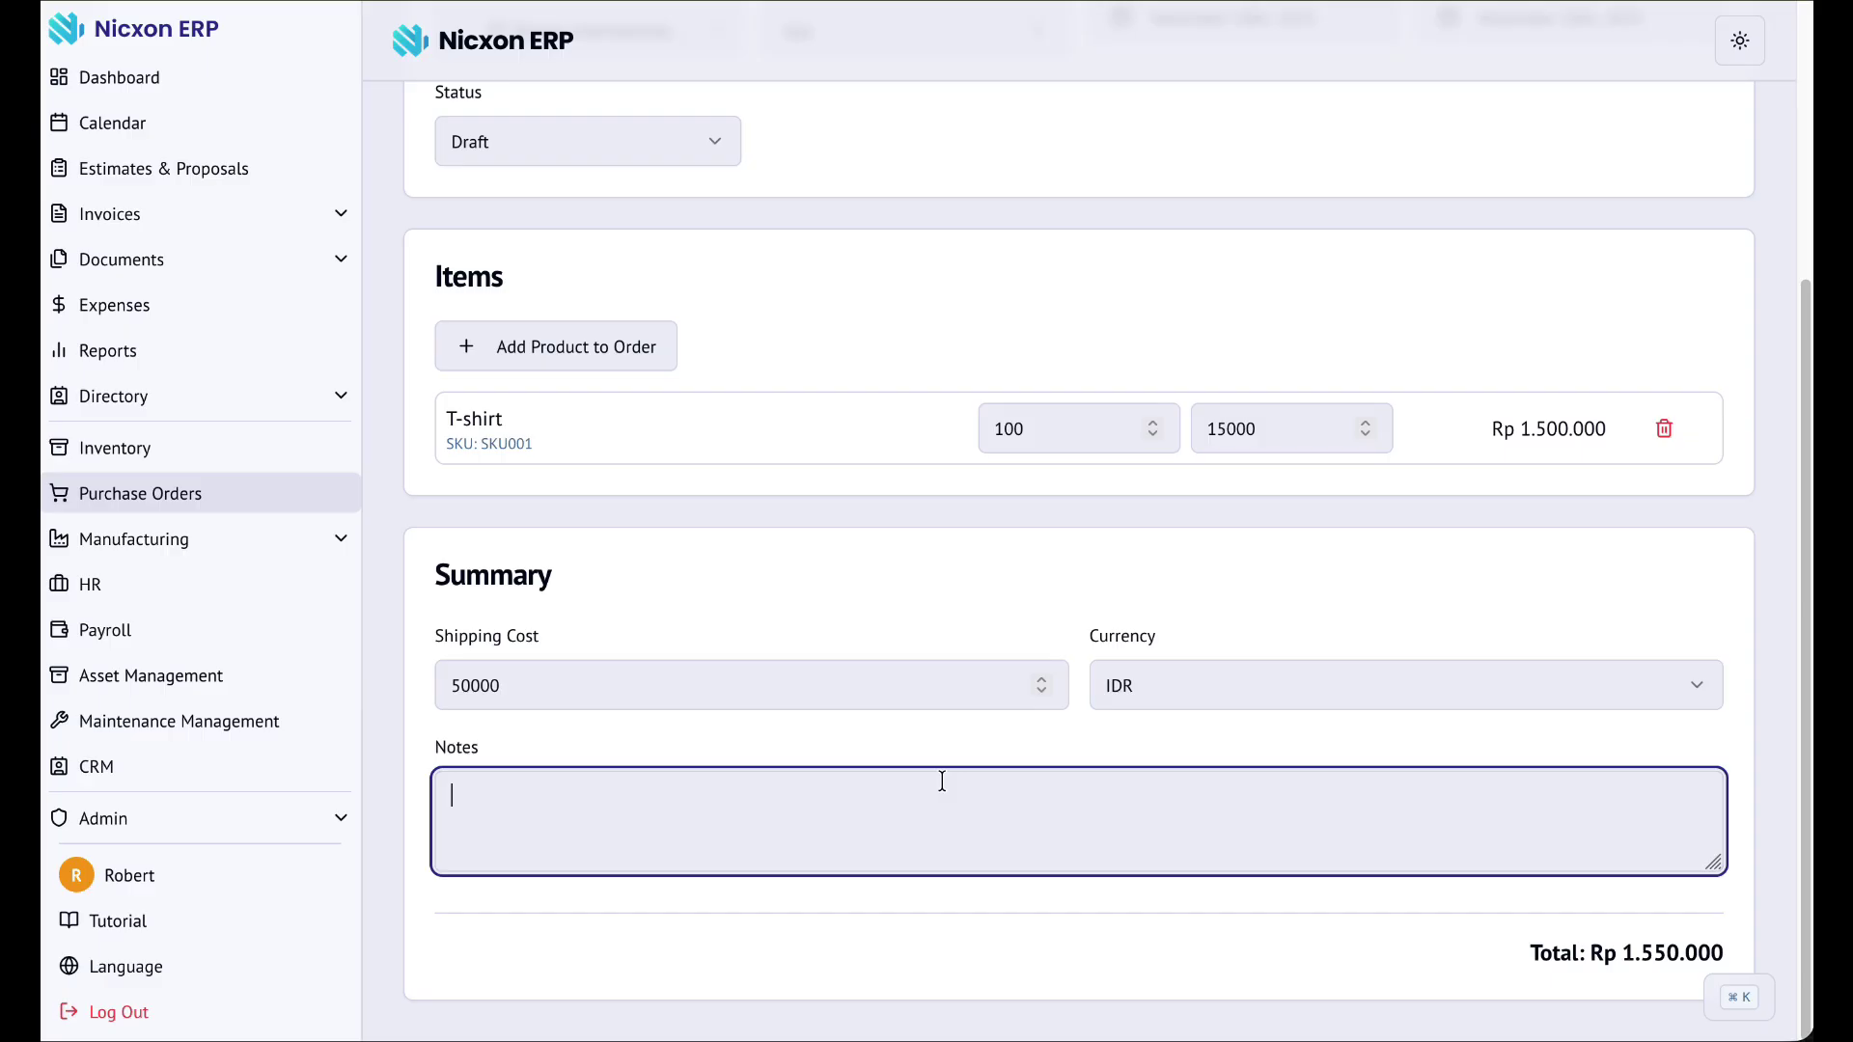
pyautogui.scroll(4, 1142, 685)
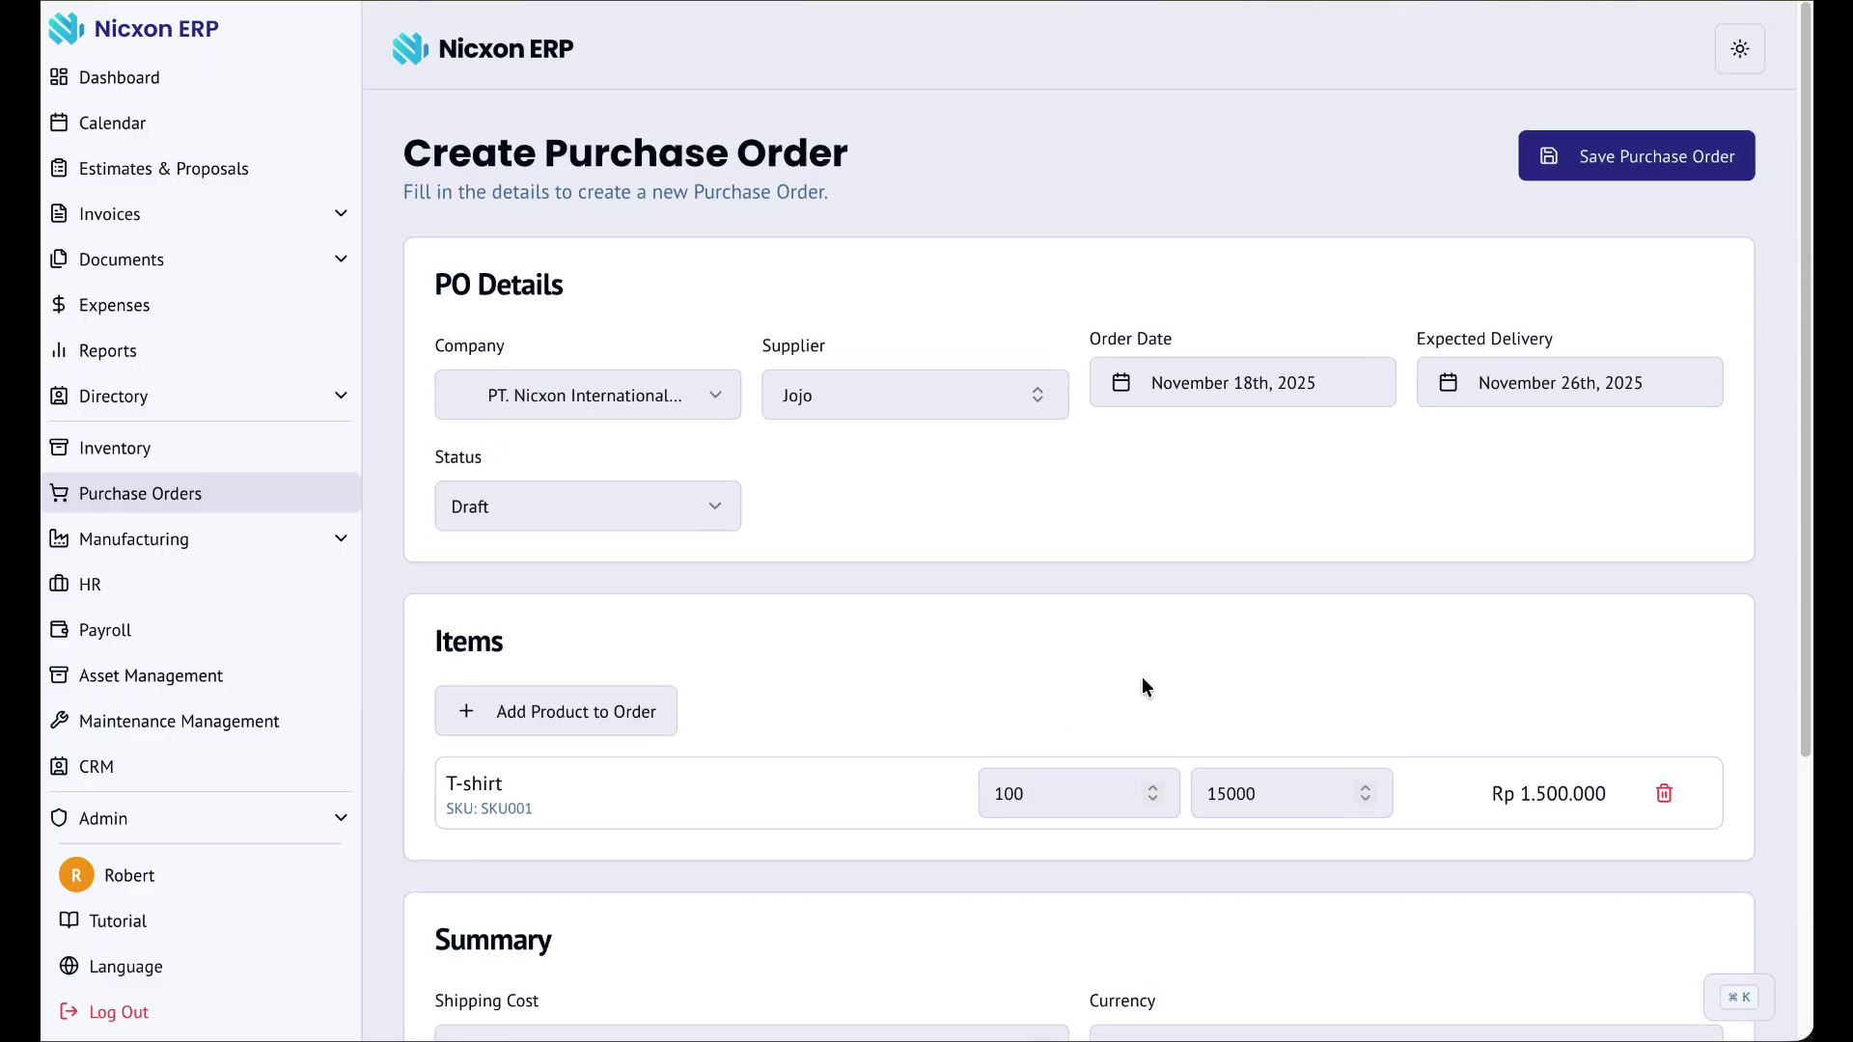
pyautogui.click(1631, 148)
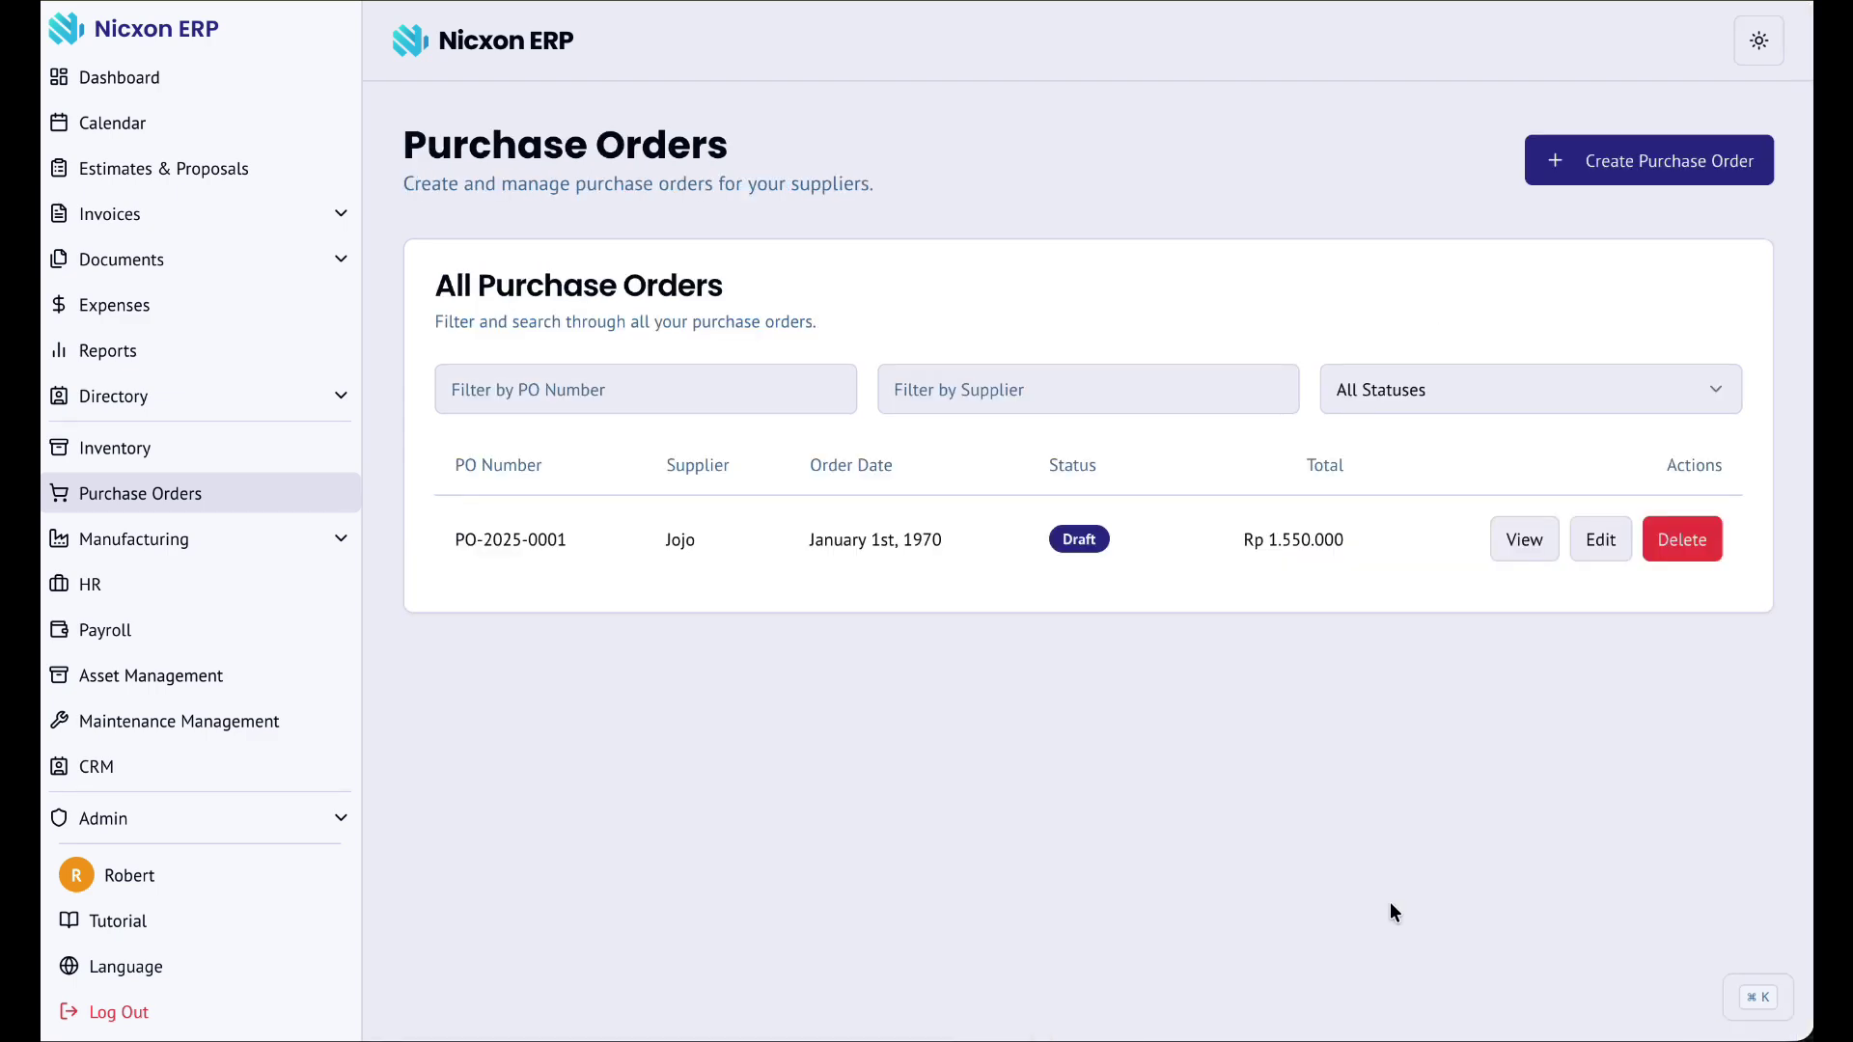
# - Open the saved purchase order and review its details, supplier information and order summary
pyautogui.click(1516, 548)
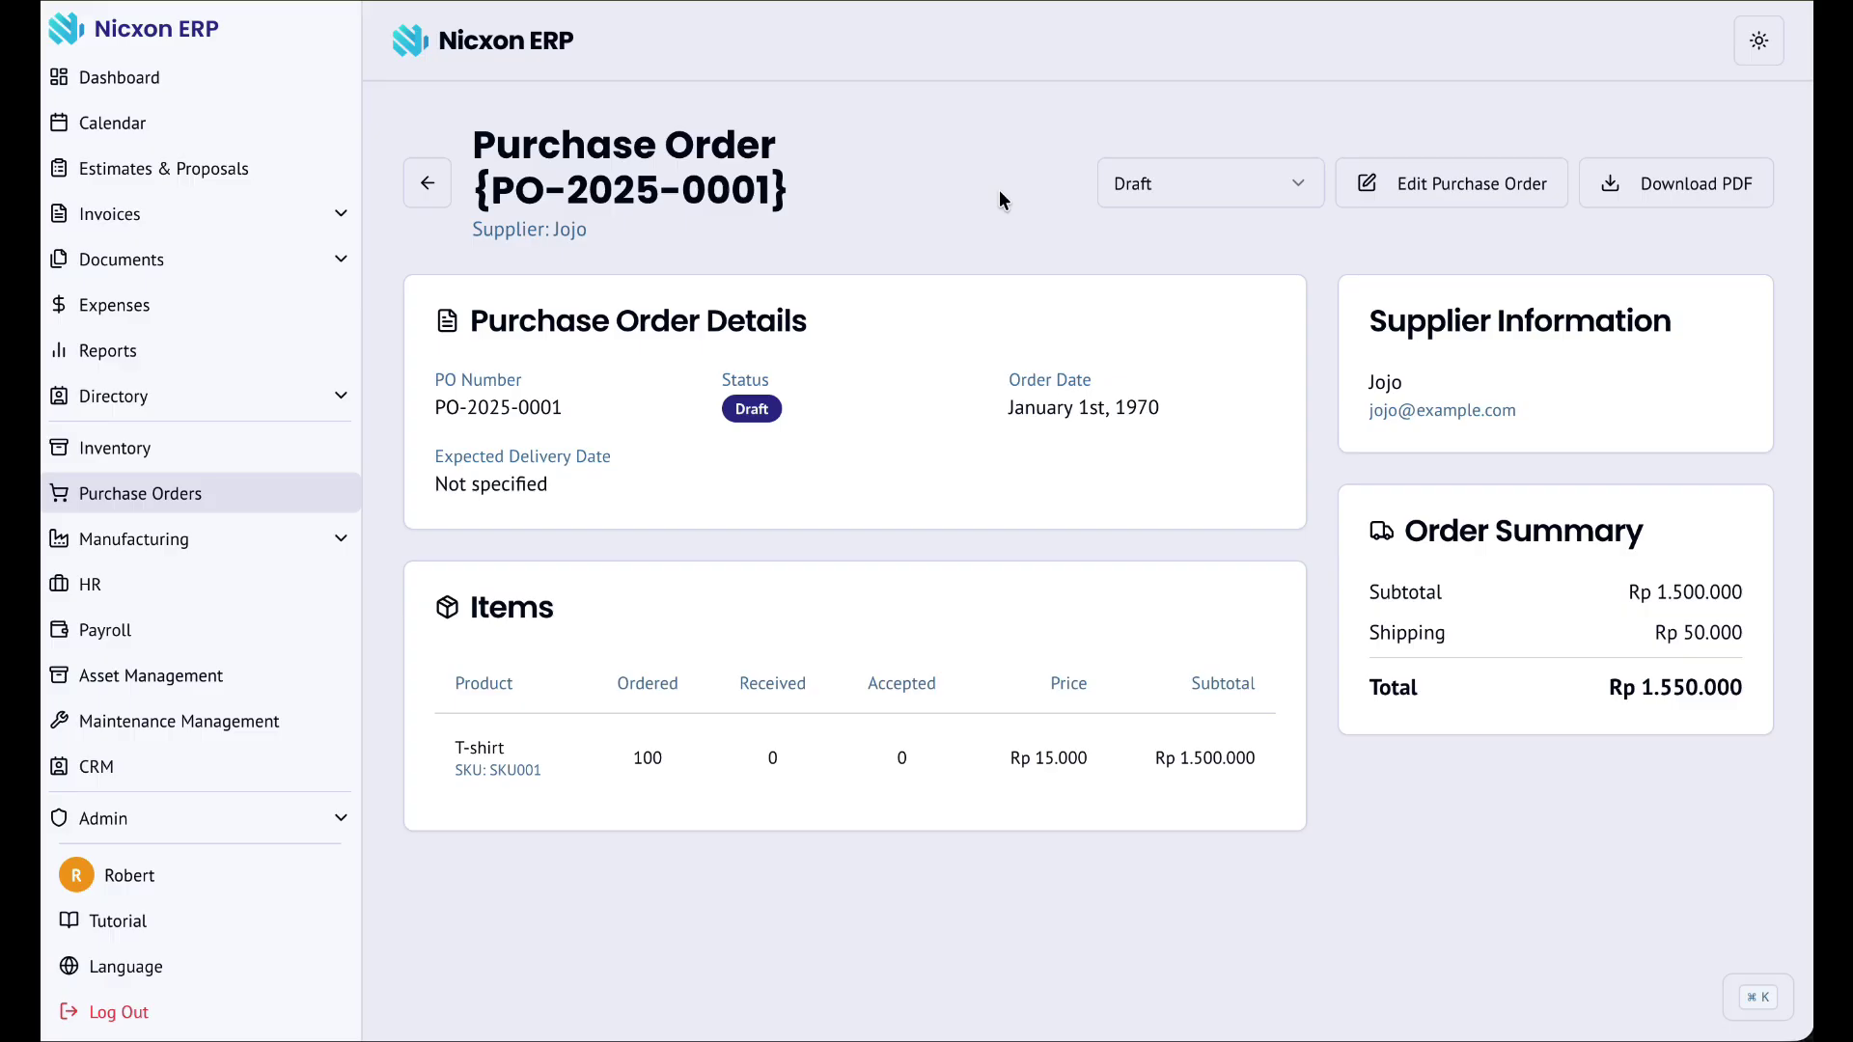
pyautogui.moveTo(453, 323); pyautogui.dragTo(470, 405)
pyautogui.click(613, 375)
pyautogui.moveTo(1426, 321); pyautogui.dragTo(1433, 424)
pyautogui.moveTo(1440, 533); pyautogui.dragTo(1455, 680)
pyautogui.click(1454, 680)
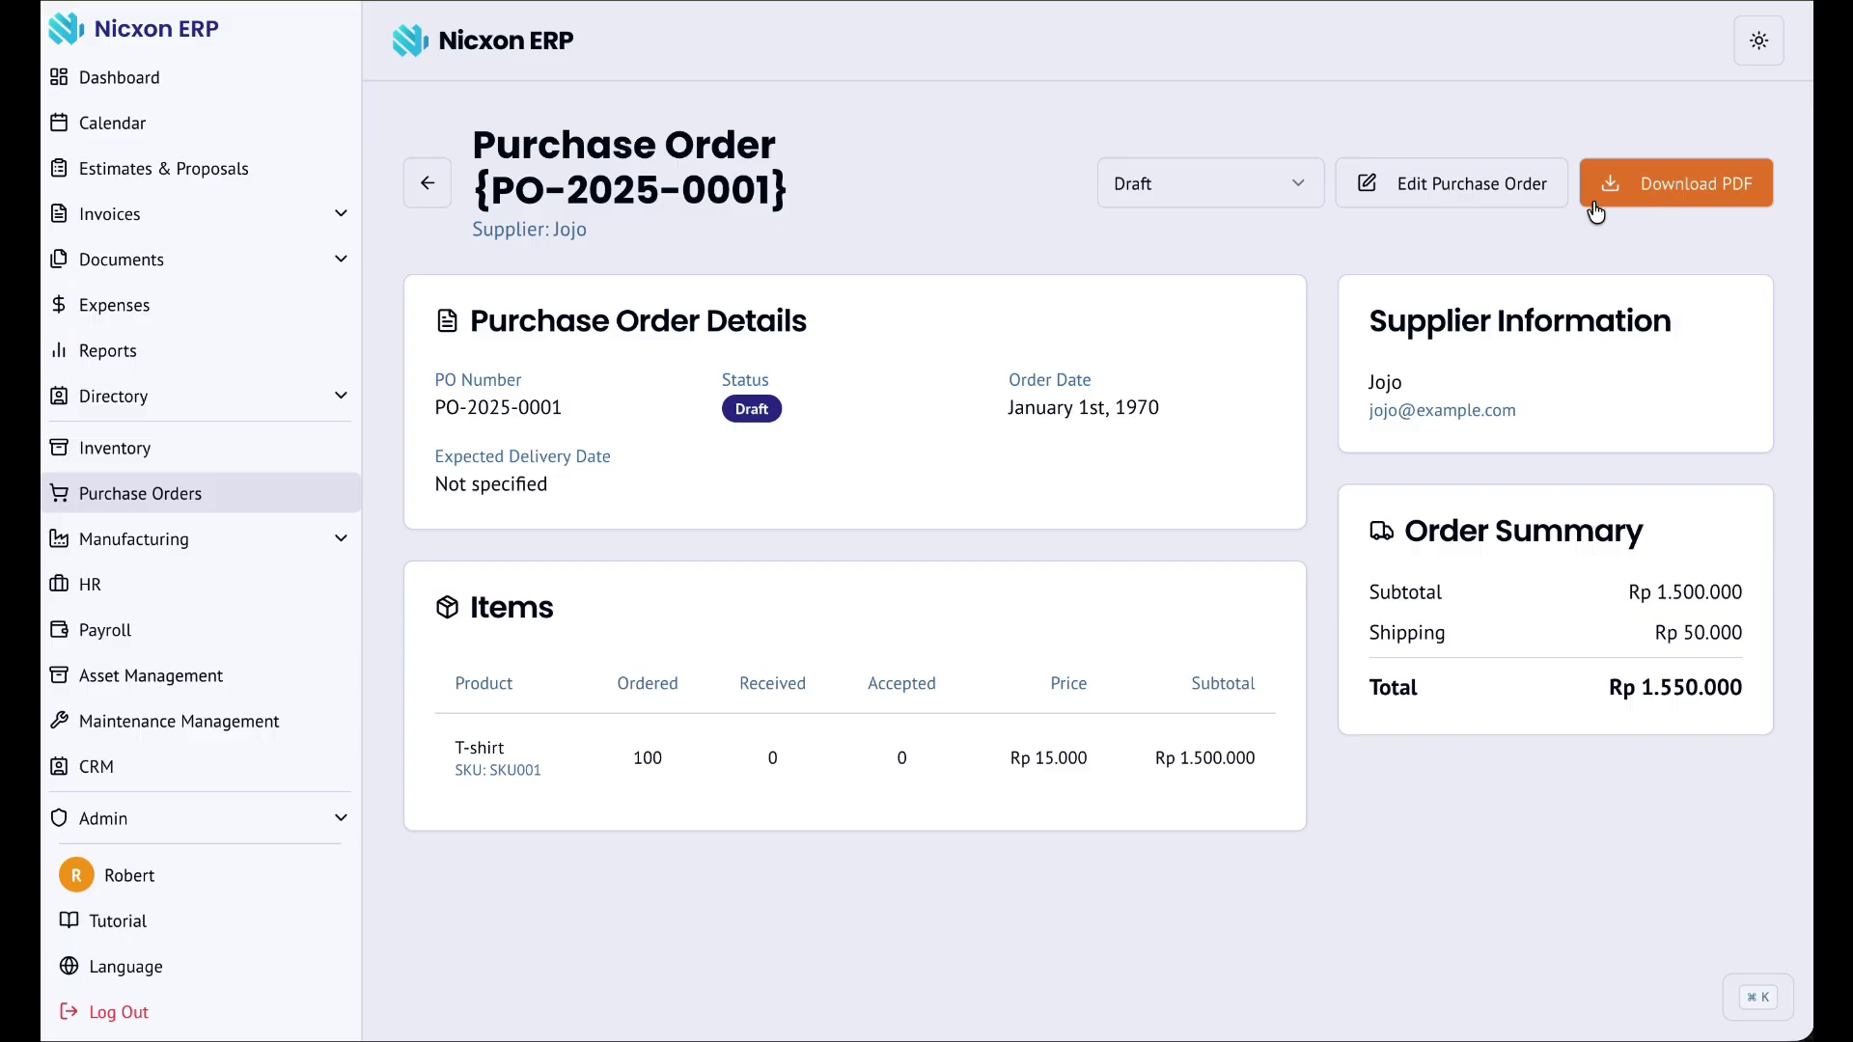
# - Set the purchase order's status to Sent and download the order as a PDF
pyautogui.click(1291, 198)
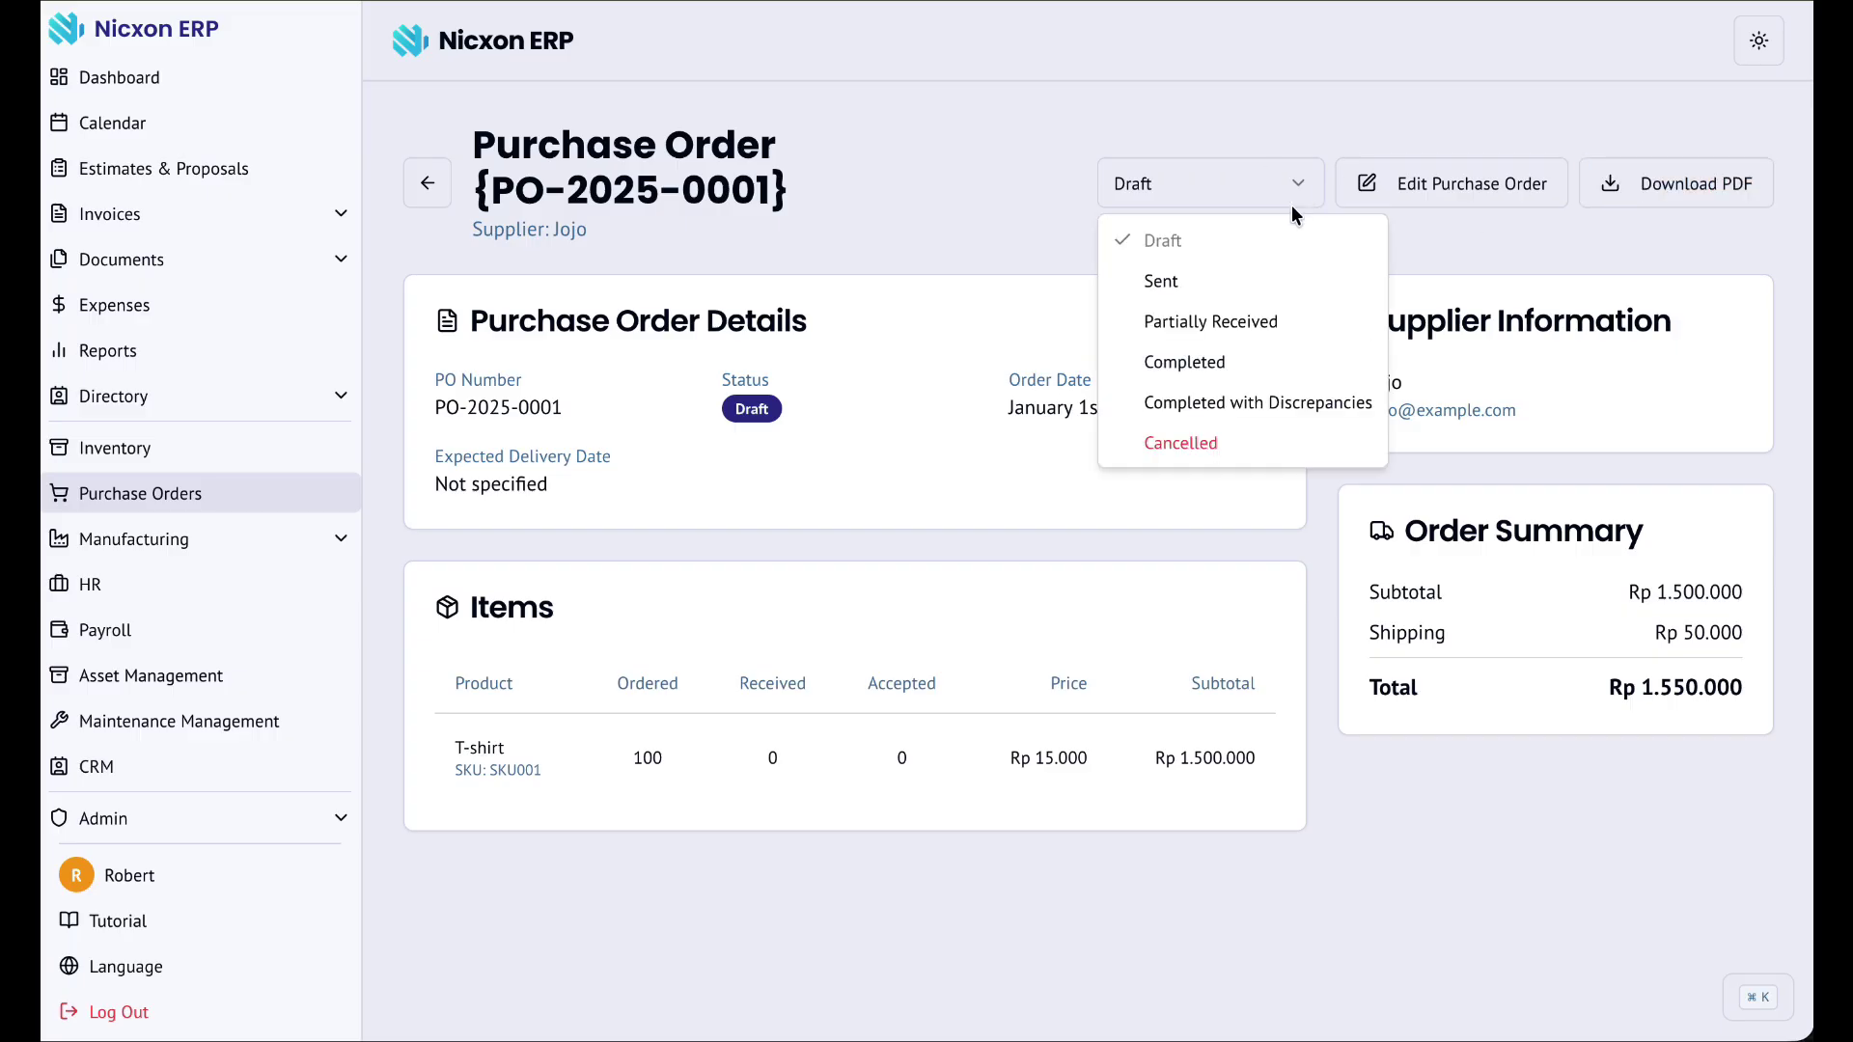
pyautogui.click(1214, 282)
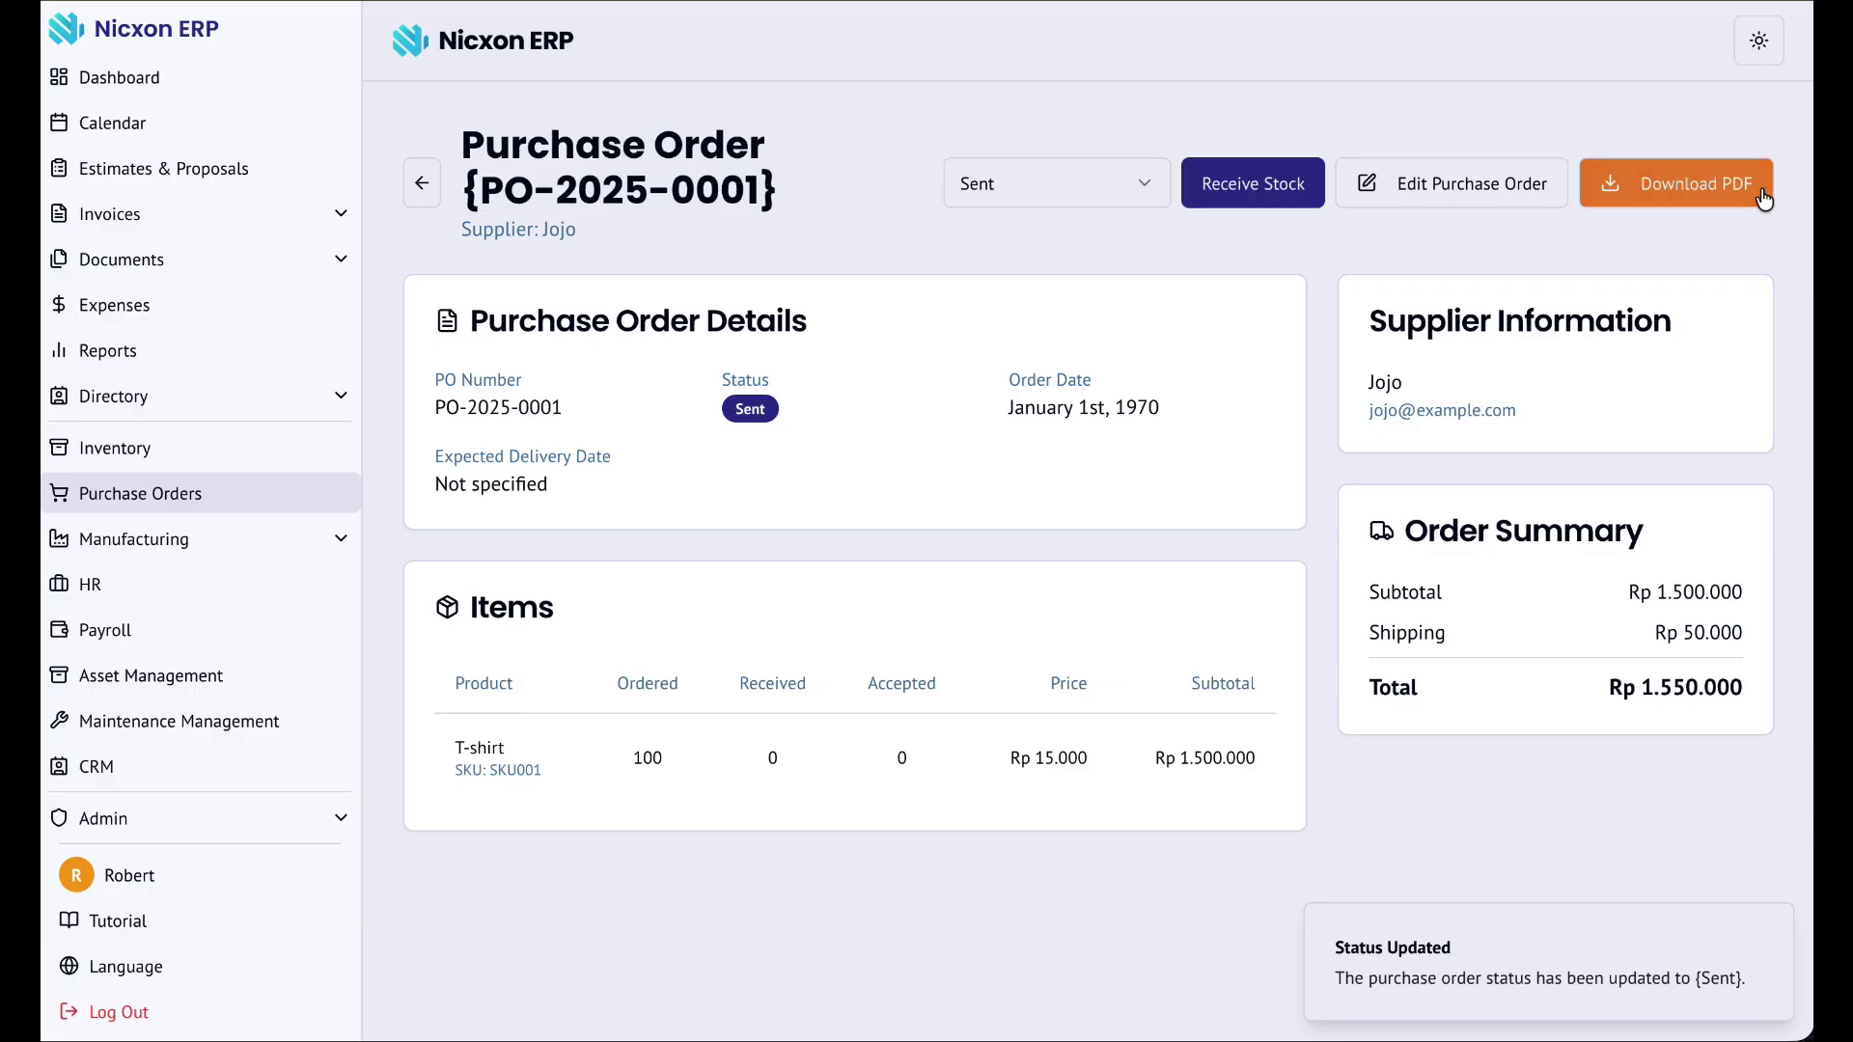
pyautogui.click(1664, 184)
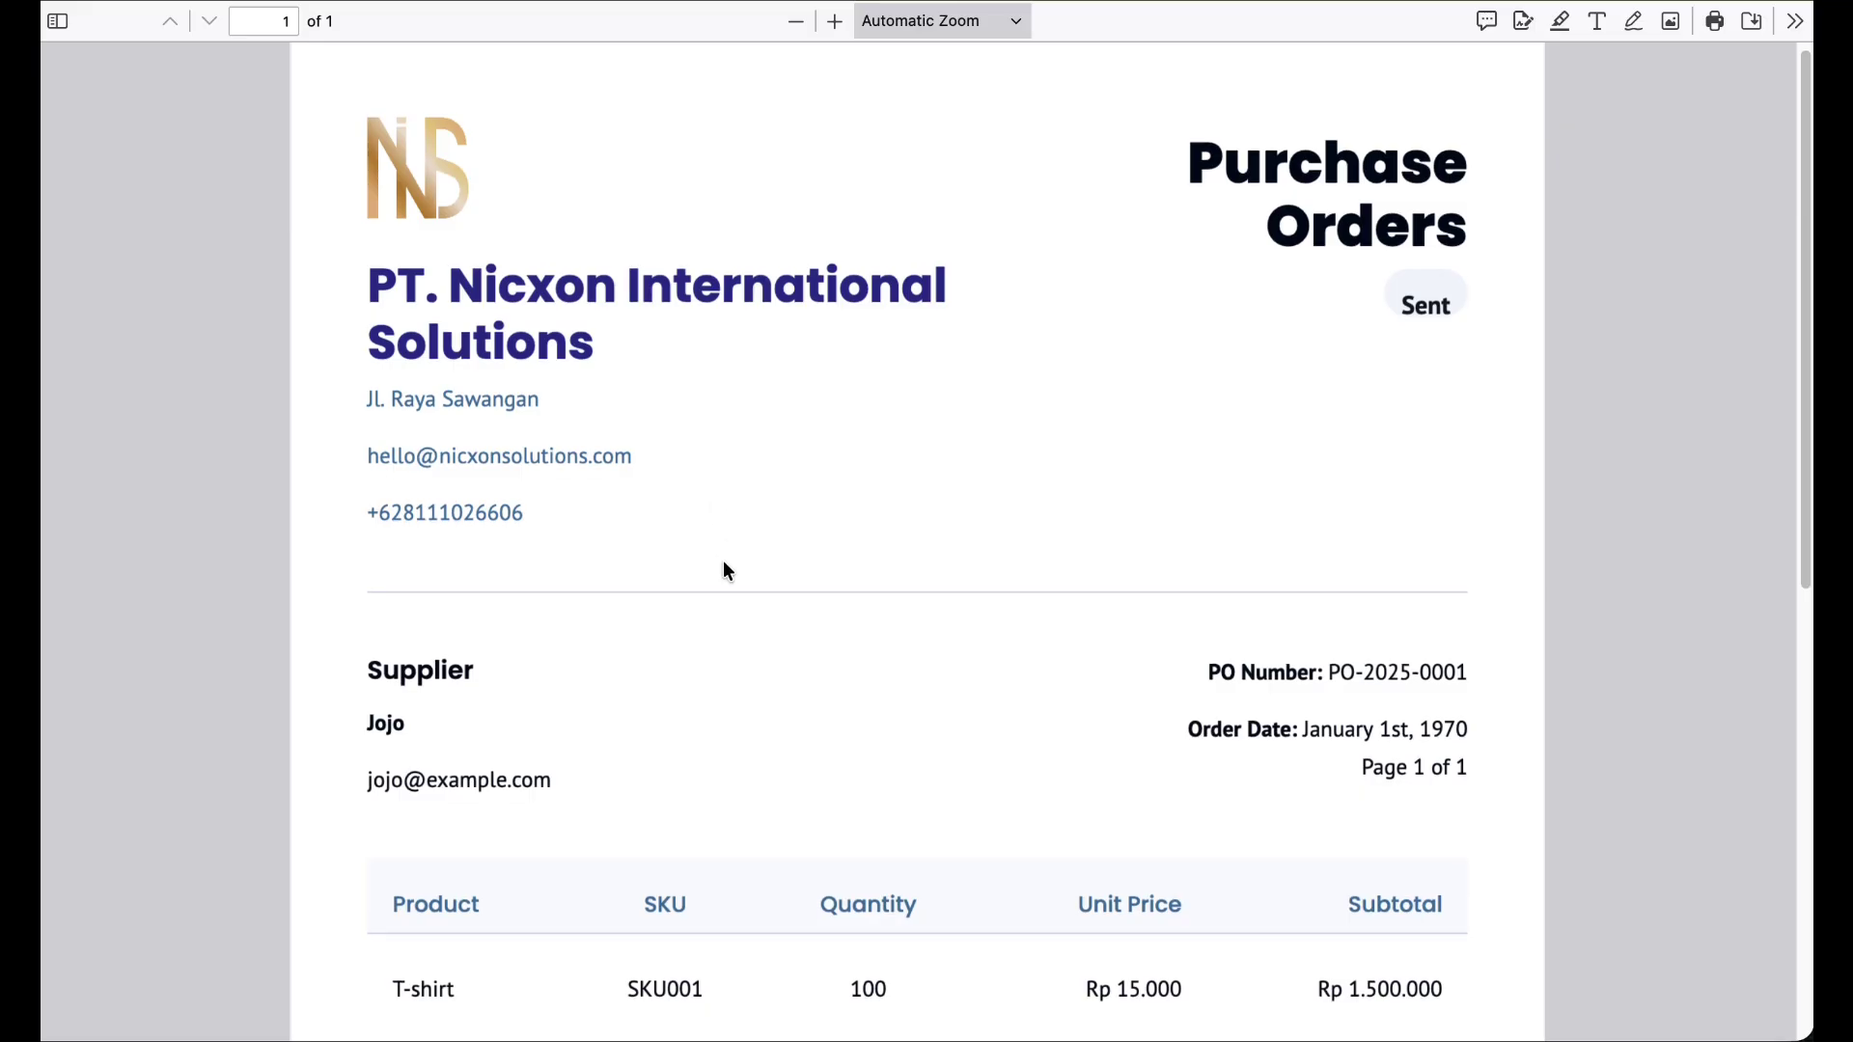
# - Look through the purchase order PDF, checking the company and supplier details, item table and estimated total
pyautogui.scroll(-5, 1082, 355)
pyautogui.scroll(4, 1081, 363)
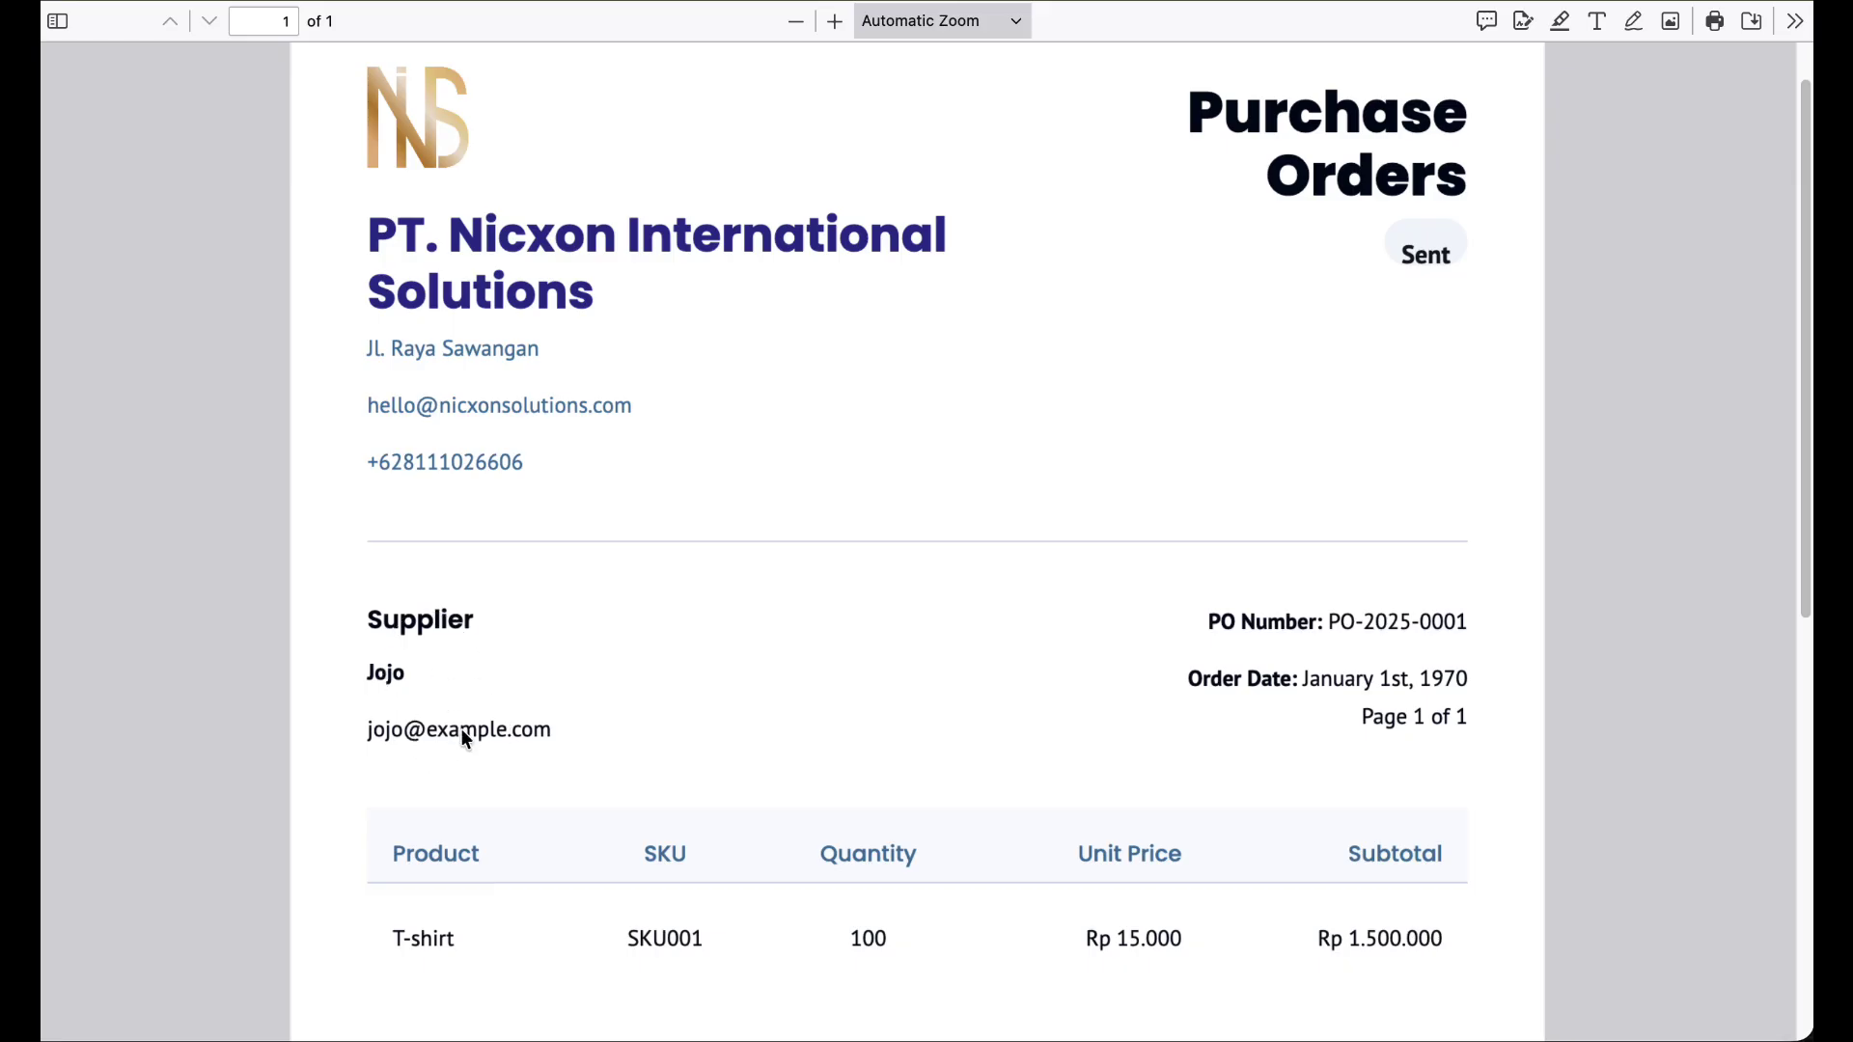
pyautogui.scroll(-4, 1076, 554)
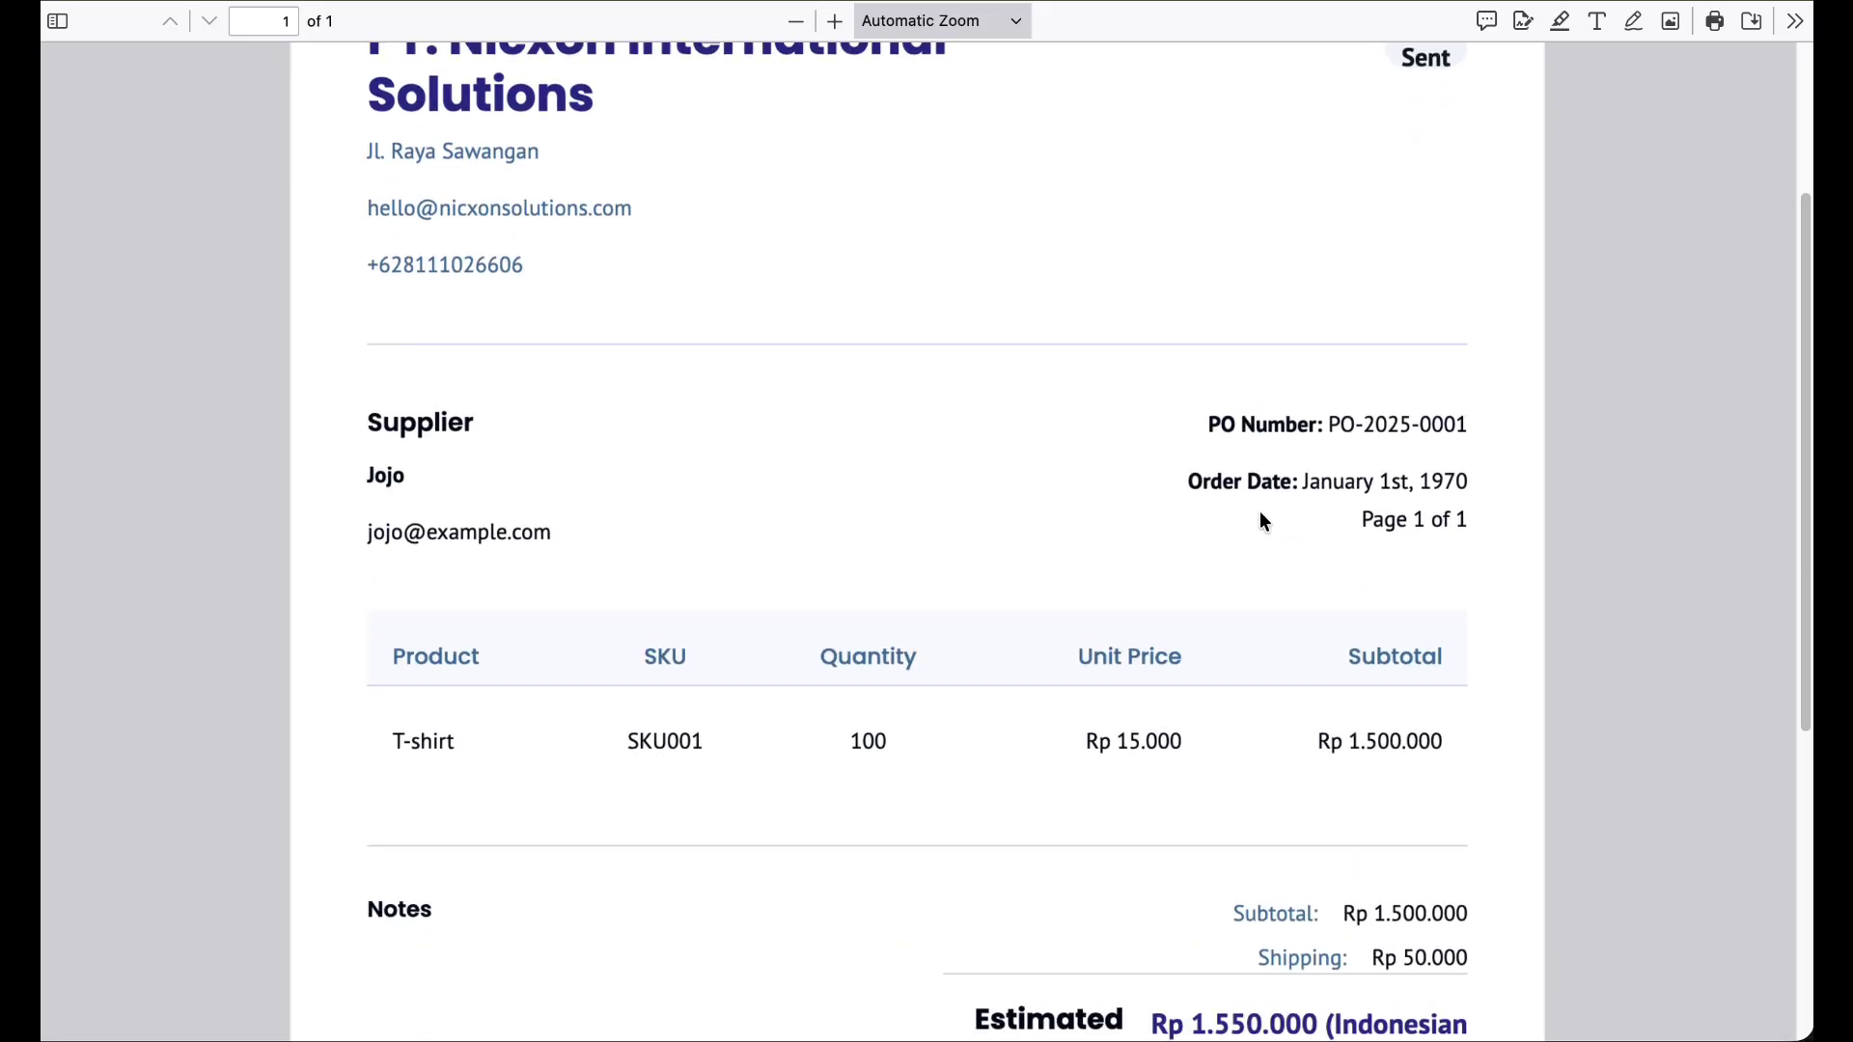
pyautogui.scroll(-4, 1259, 521)
pyautogui.scroll(-3, 1119, 763)
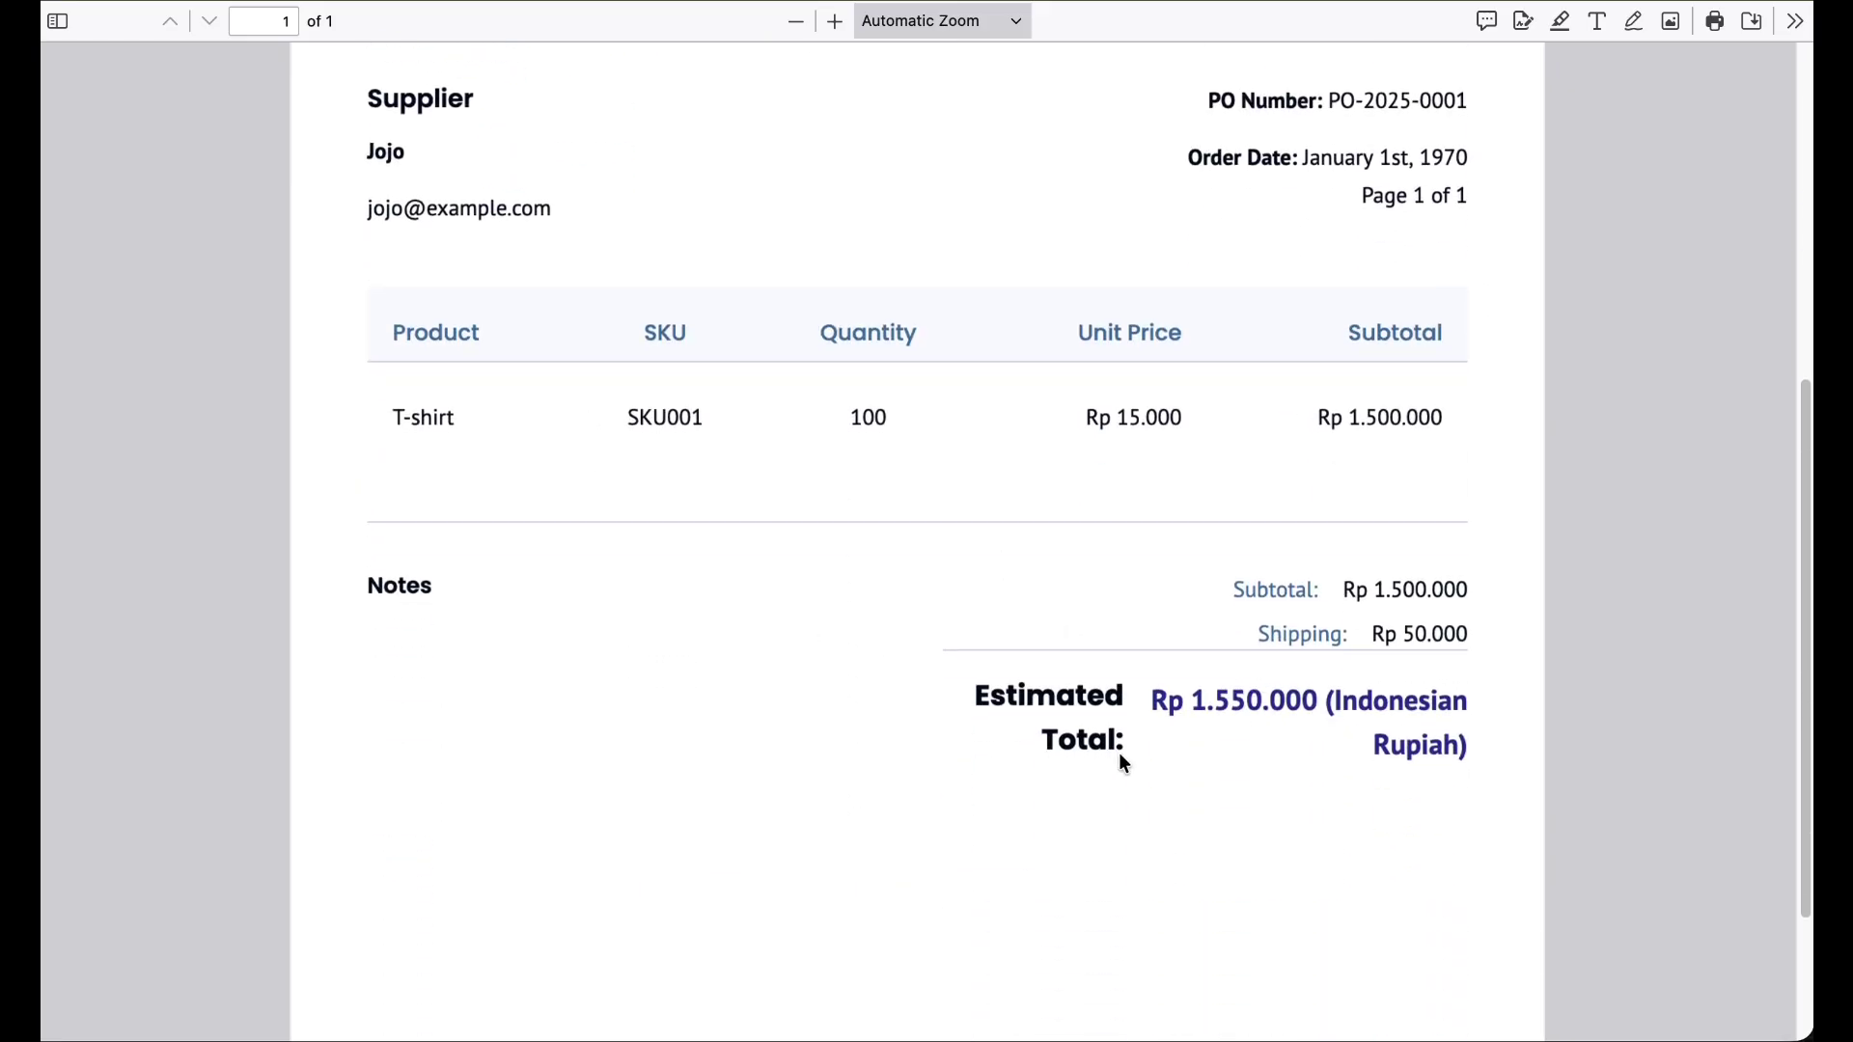
# - Set the purchase order's status to Partially Received and check the T-shirt's ordered and received quantities
pyautogui.click(1055, 197)
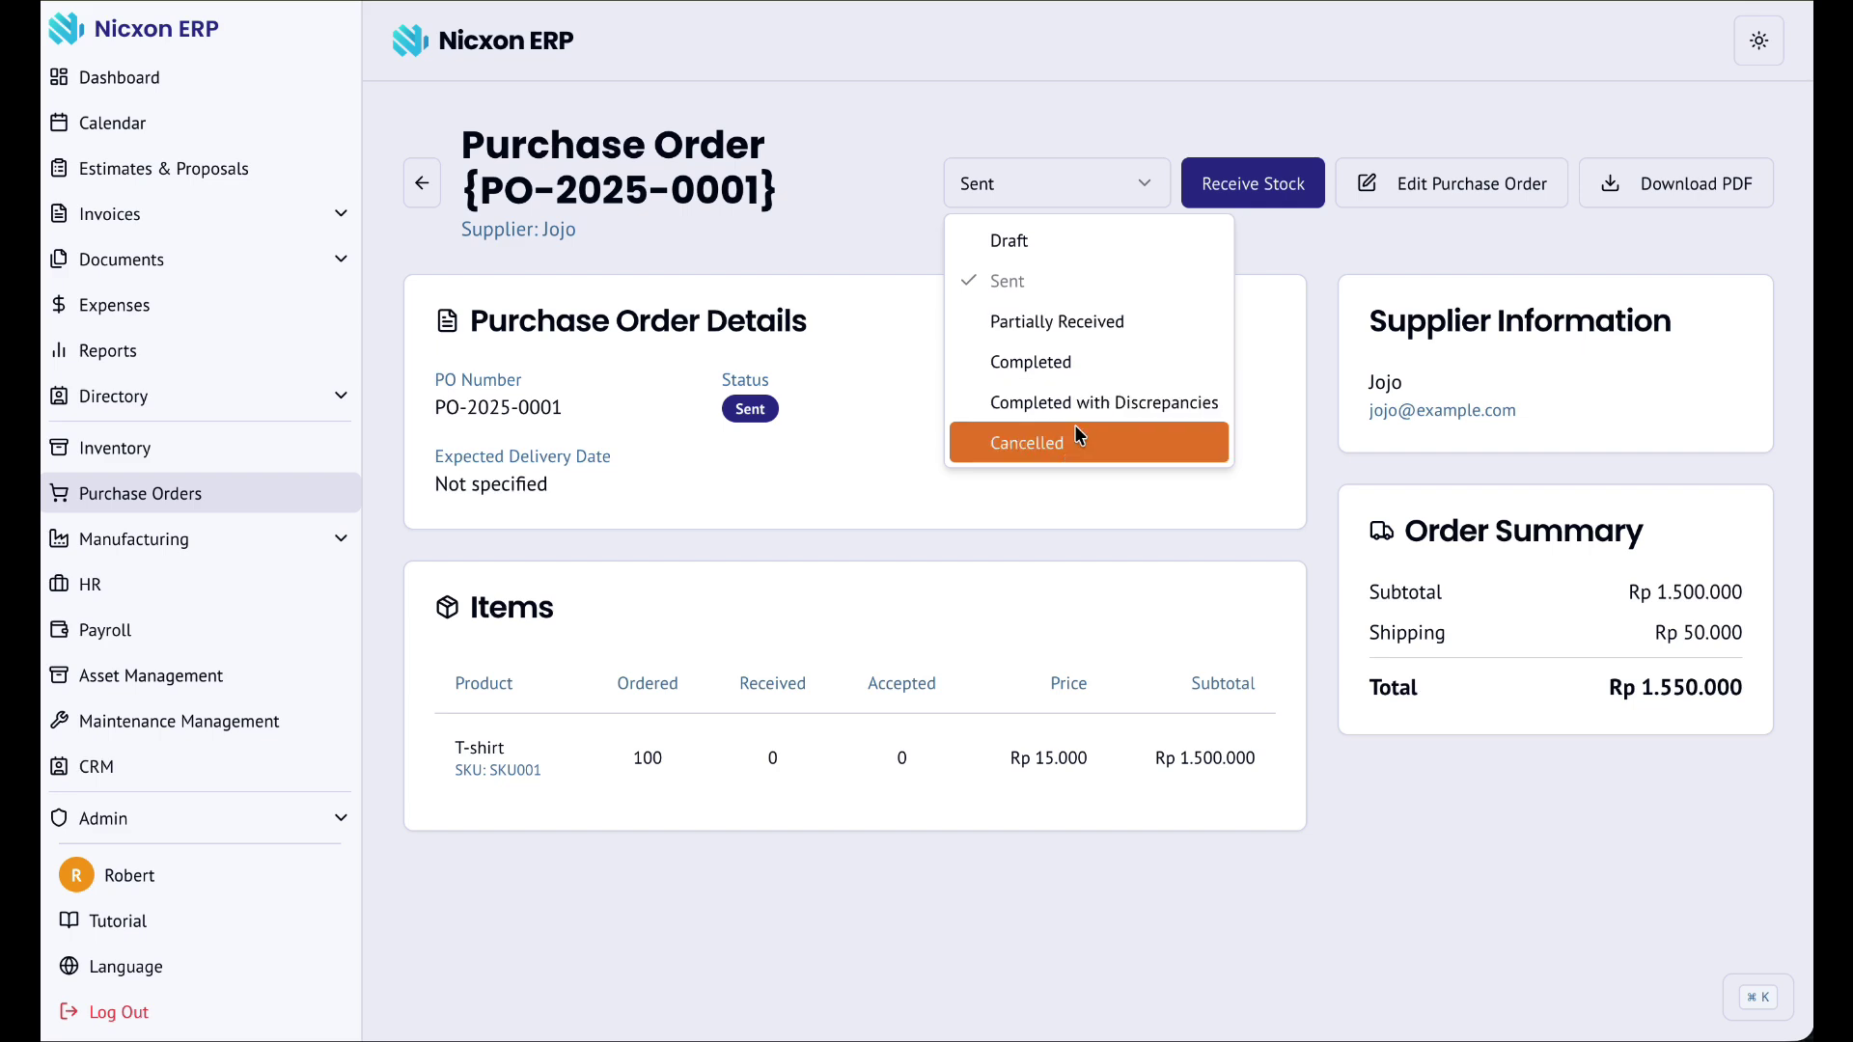
pyautogui.click(1093, 319)
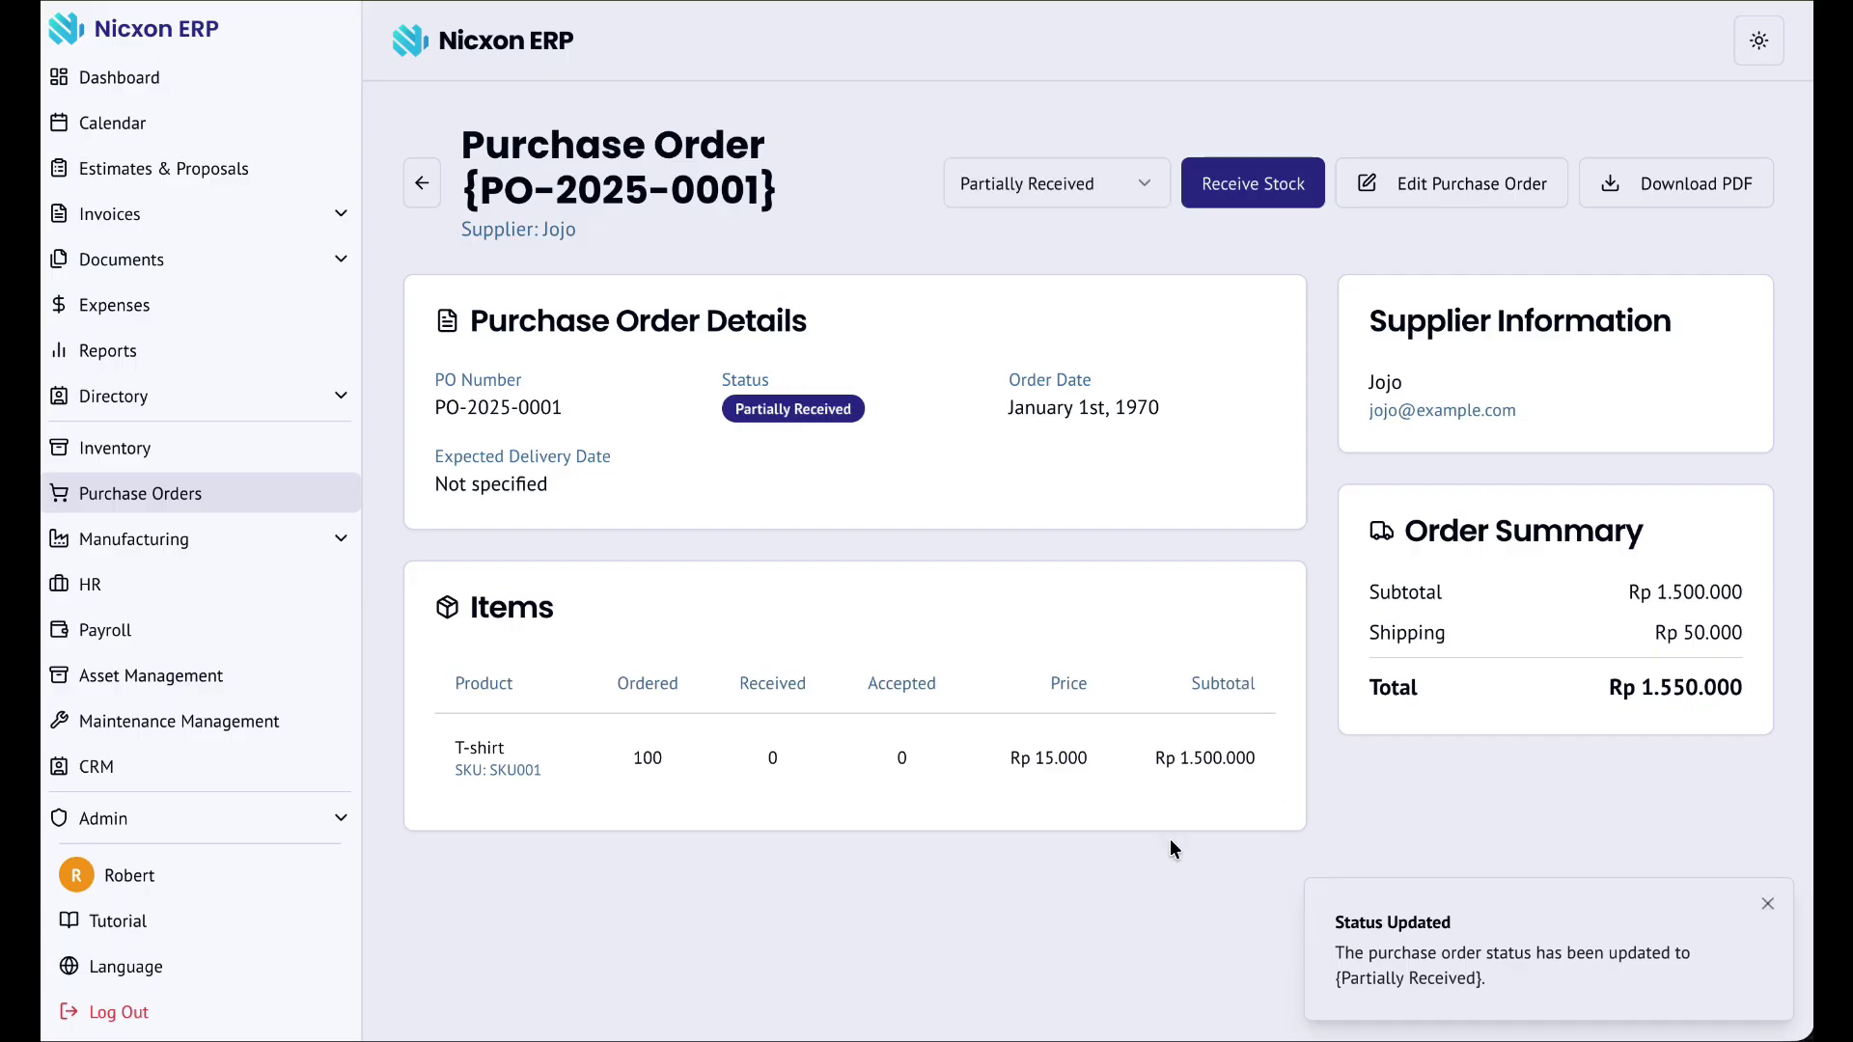
pyautogui.click(837, 422)
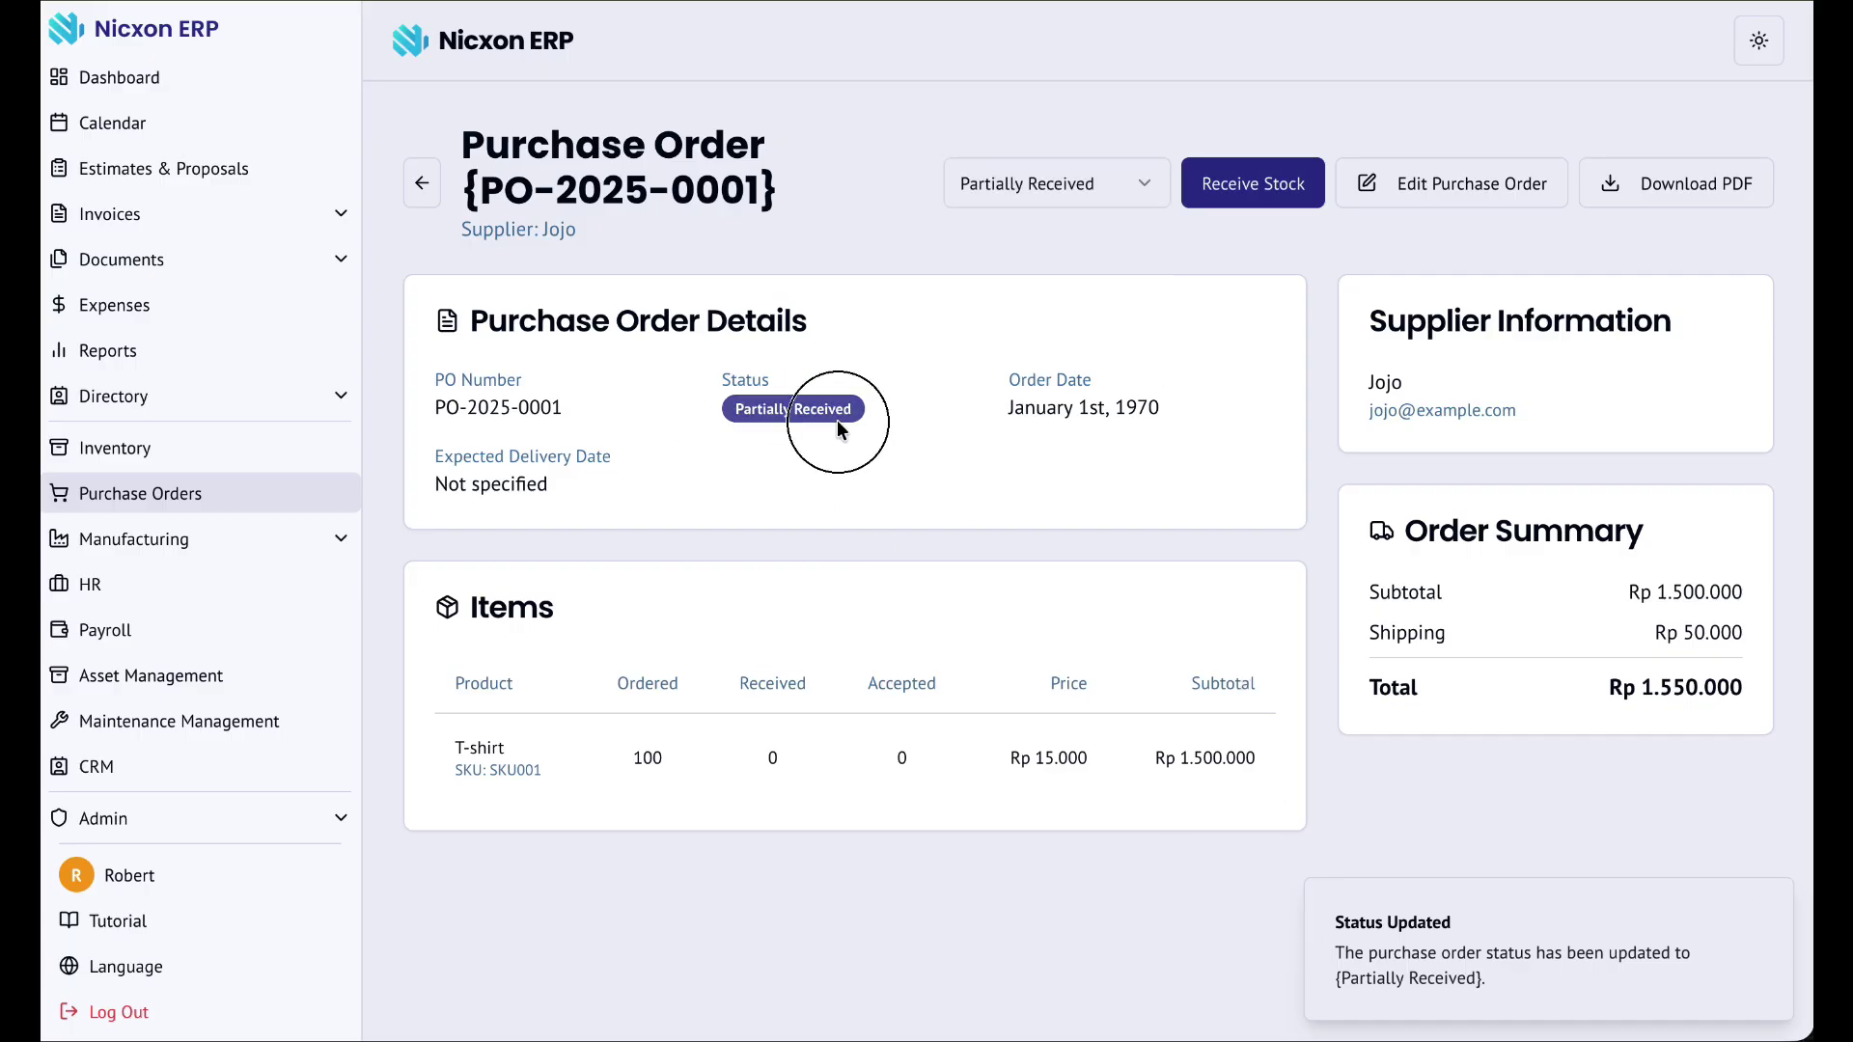
pyautogui.doubleClick(628, 754)
pyautogui.click(780, 752)
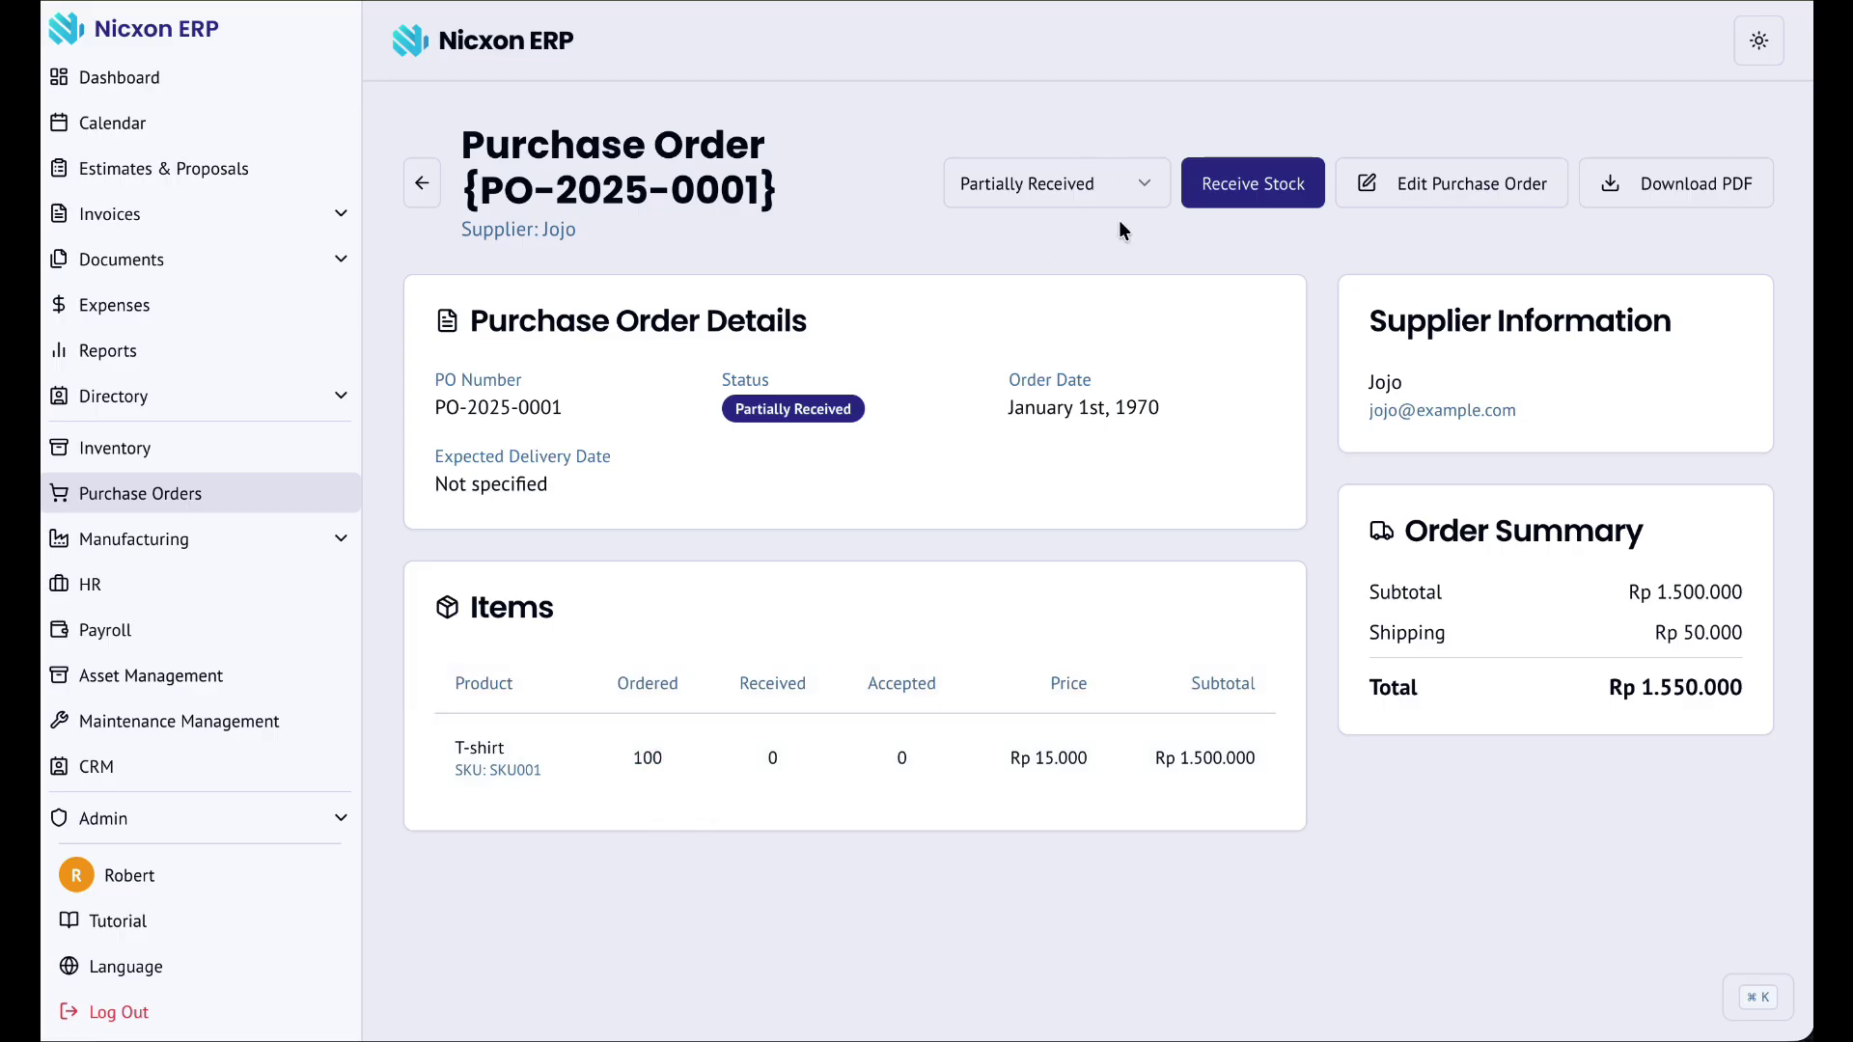
pyautogui.click(1130, 193)
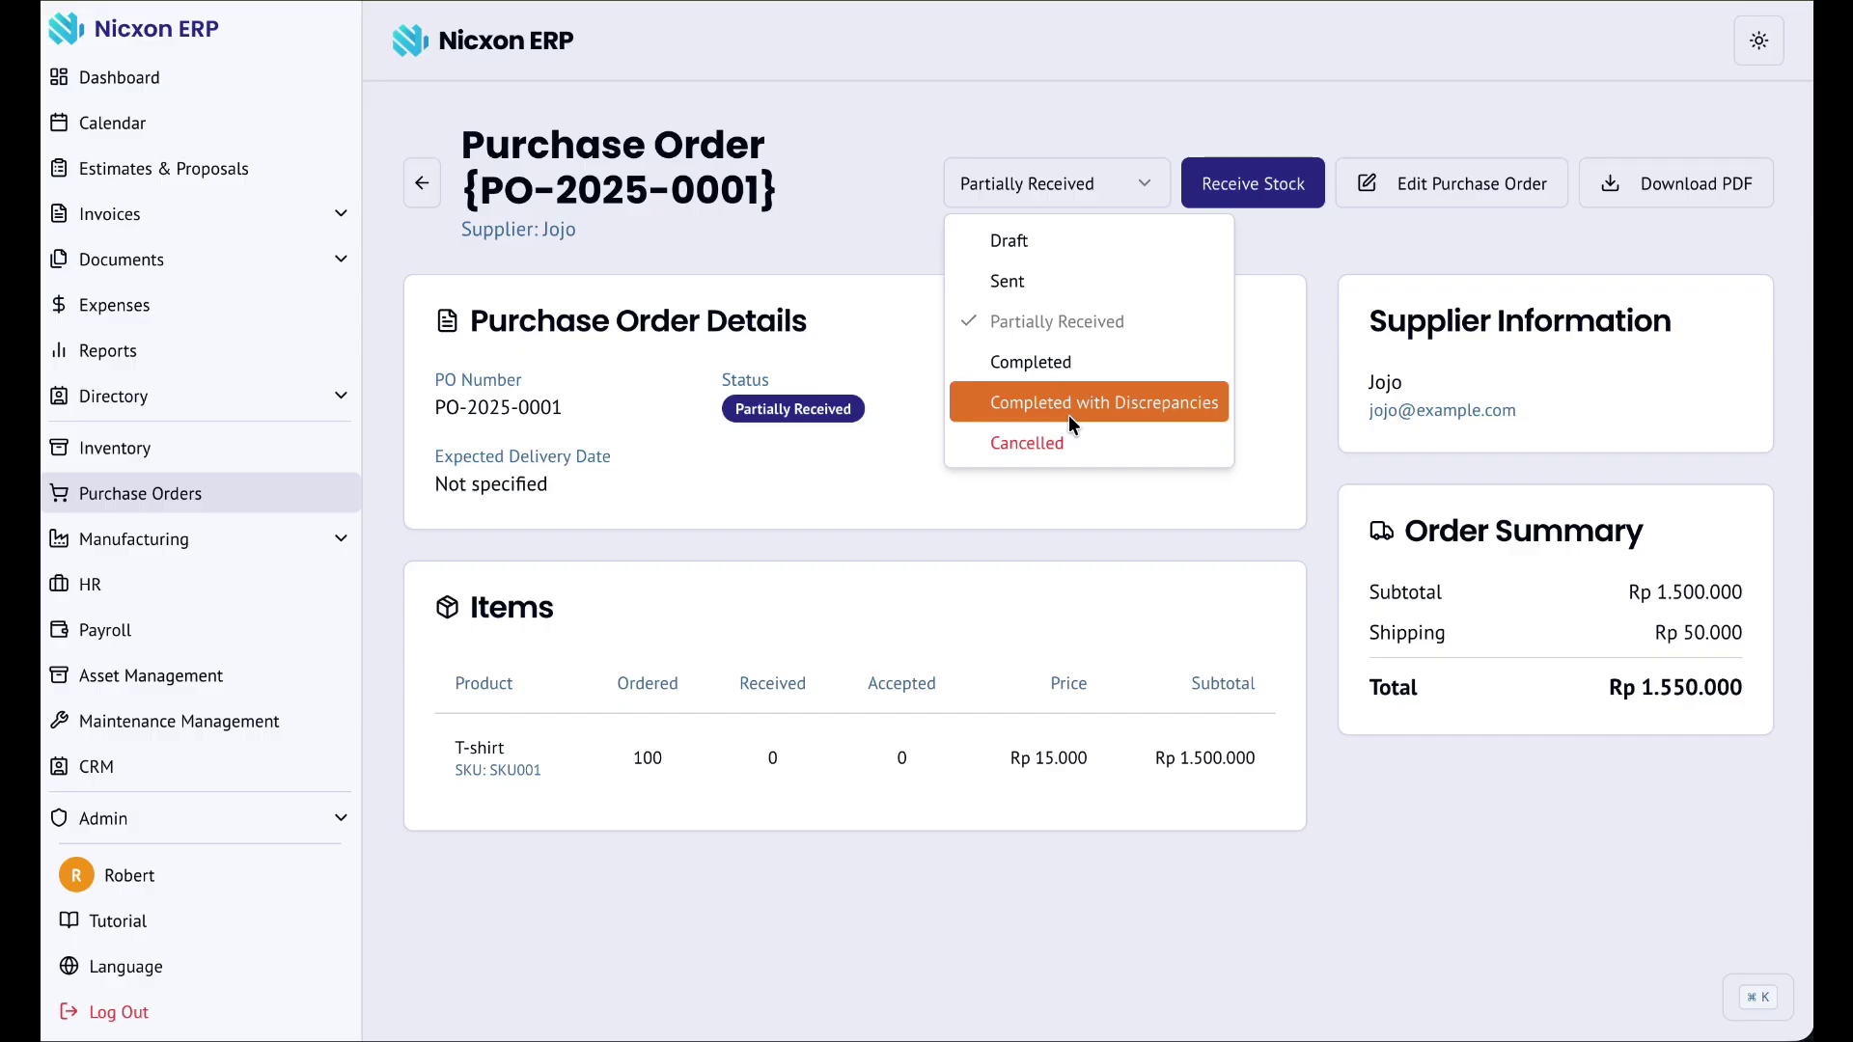
pyautogui.click(1143, 192)
pyautogui.click(1094, 199)
# - Receive the stock for the purchase order, setting the T-shirt's accepted quantity to 90 out of 100 received, and save it
pyautogui.click(1236, 188)
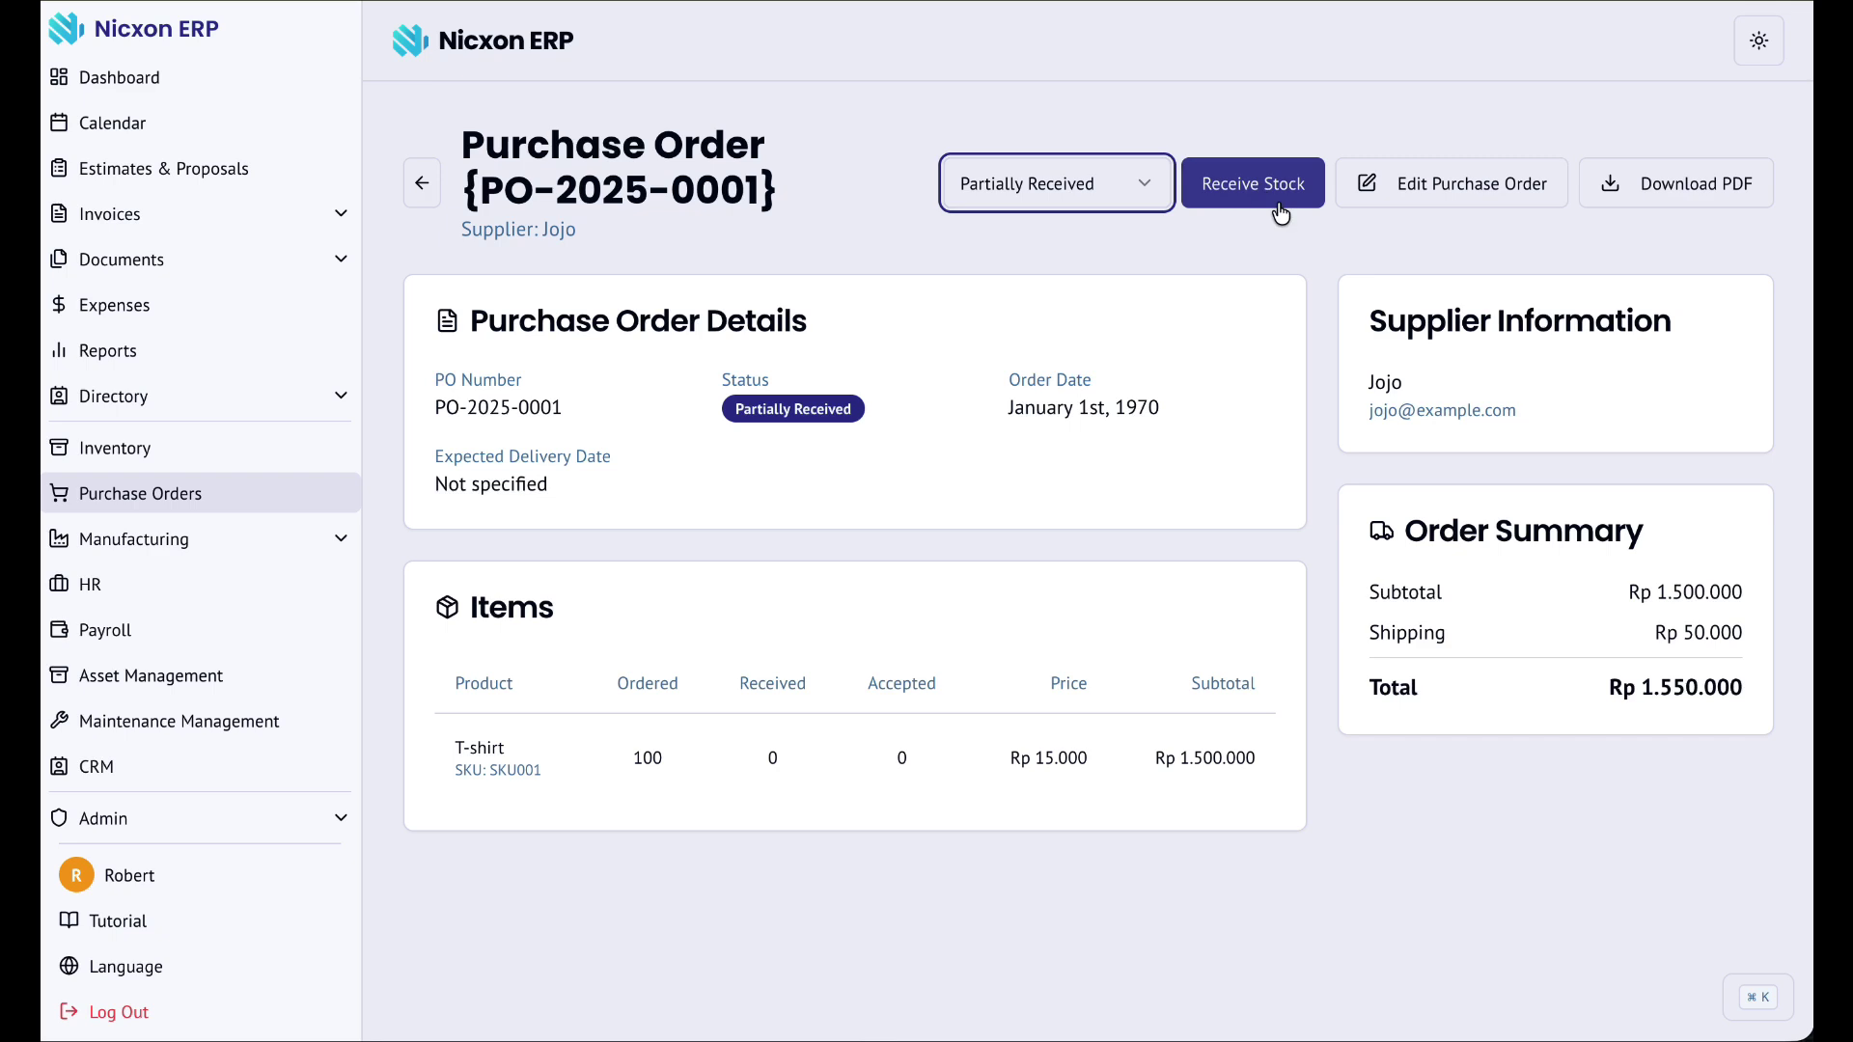
pyautogui.click(1237, 200)
pyautogui.click(1235, 199)
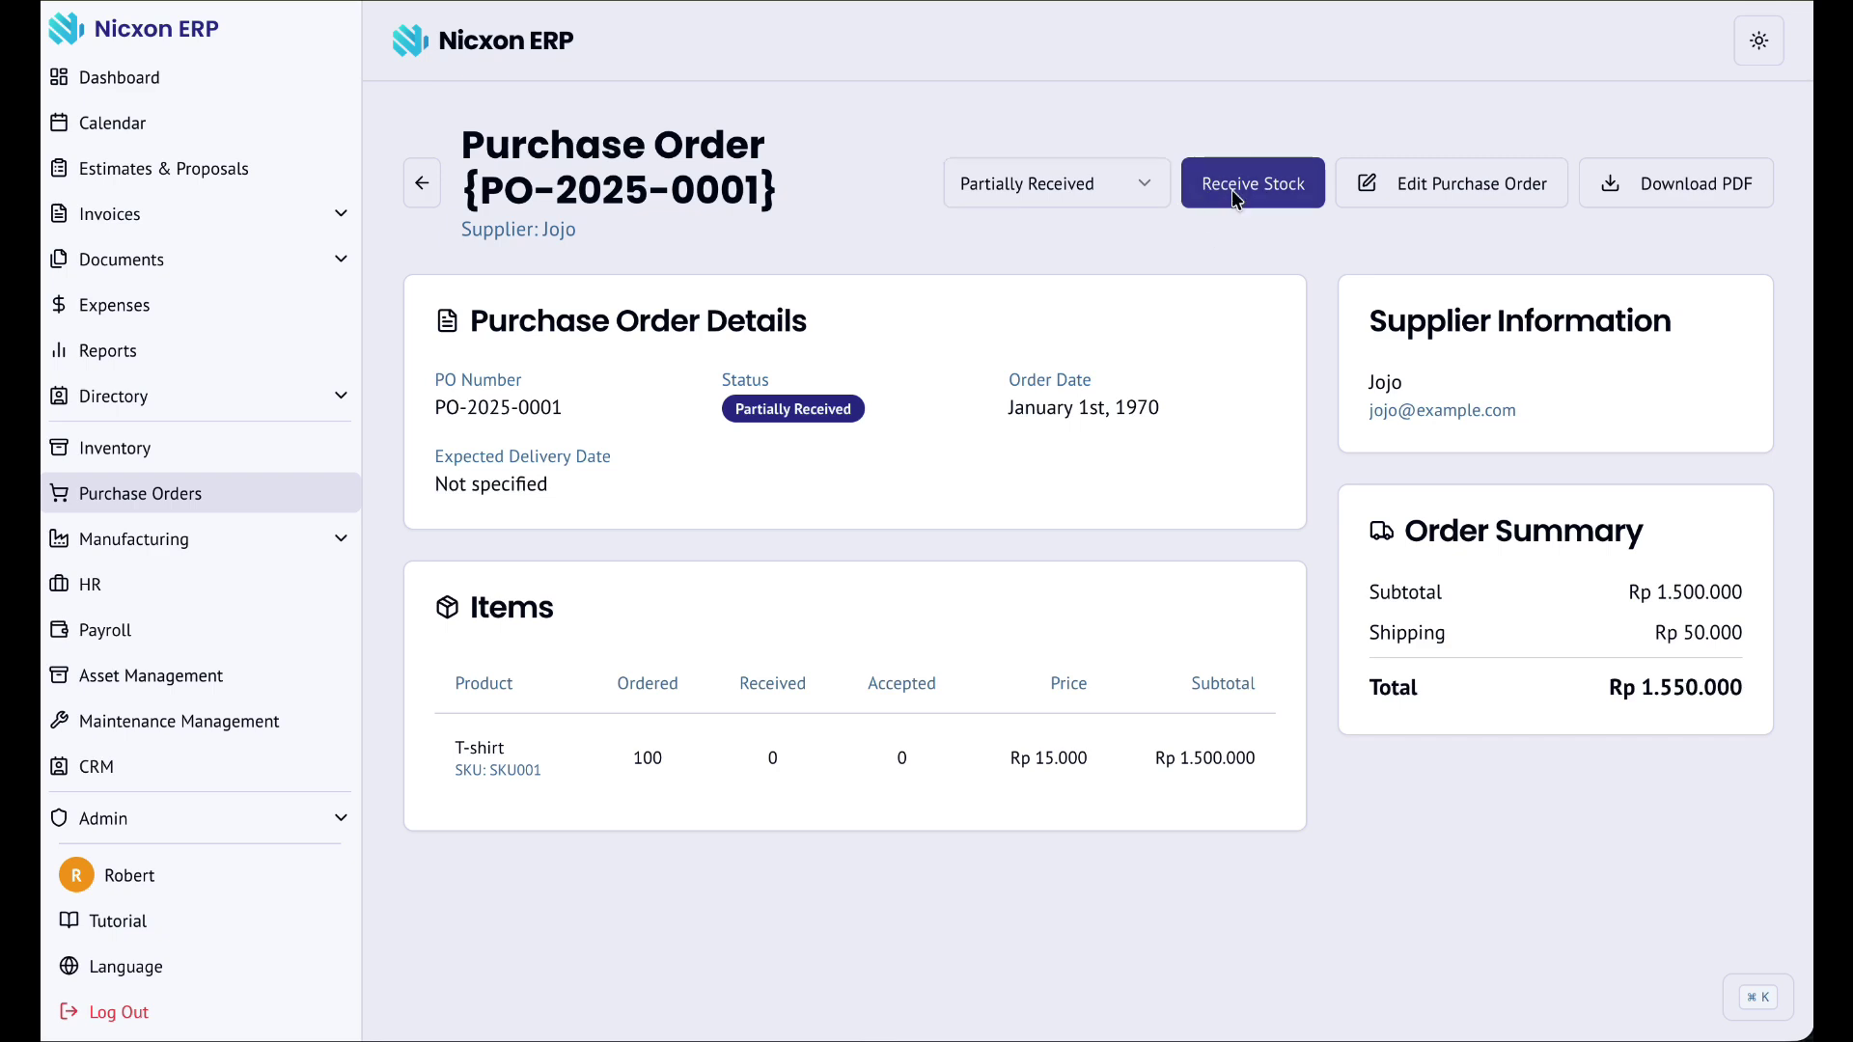
pyautogui.click(538, 573)
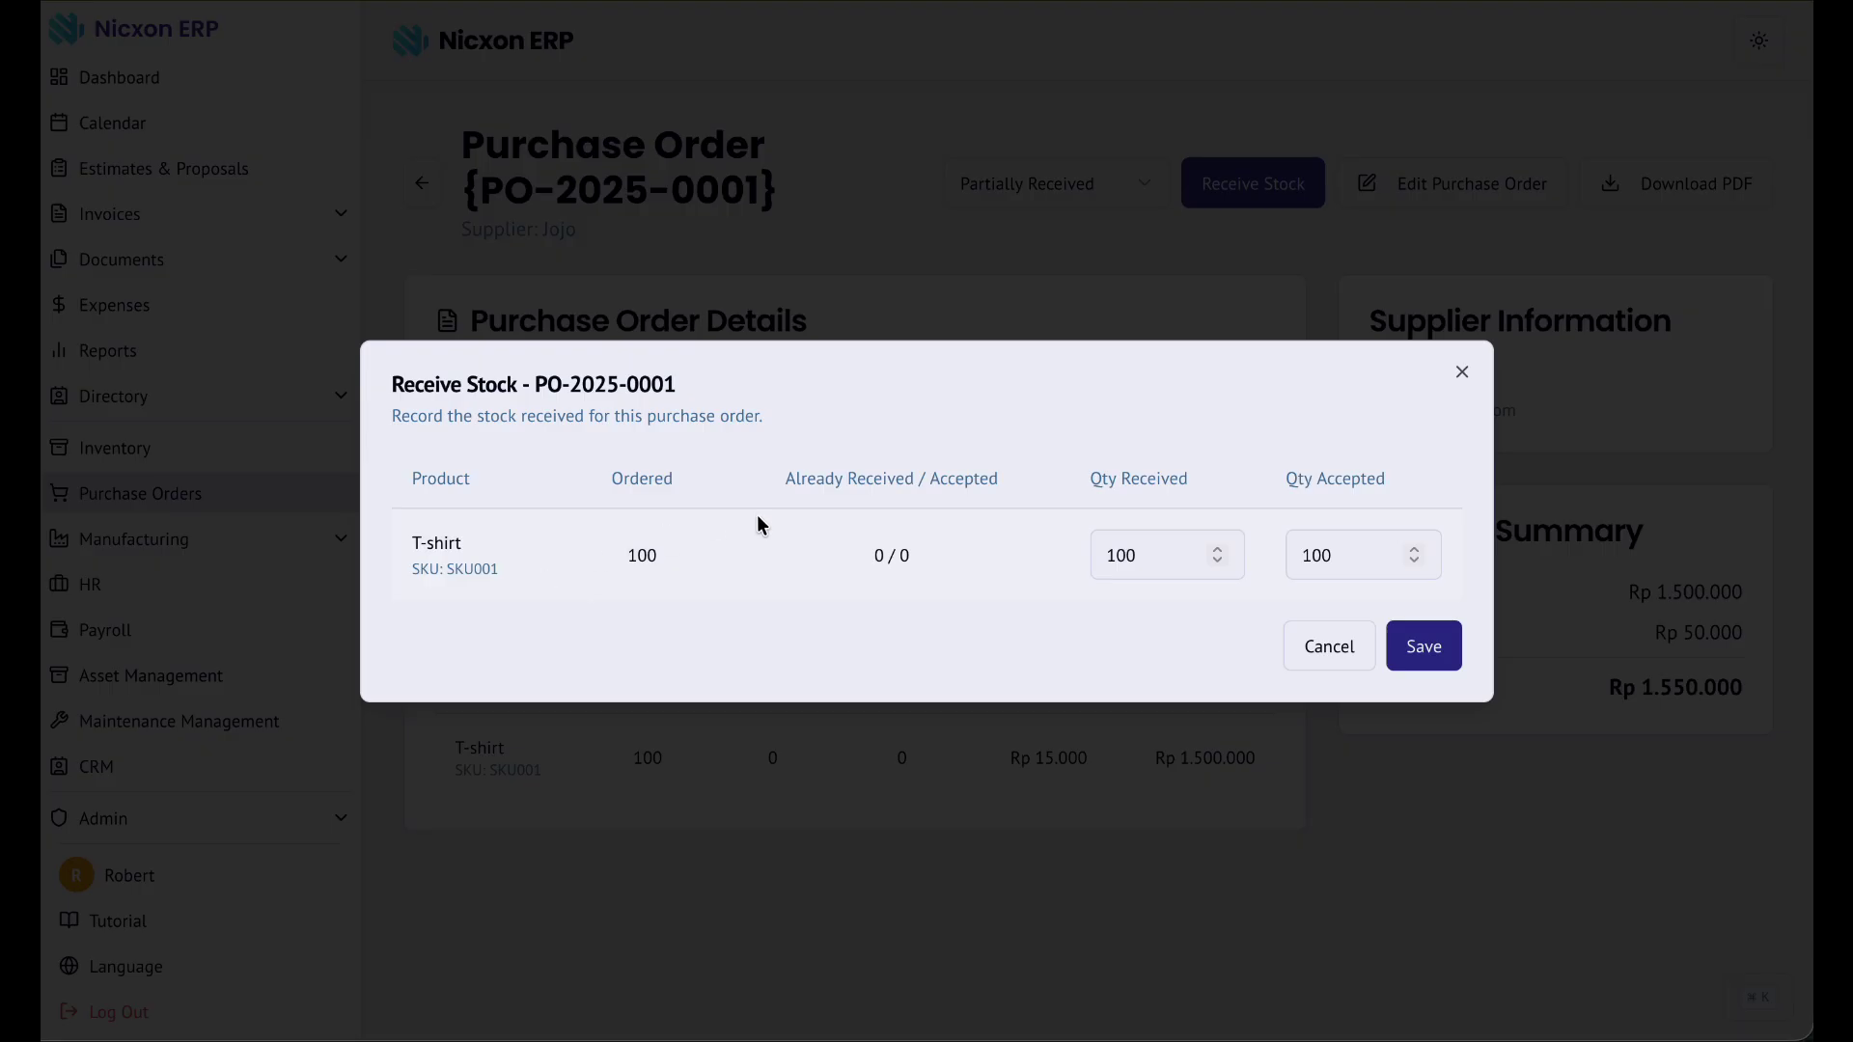
pyautogui.doubleClick(1314, 554)
pyautogui.write('90')
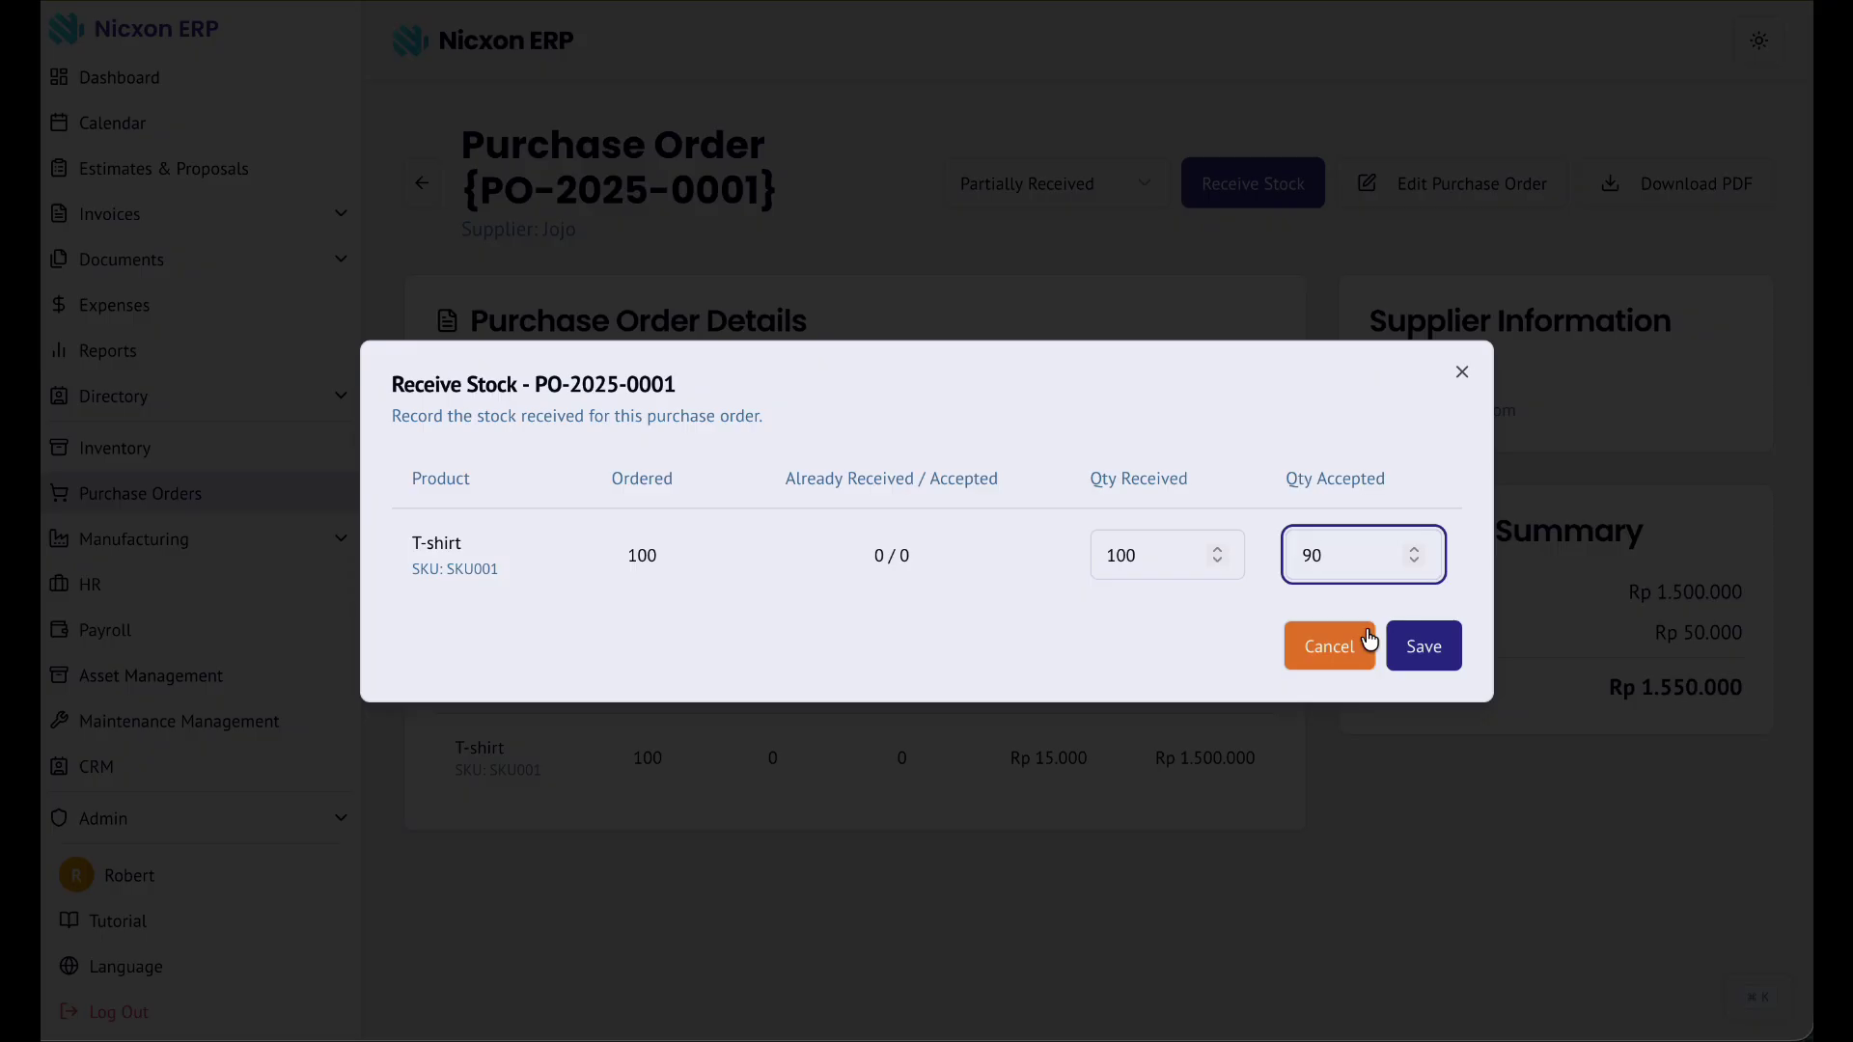
pyautogui.click(1440, 655)
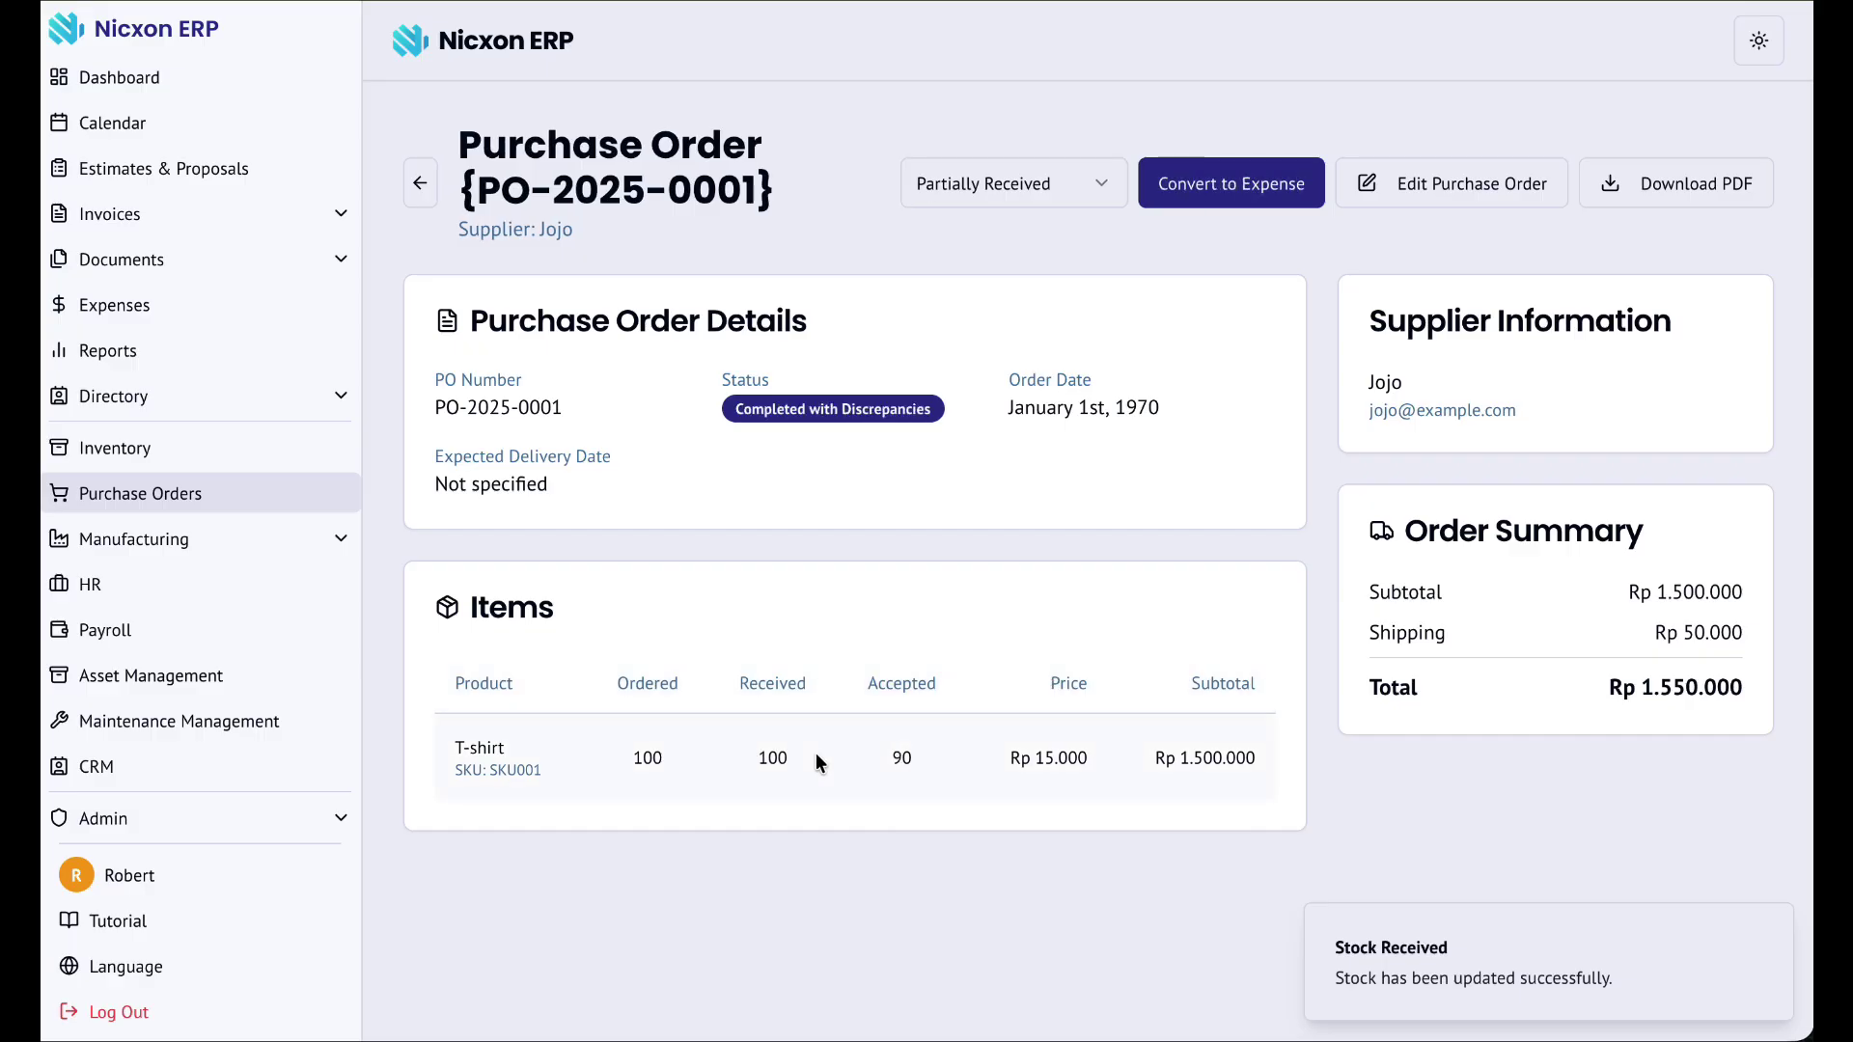
# - Check the T-shirt's ordered, received and accepted quantities and look at the purchase order's status options
pyautogui.moveTo(803, 777); pyautogui.dragTo(1125, 760)
pyautogui.click(1132, 763)
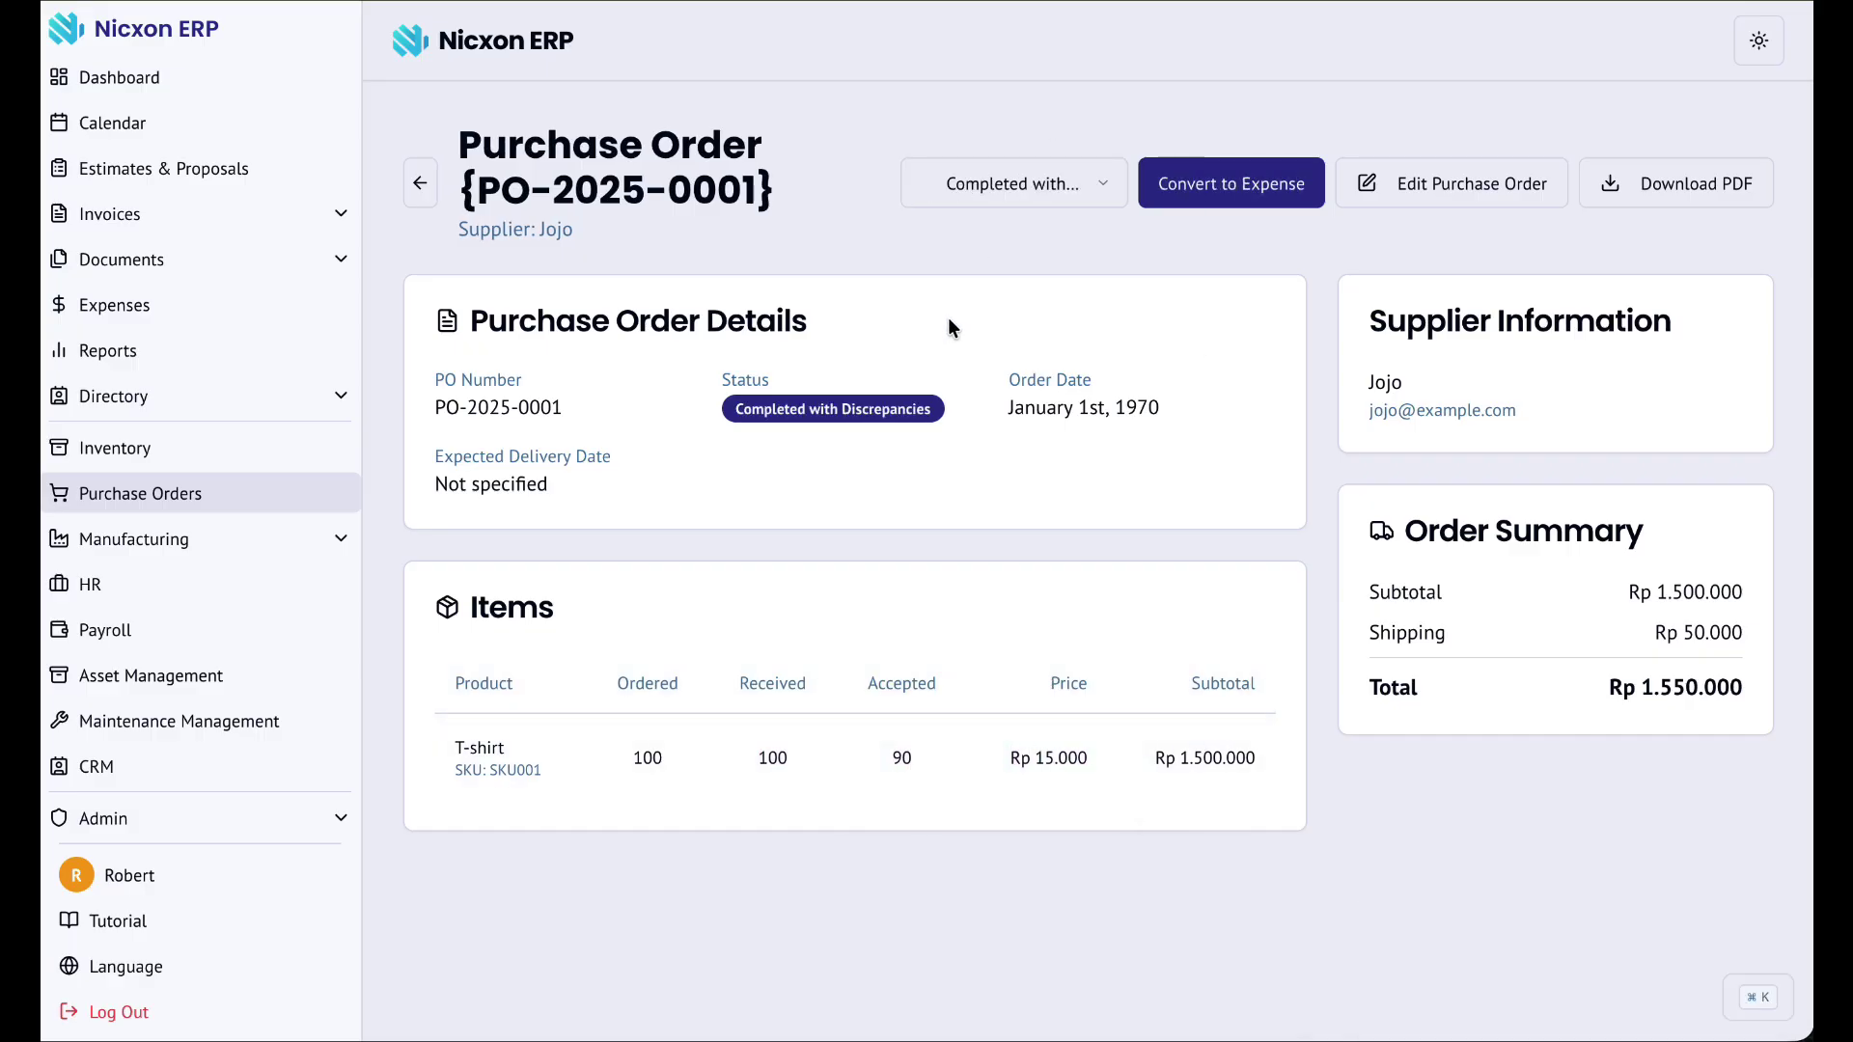
pyautogui.moveTo(718, 744); pyautogui.dragTo(938, 767)
pyautogui.click(917, 756)
pyautogui.click(1090, 183)
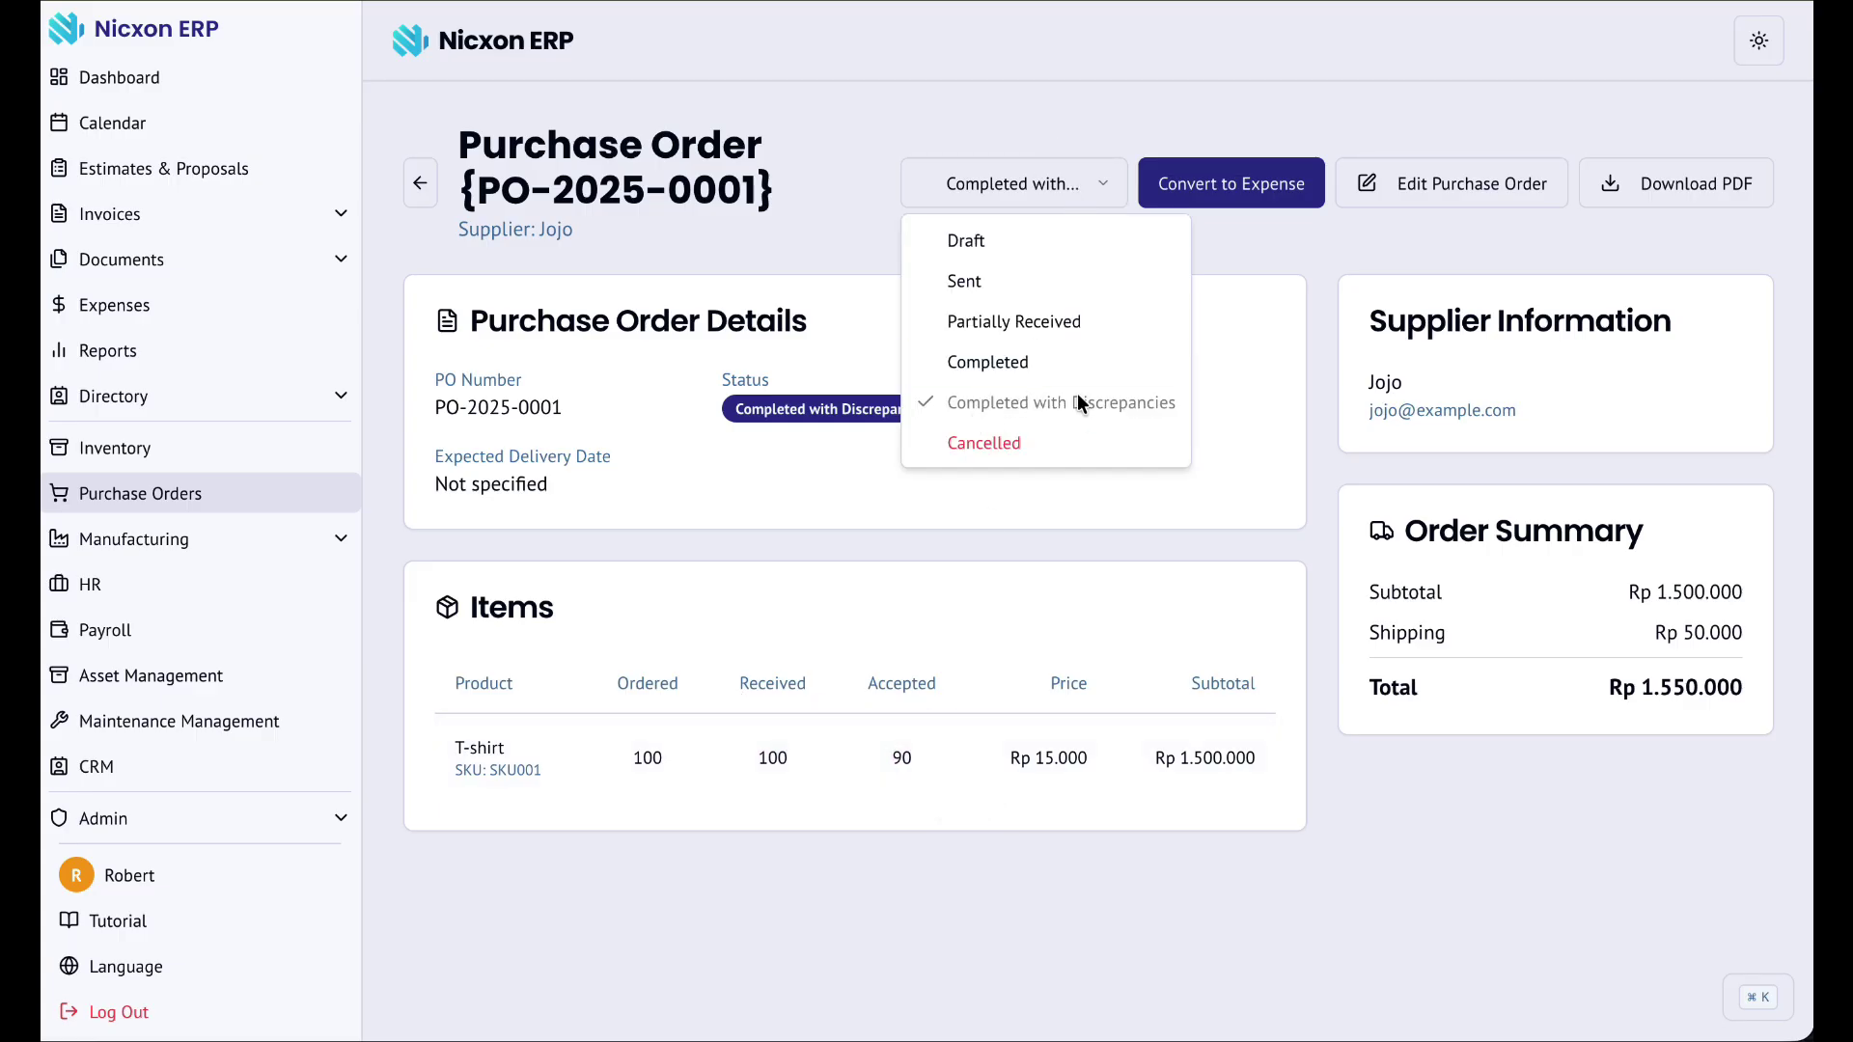
pyautogui.click(1170, 597)
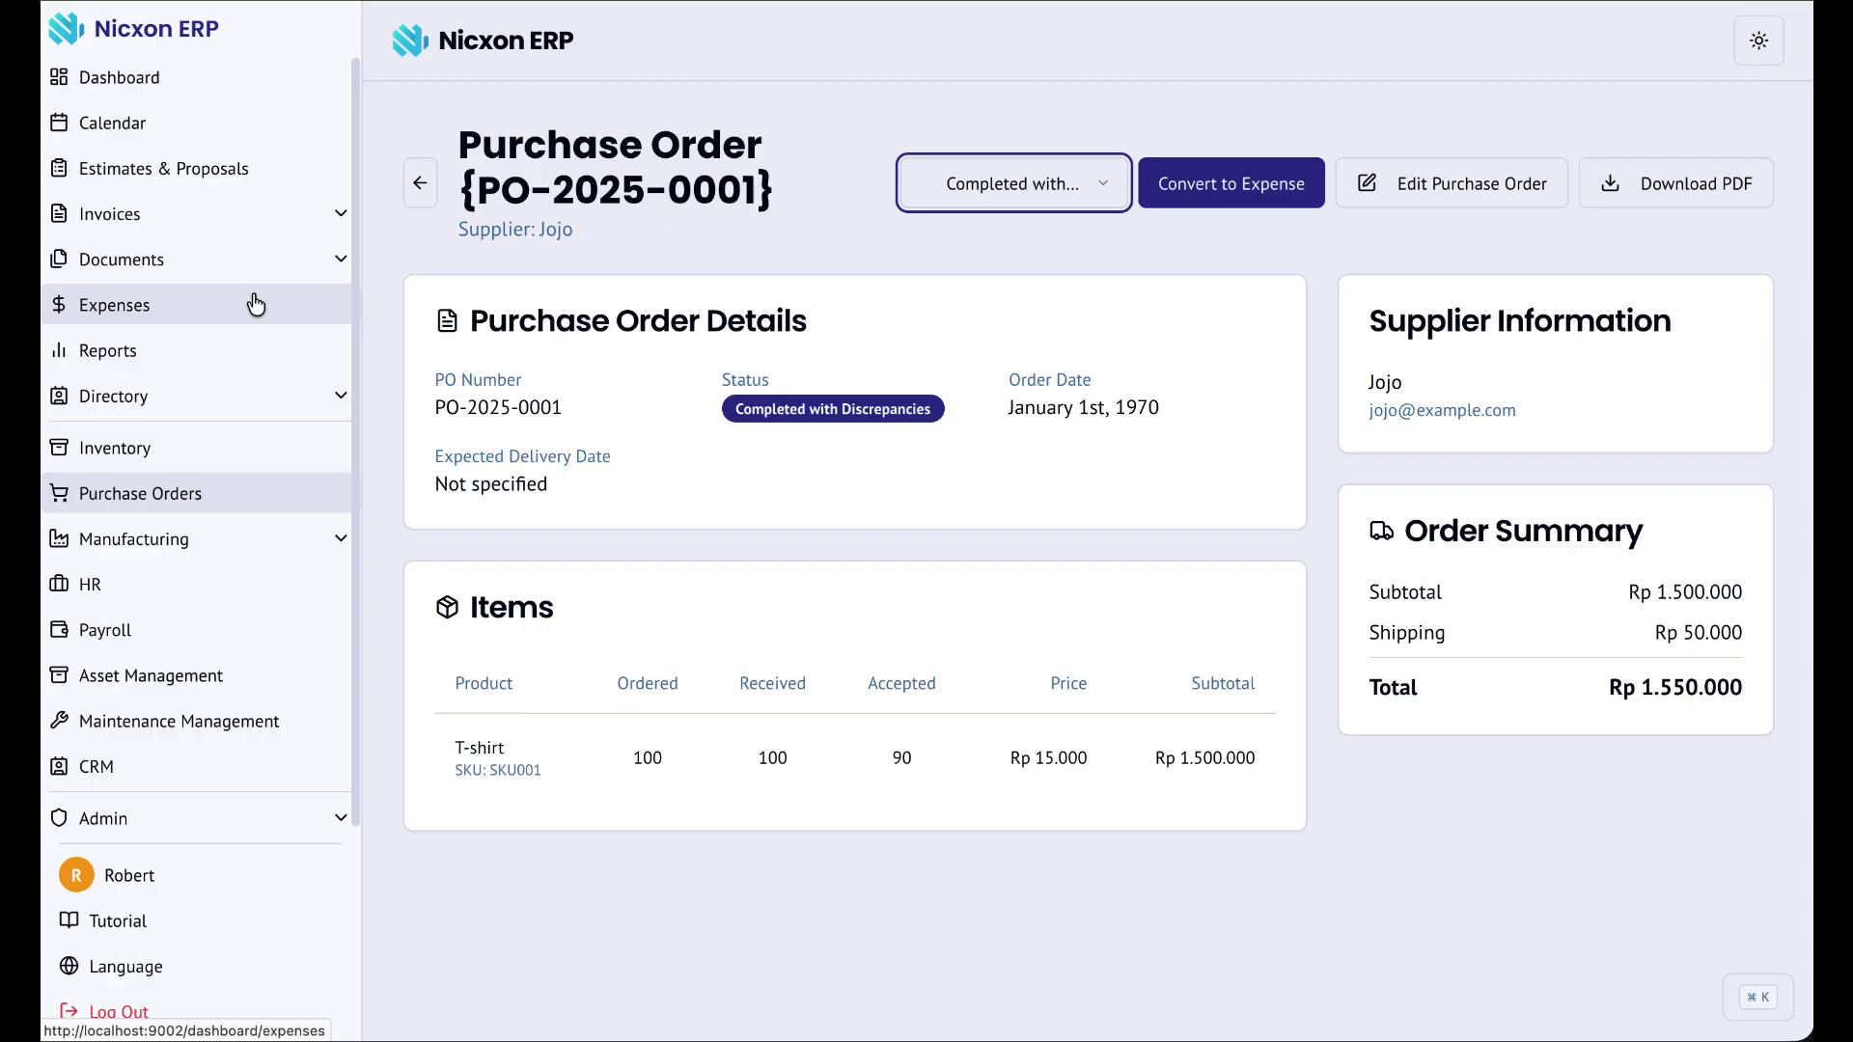
pyautogui.click(813, 759)
pyautogui.doubleClick(624, 772)
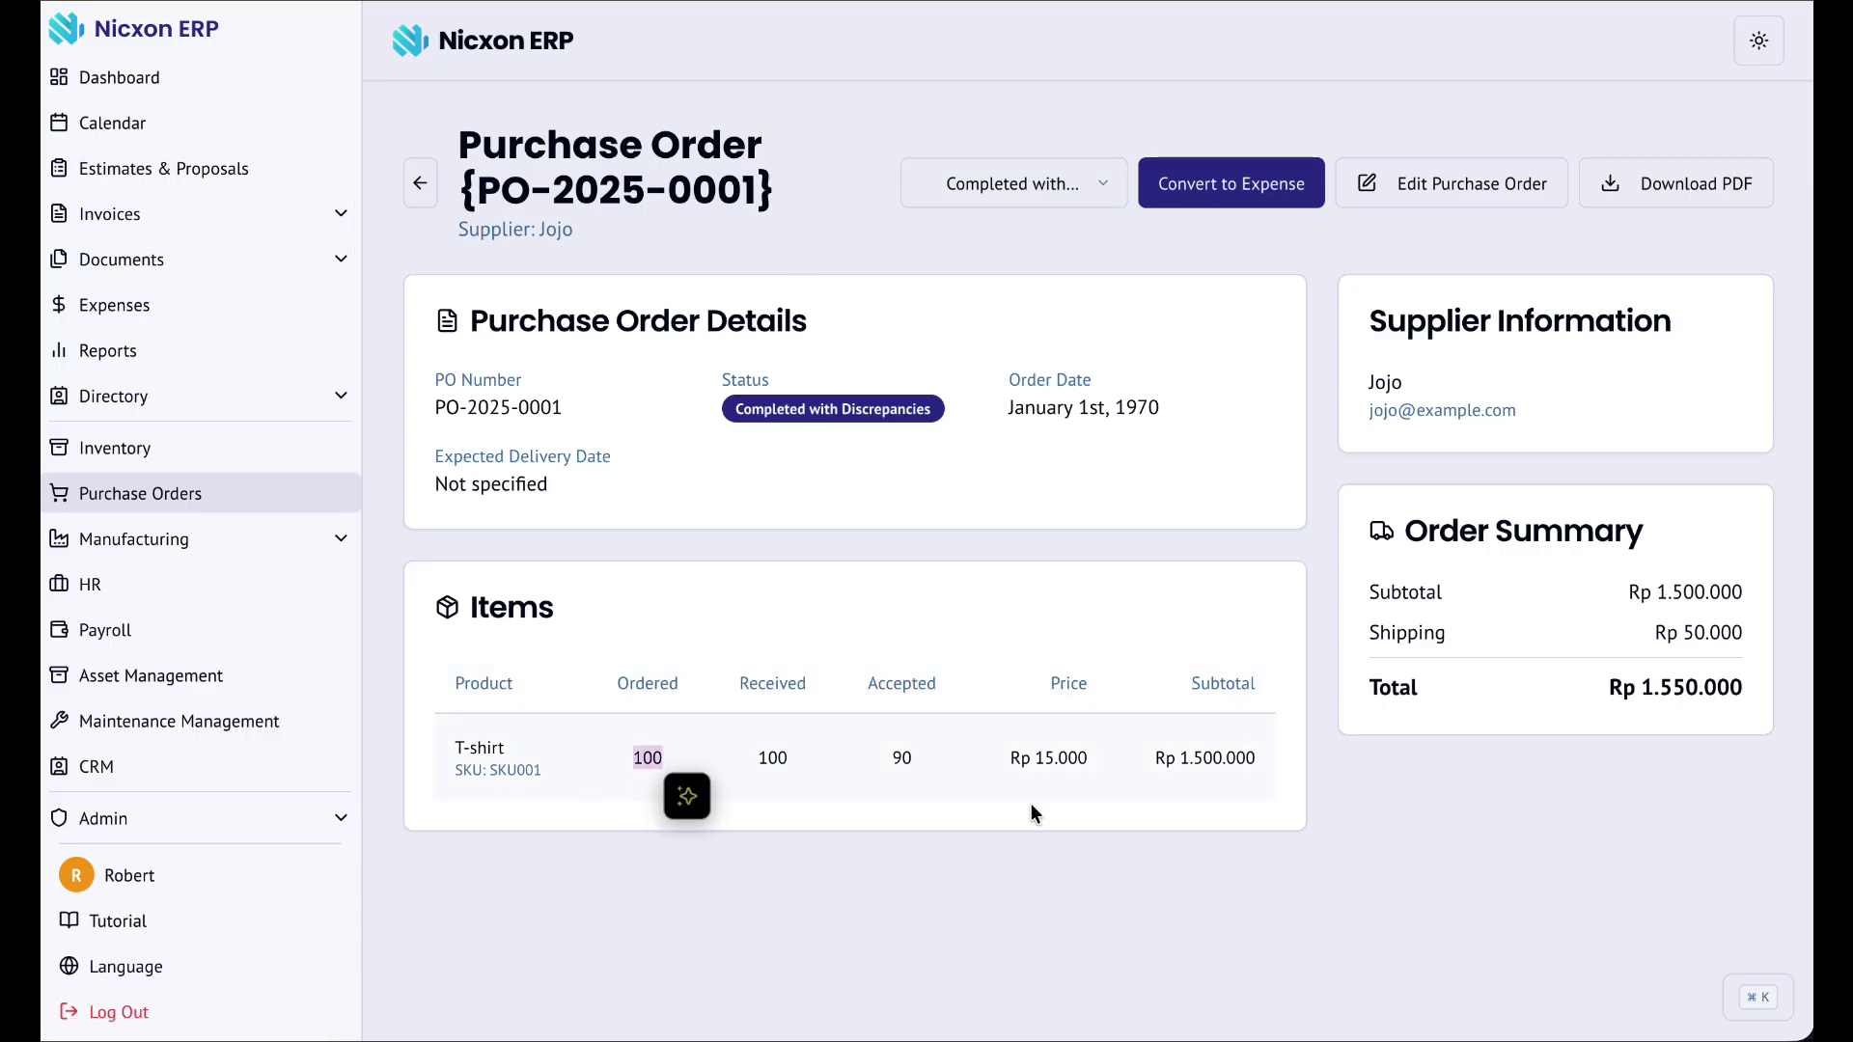
pyautogui.click(1109, 771)
pyautogui.doubleClick(934, 755)
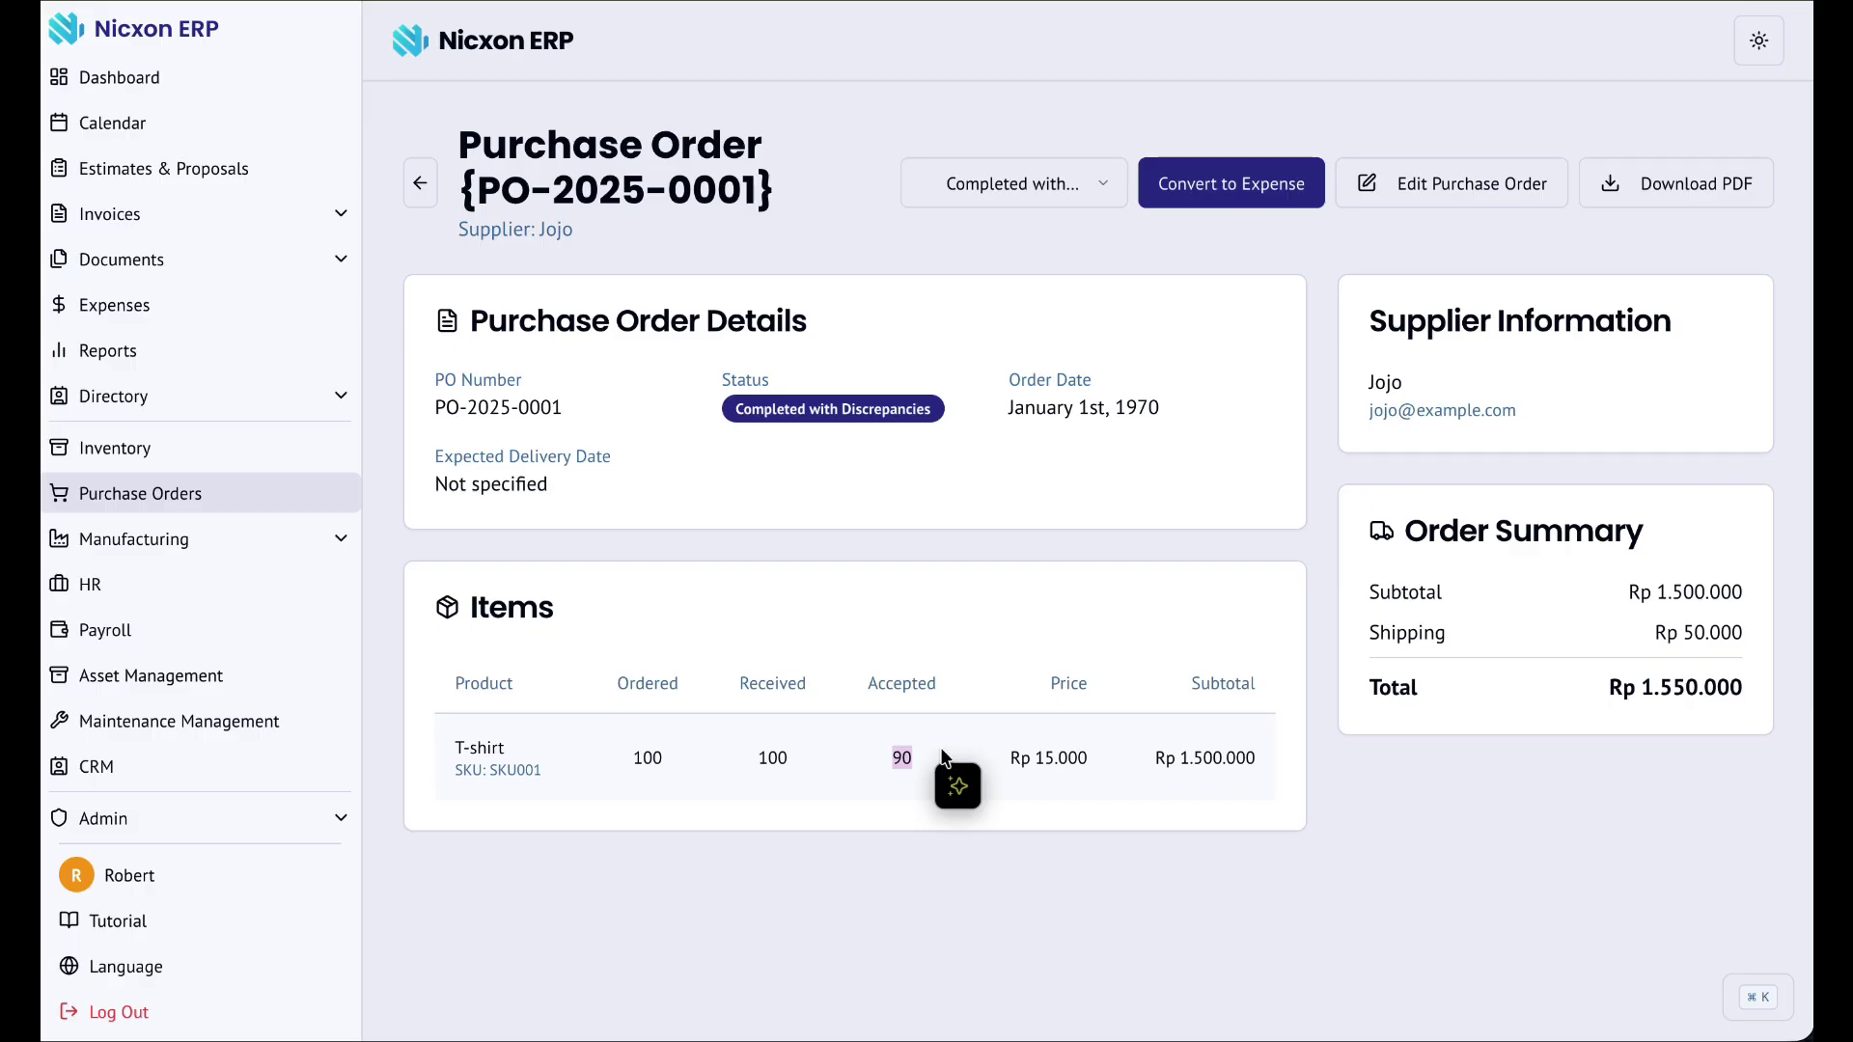
pyautogui.click(884, 762)
pyautogui.moveTo(889, 762); pyautogui.dragTo(902, 762)
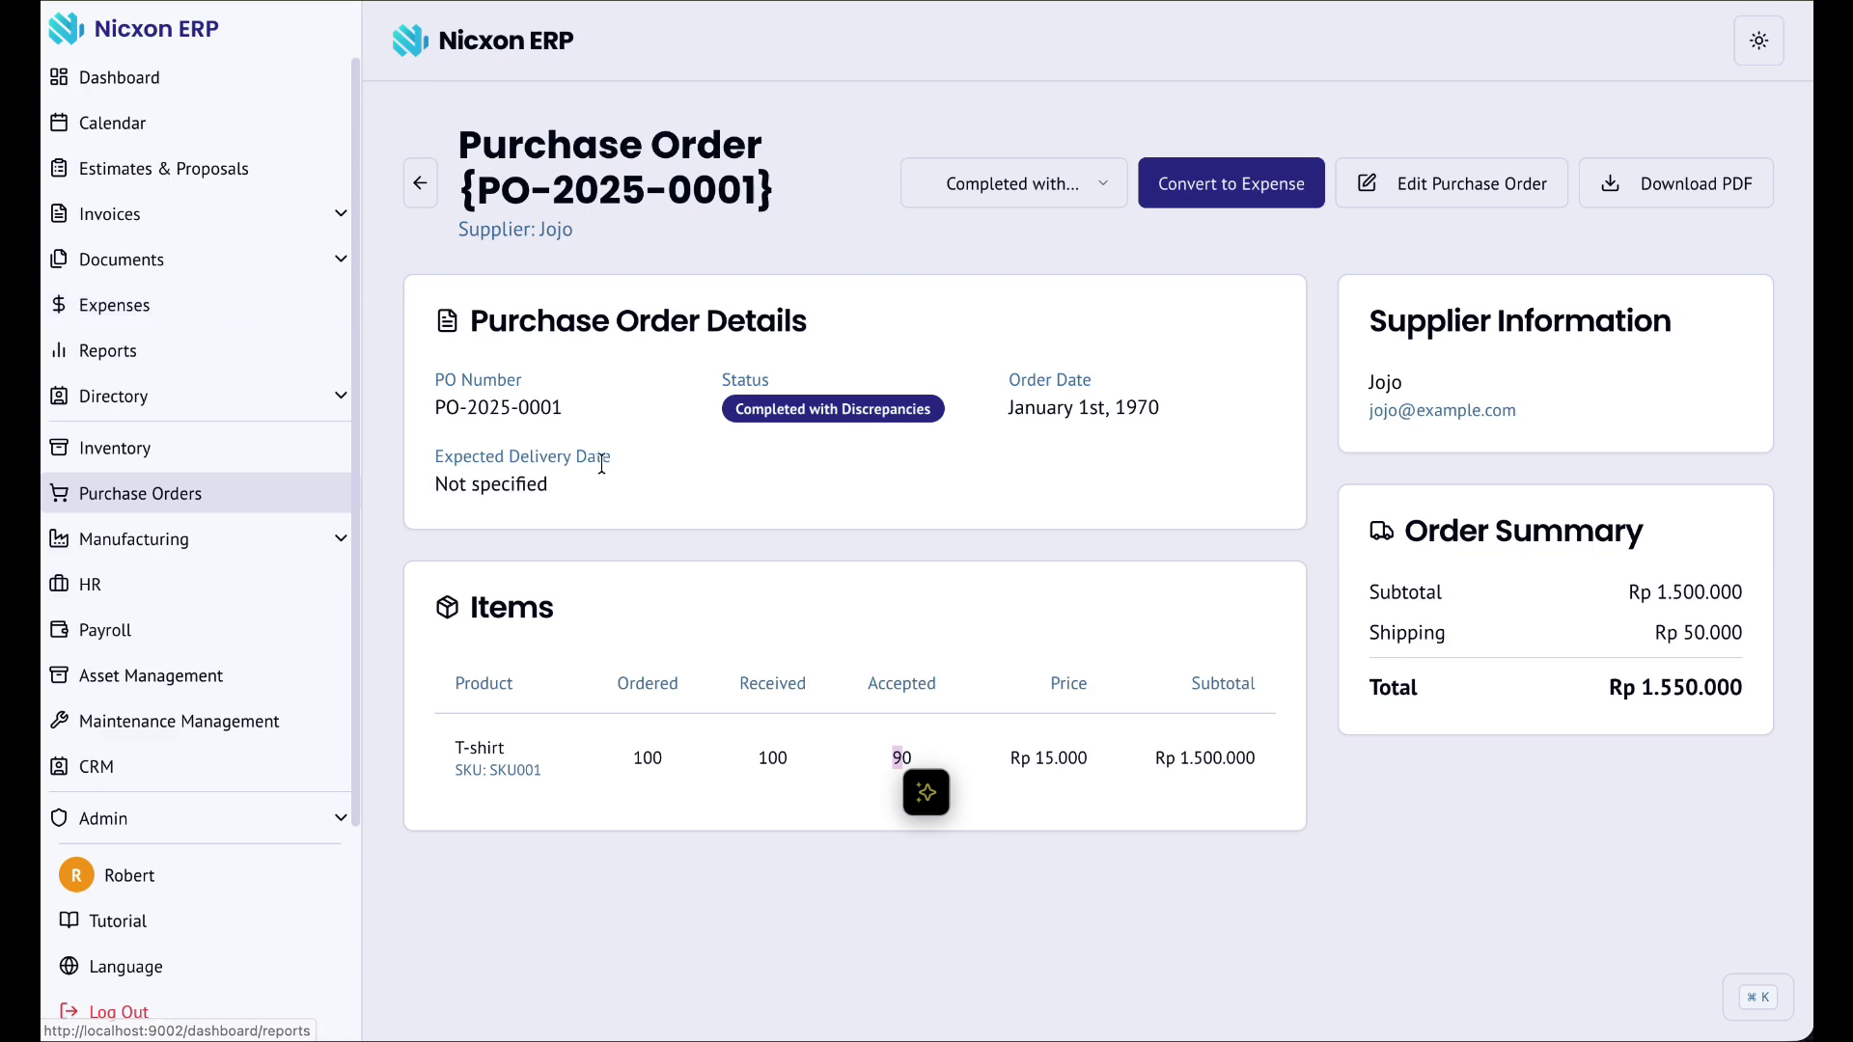
pyautogui.click(707, 536)
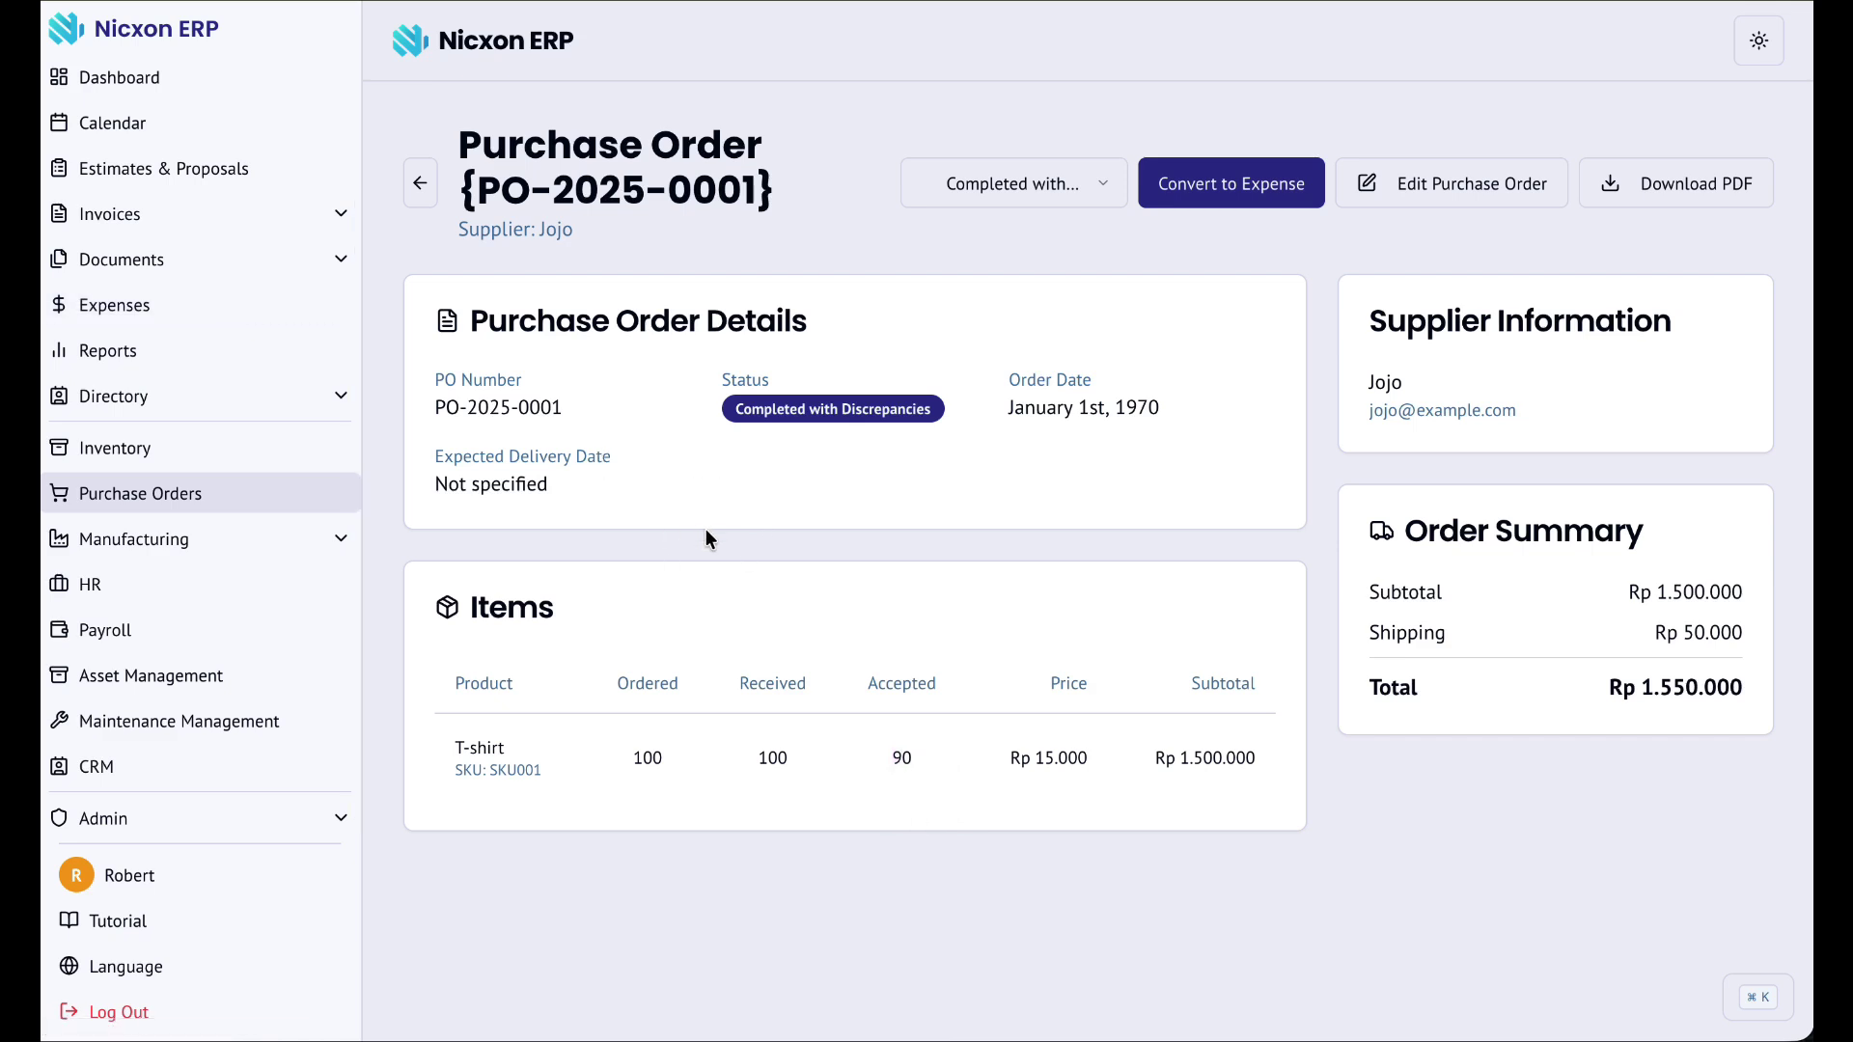
# - Convert the purchase order to an expense, and download its PDF to check the status and item table
pyautogui.click(1209, 196)
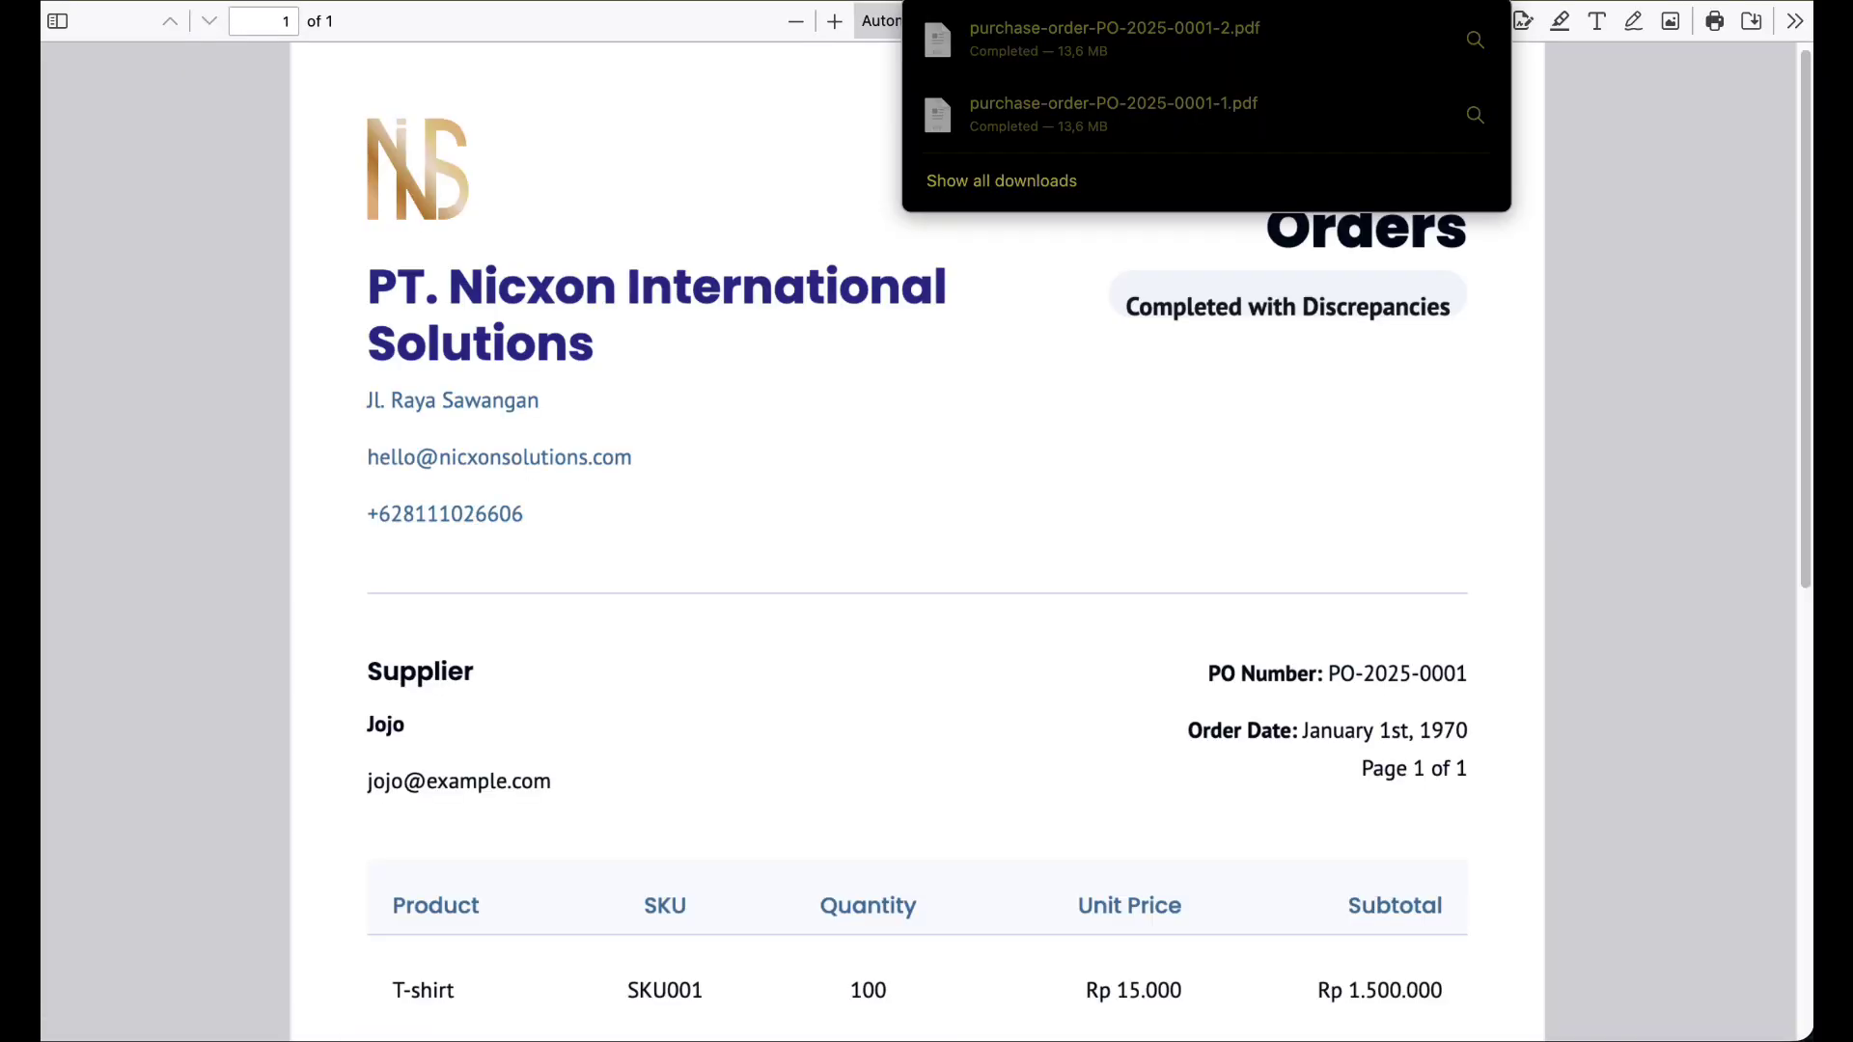
pyautogui.click(784, 467)
pyautogui.click(1276, 274)
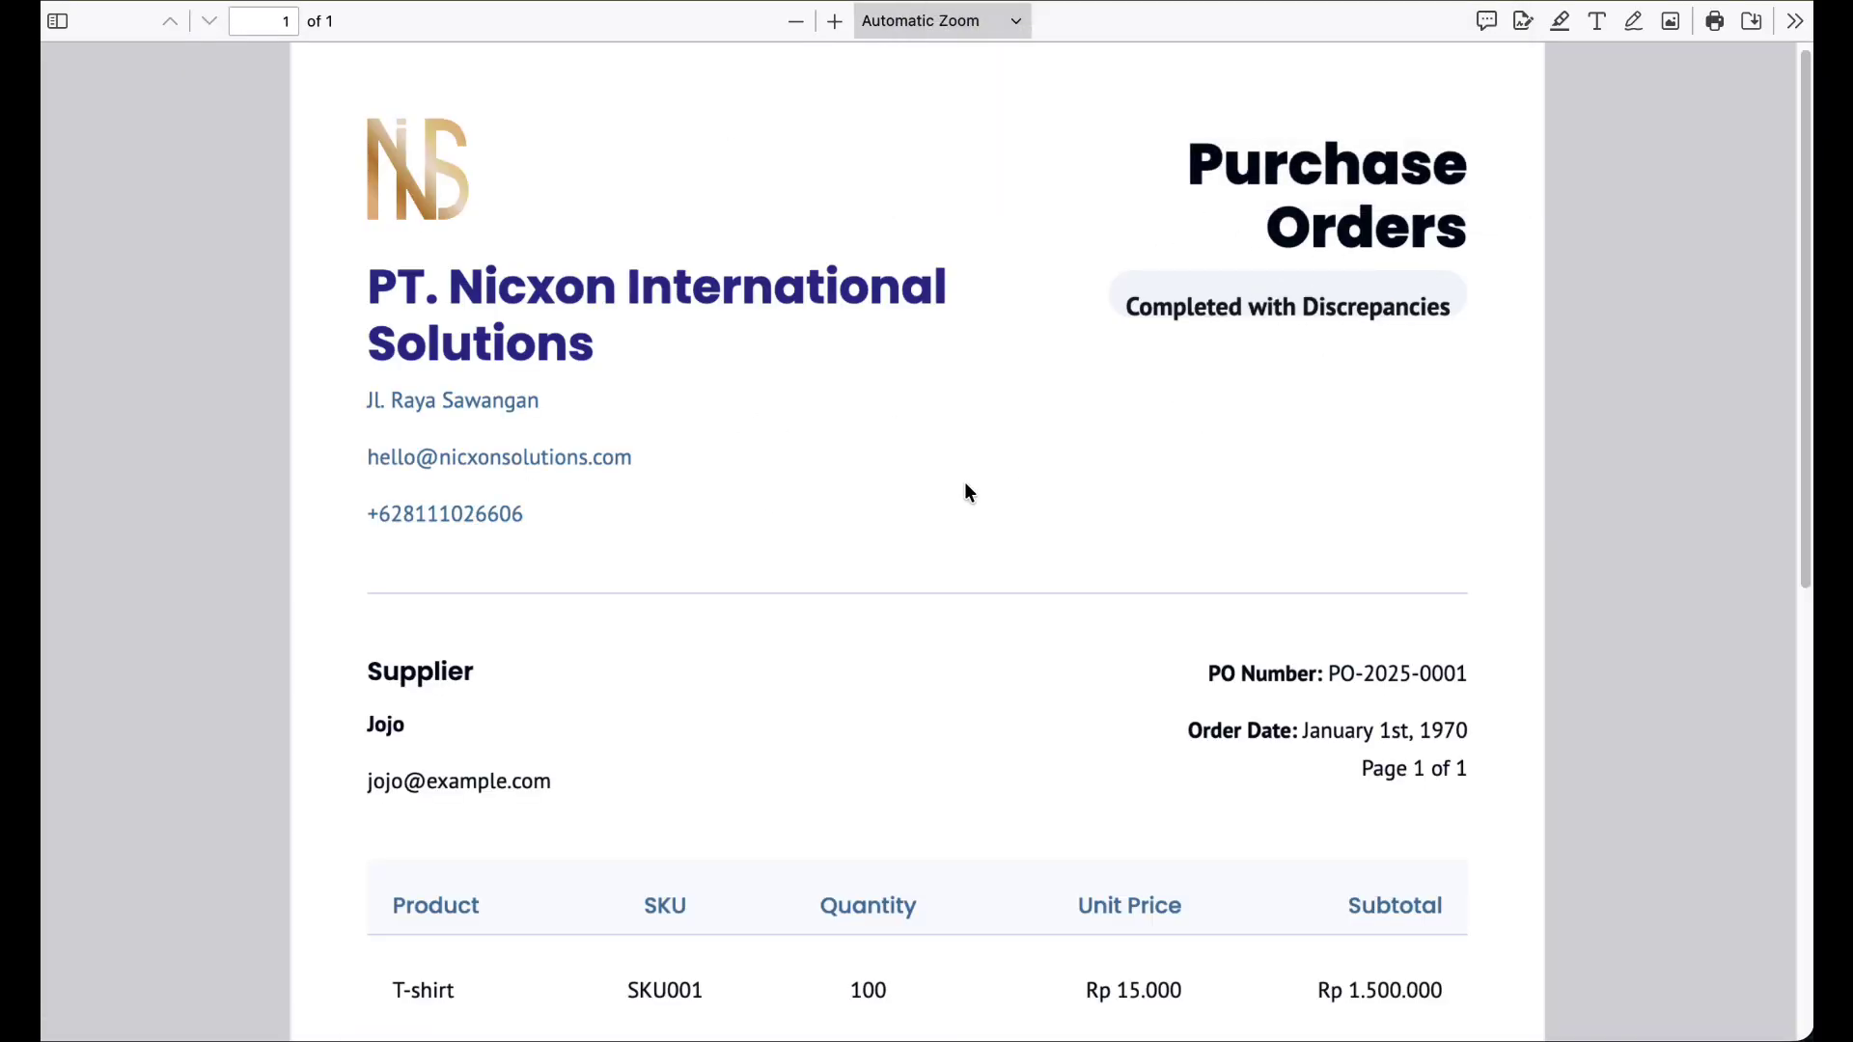
pyautogui.scroll(-5, 965, 487)
pyautogui.scroll(-6, 965, 319)
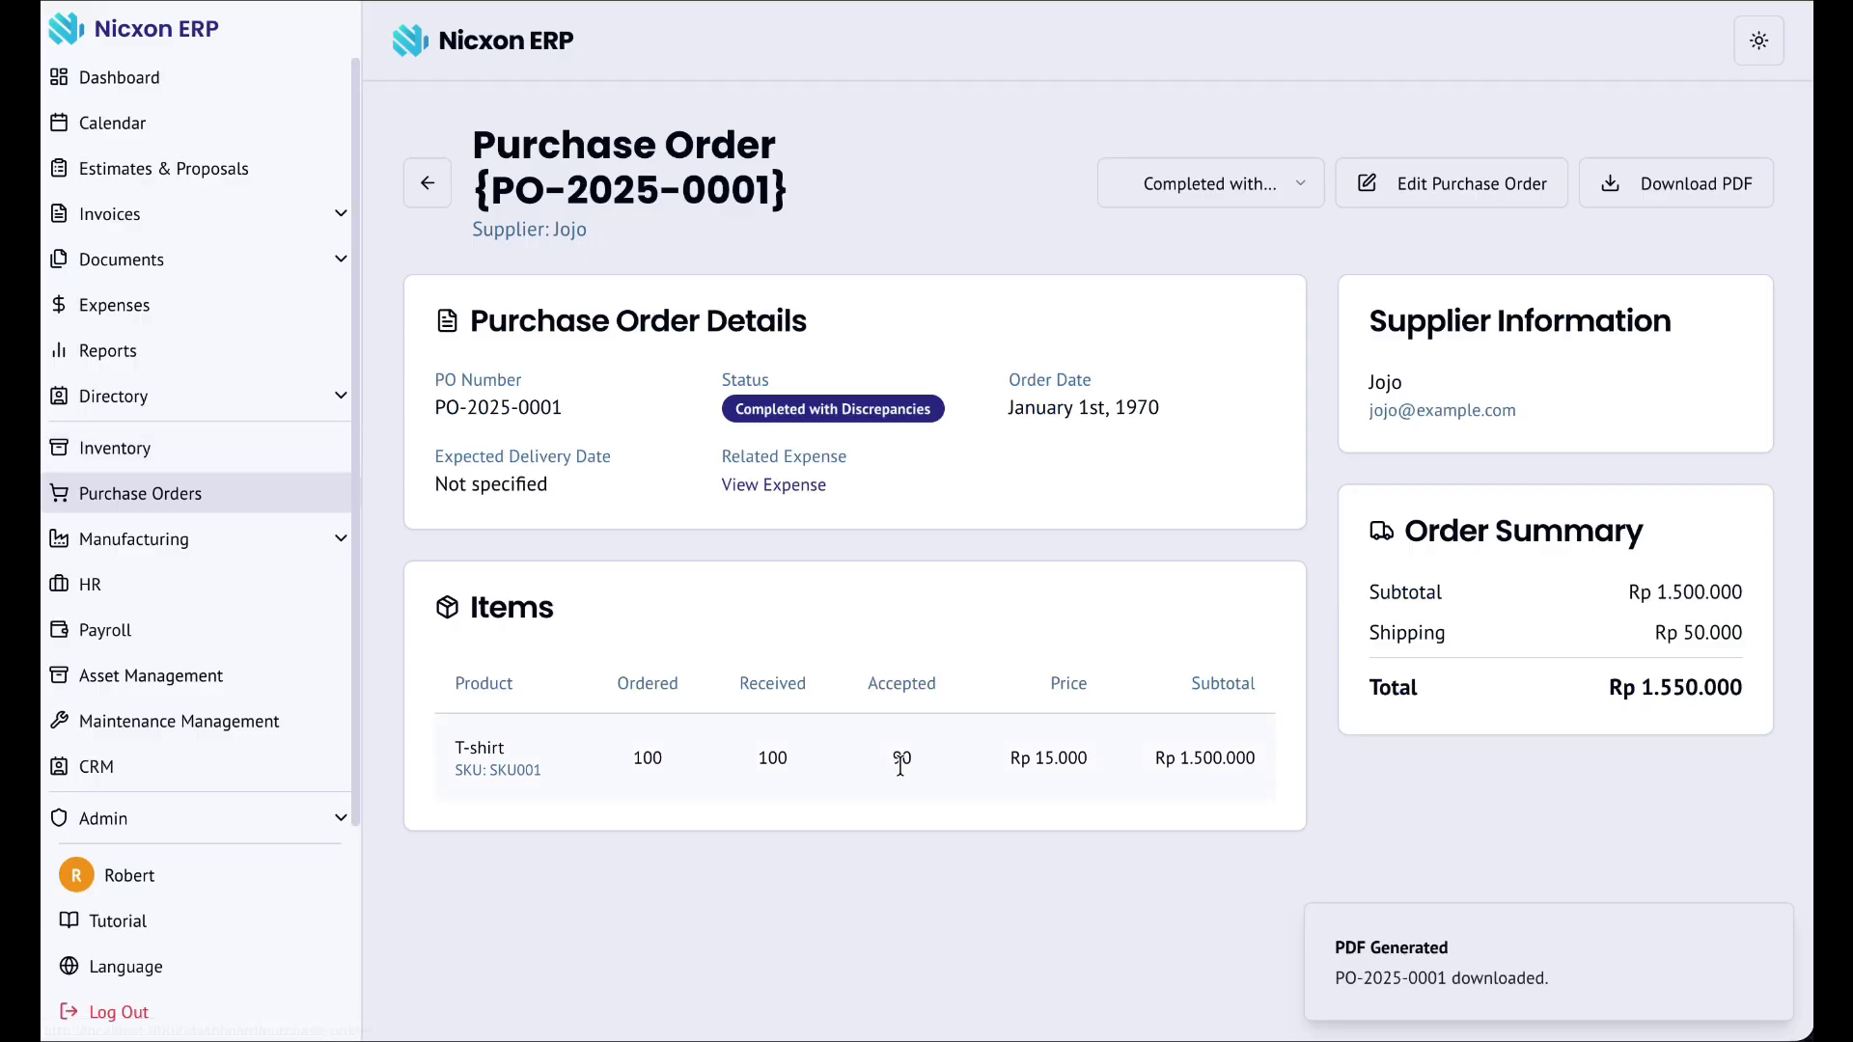
# - Check the accepted quantity in the purchase order and open the T-shirt's product page in the inventory
pyautogui.moveTo(927, 760); pyautogui.dragTo(854, 756)
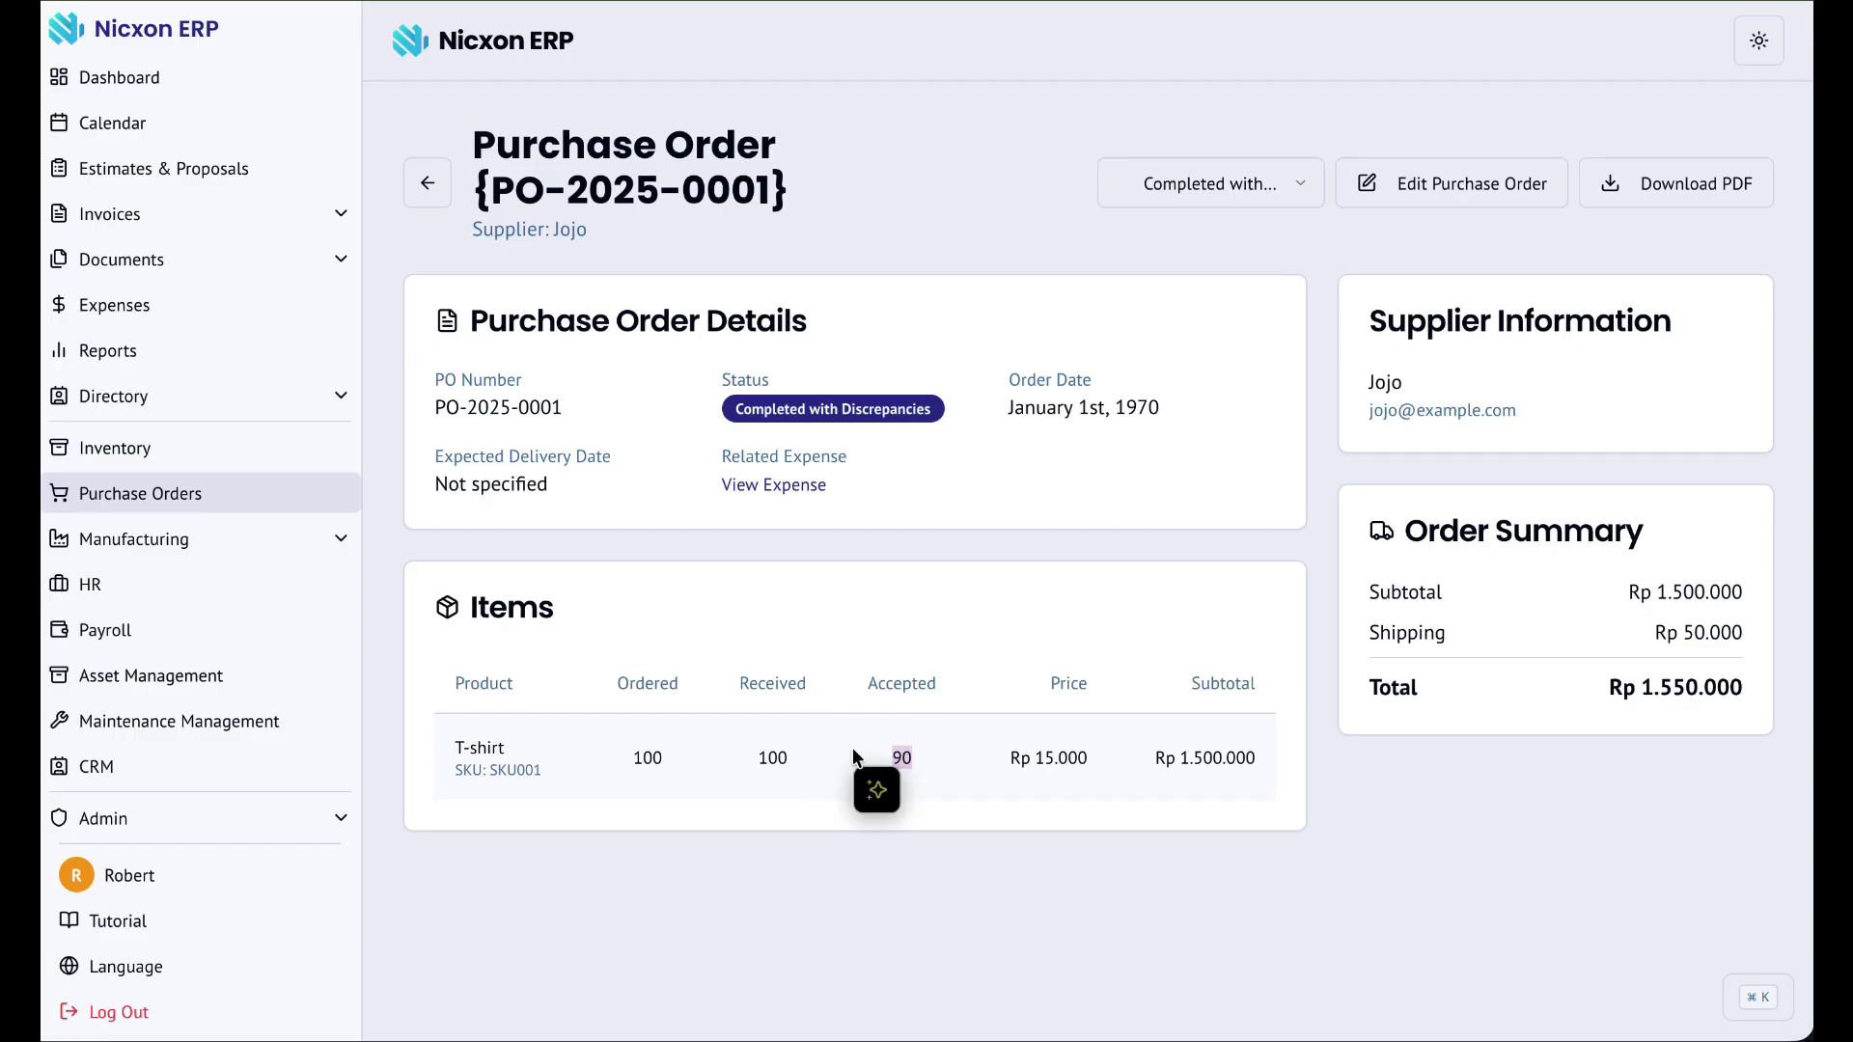
pyautogui.click(235, 447)
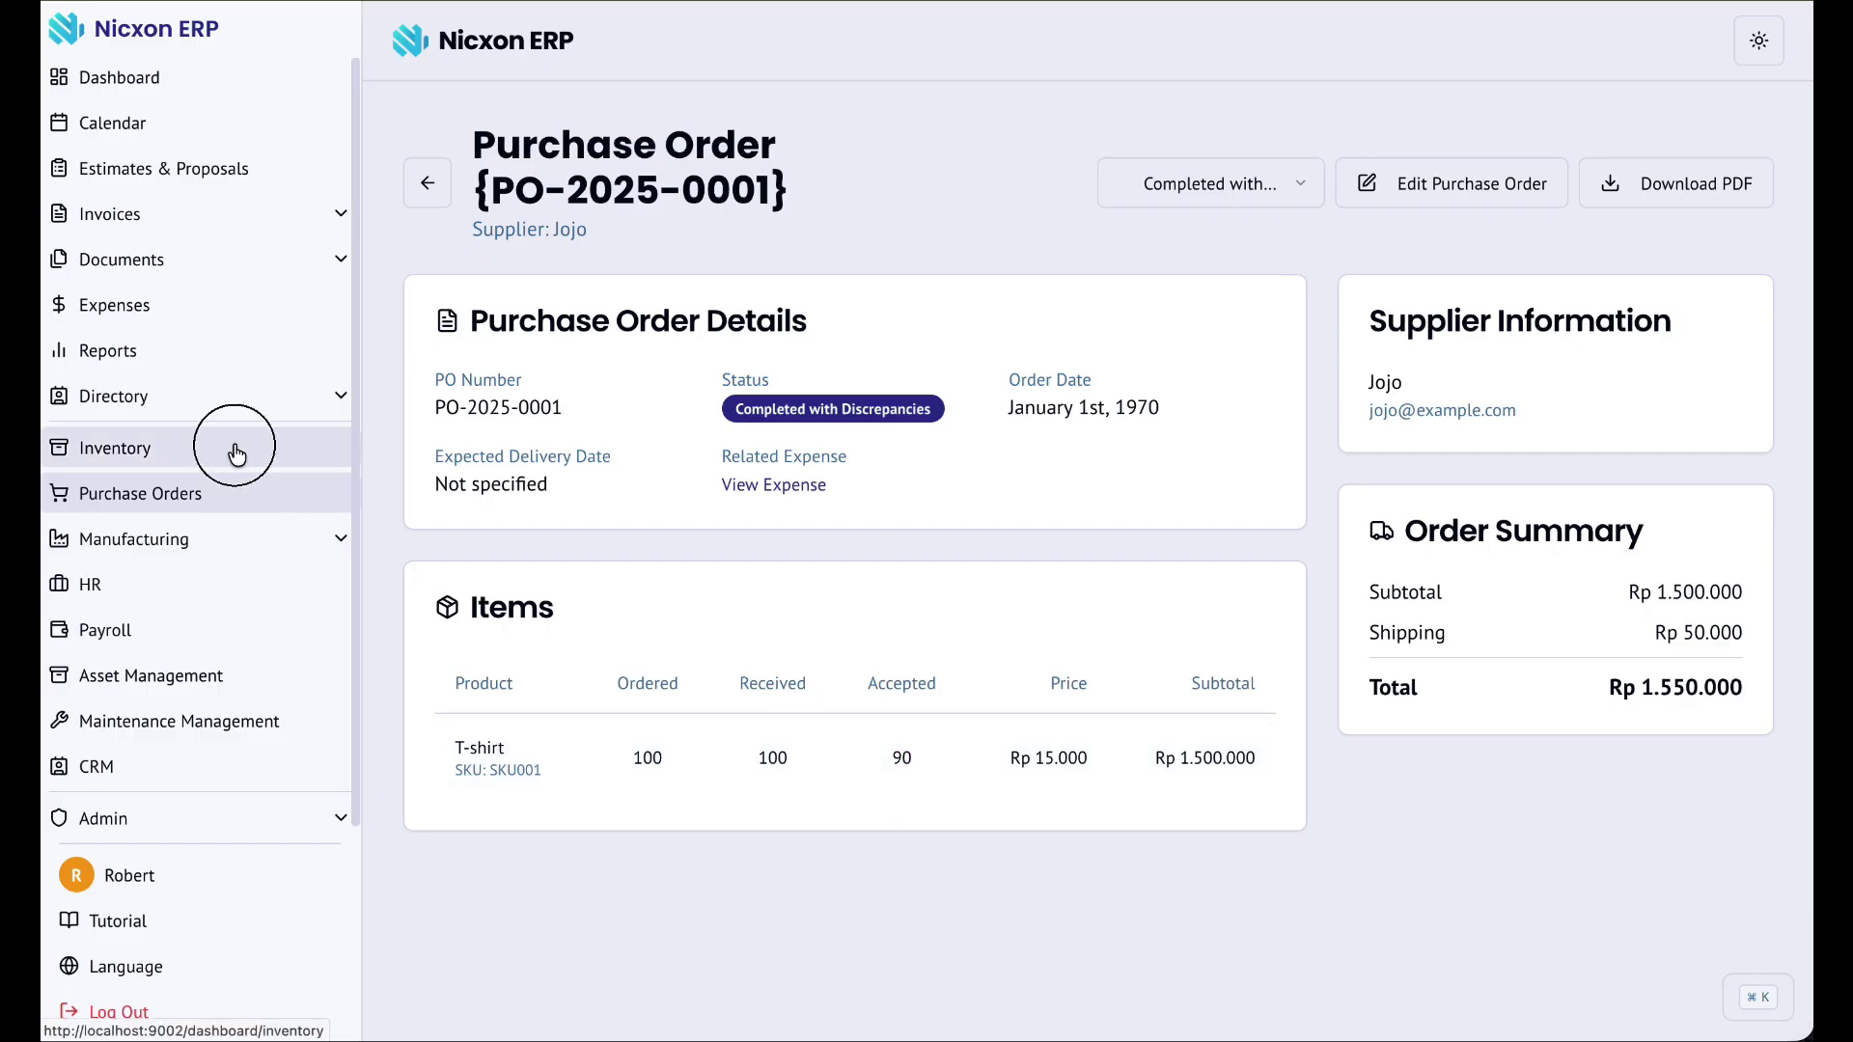
pyautogui.moveTo(449, 485); pyautogui.dragTo(528, 483)
pyautogui.click(494, 650)
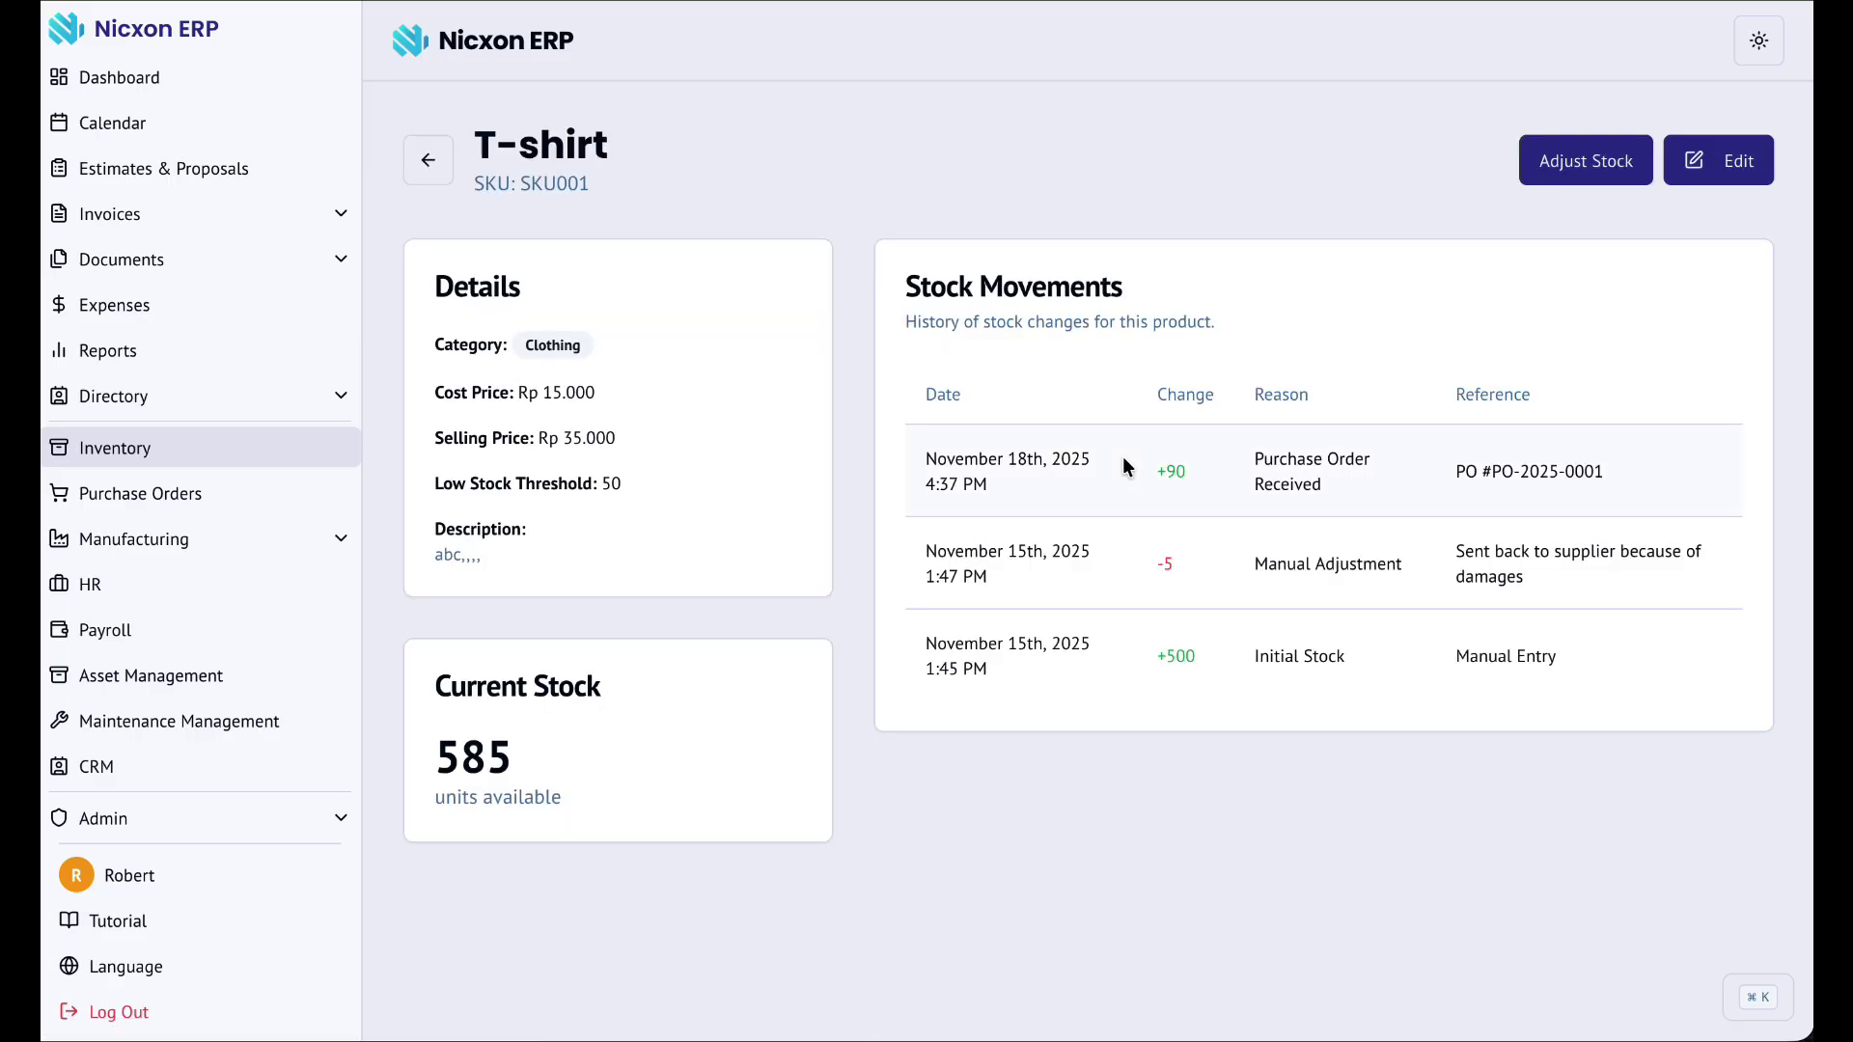
# - Examine the T-shirt's latest stock movement, including its date, change, reason and reference, and the current stock
pyautogui.moveTo(1245, 455); pyautogui.dragTo(1327, 478)
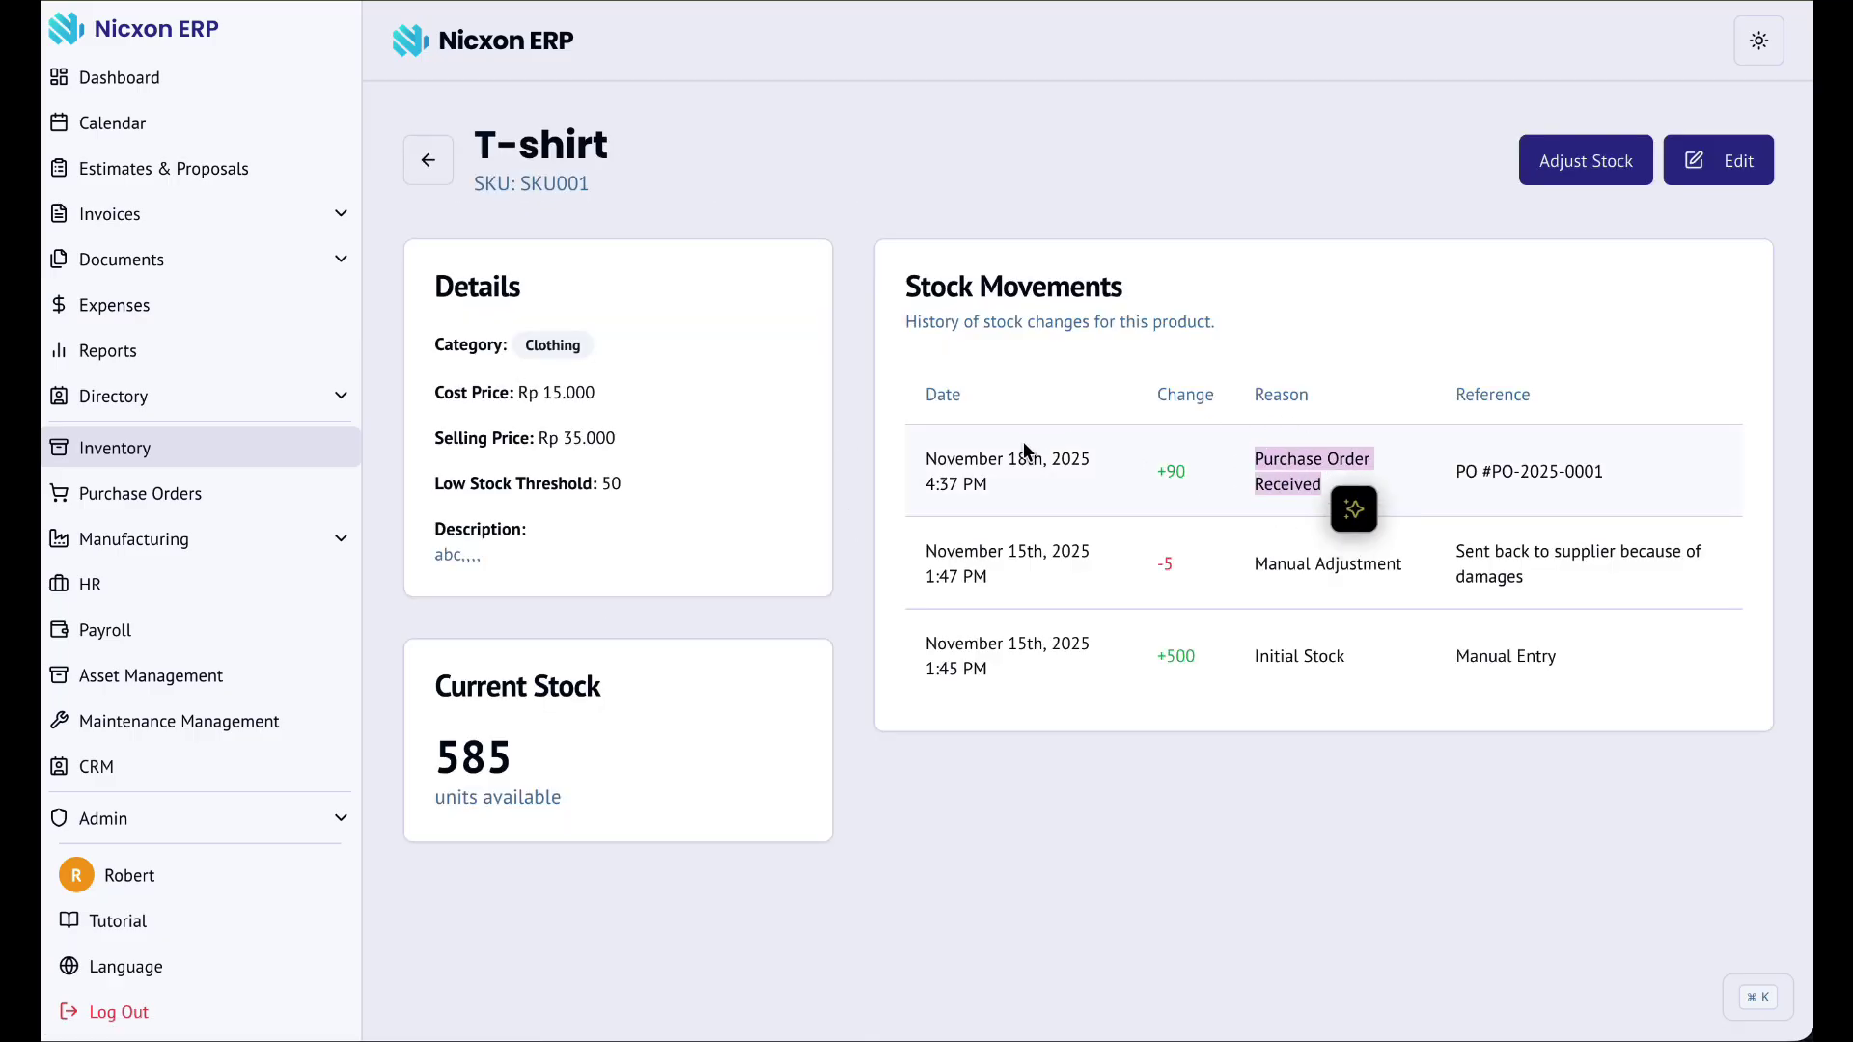
pyautogui.click(994, 458)
pyautogui.moveTo(925, 449); pyautogui.dragTo(1013, 480)
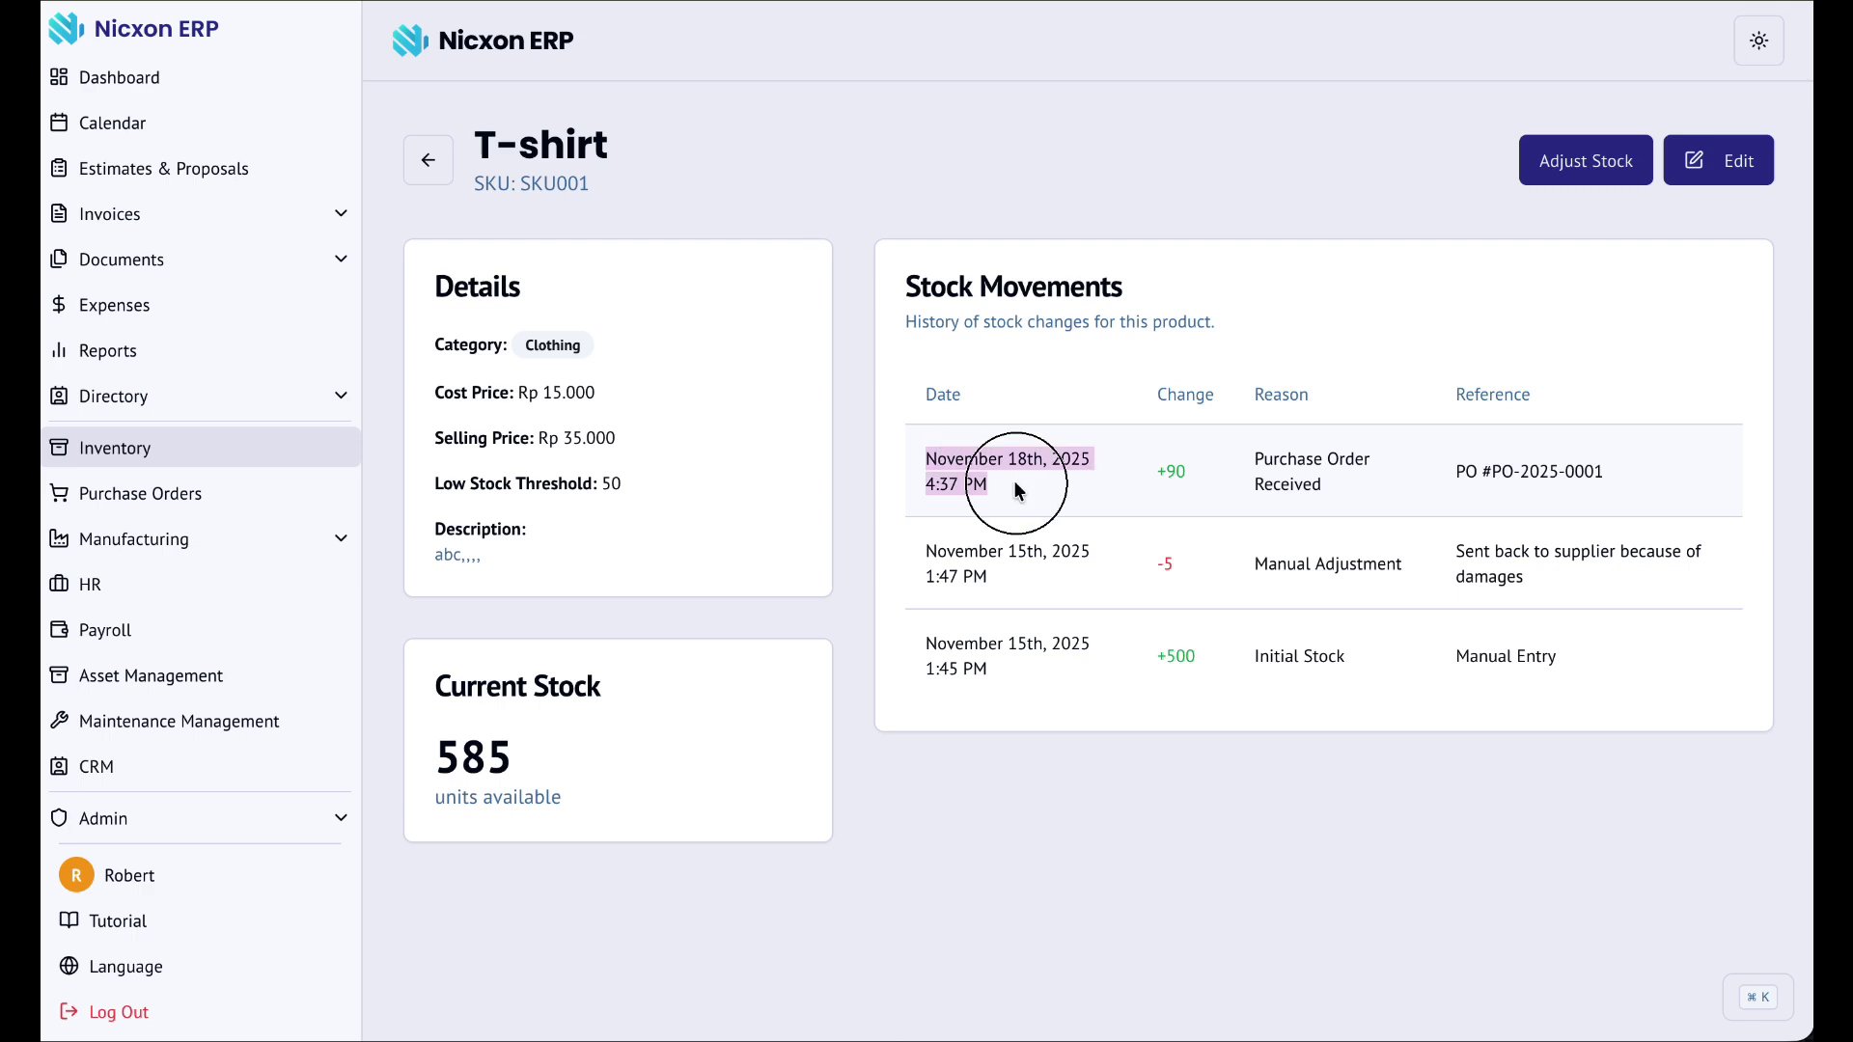
pyautogui.moveTo(1172, 447); pyautogui.dragTo(1336, 482)
pyautogui.click(1476, 479)
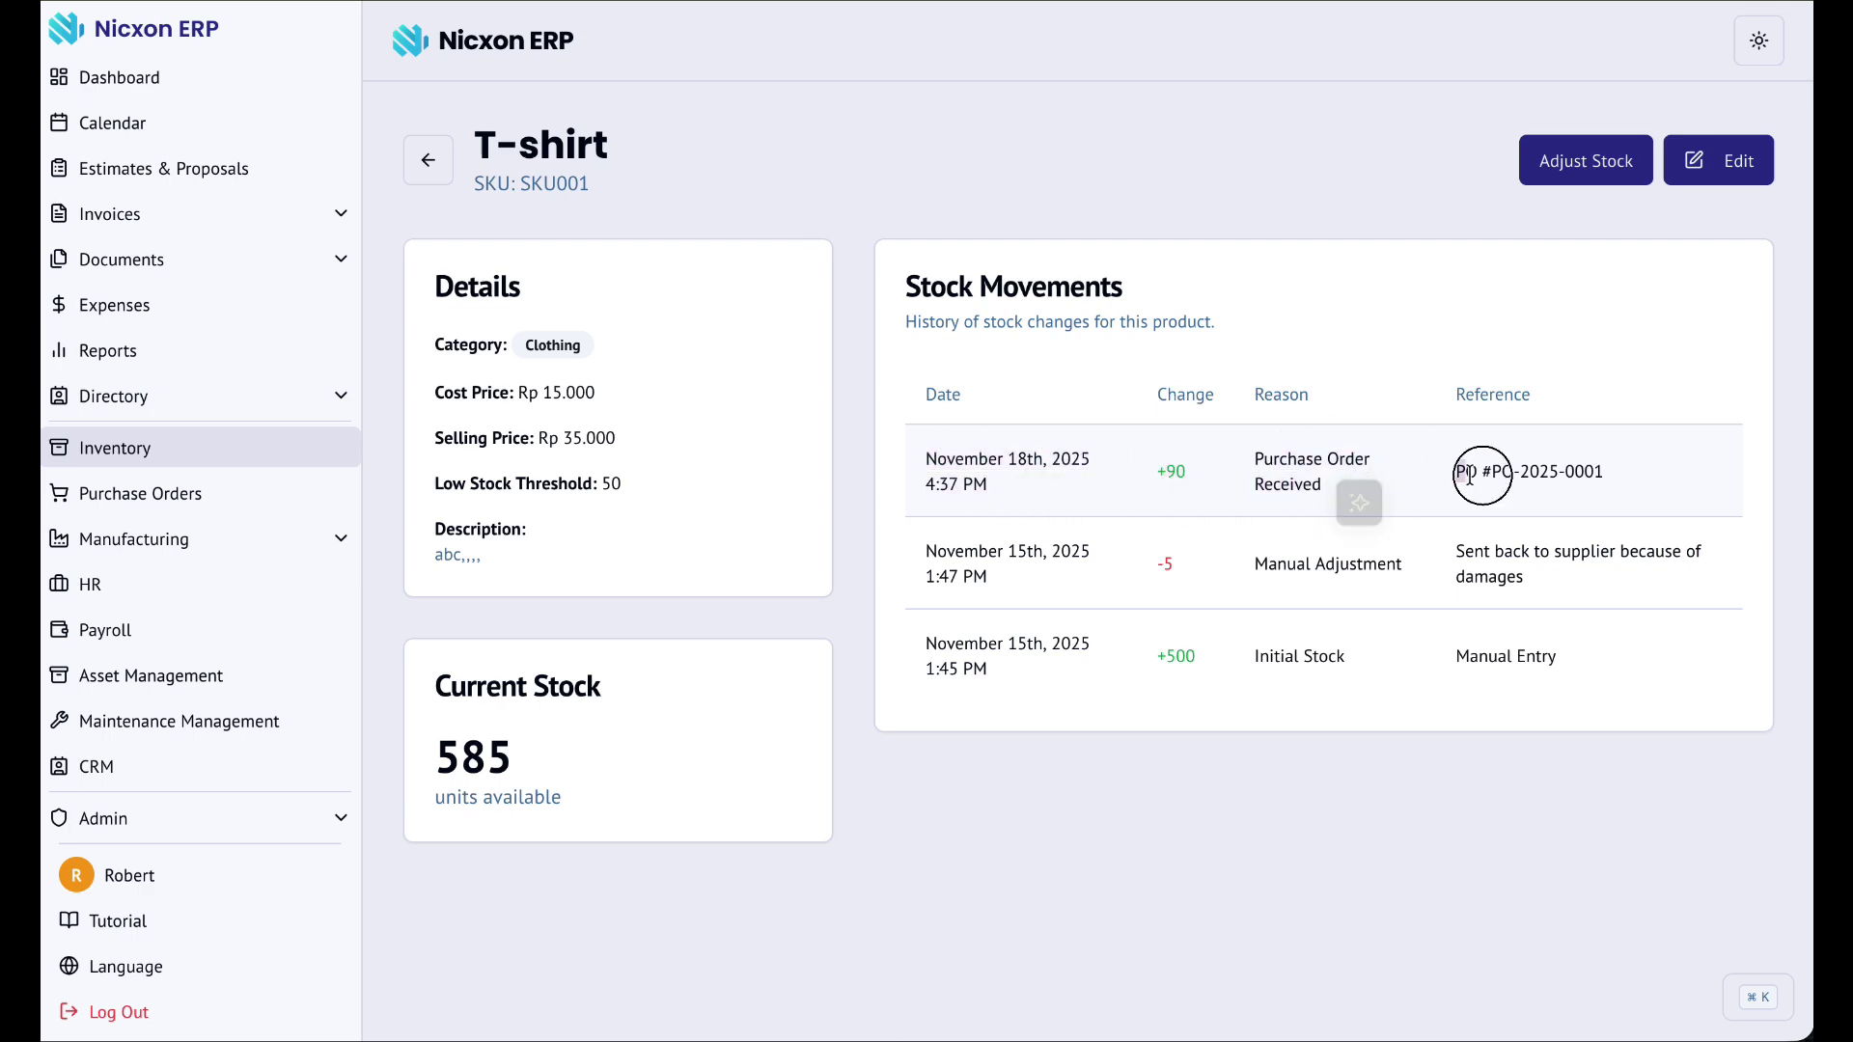
pyautogui.moveTo(1674, 459); pyautogui.dragTo(1455, 471)
pyautogui.click(1510, 480)
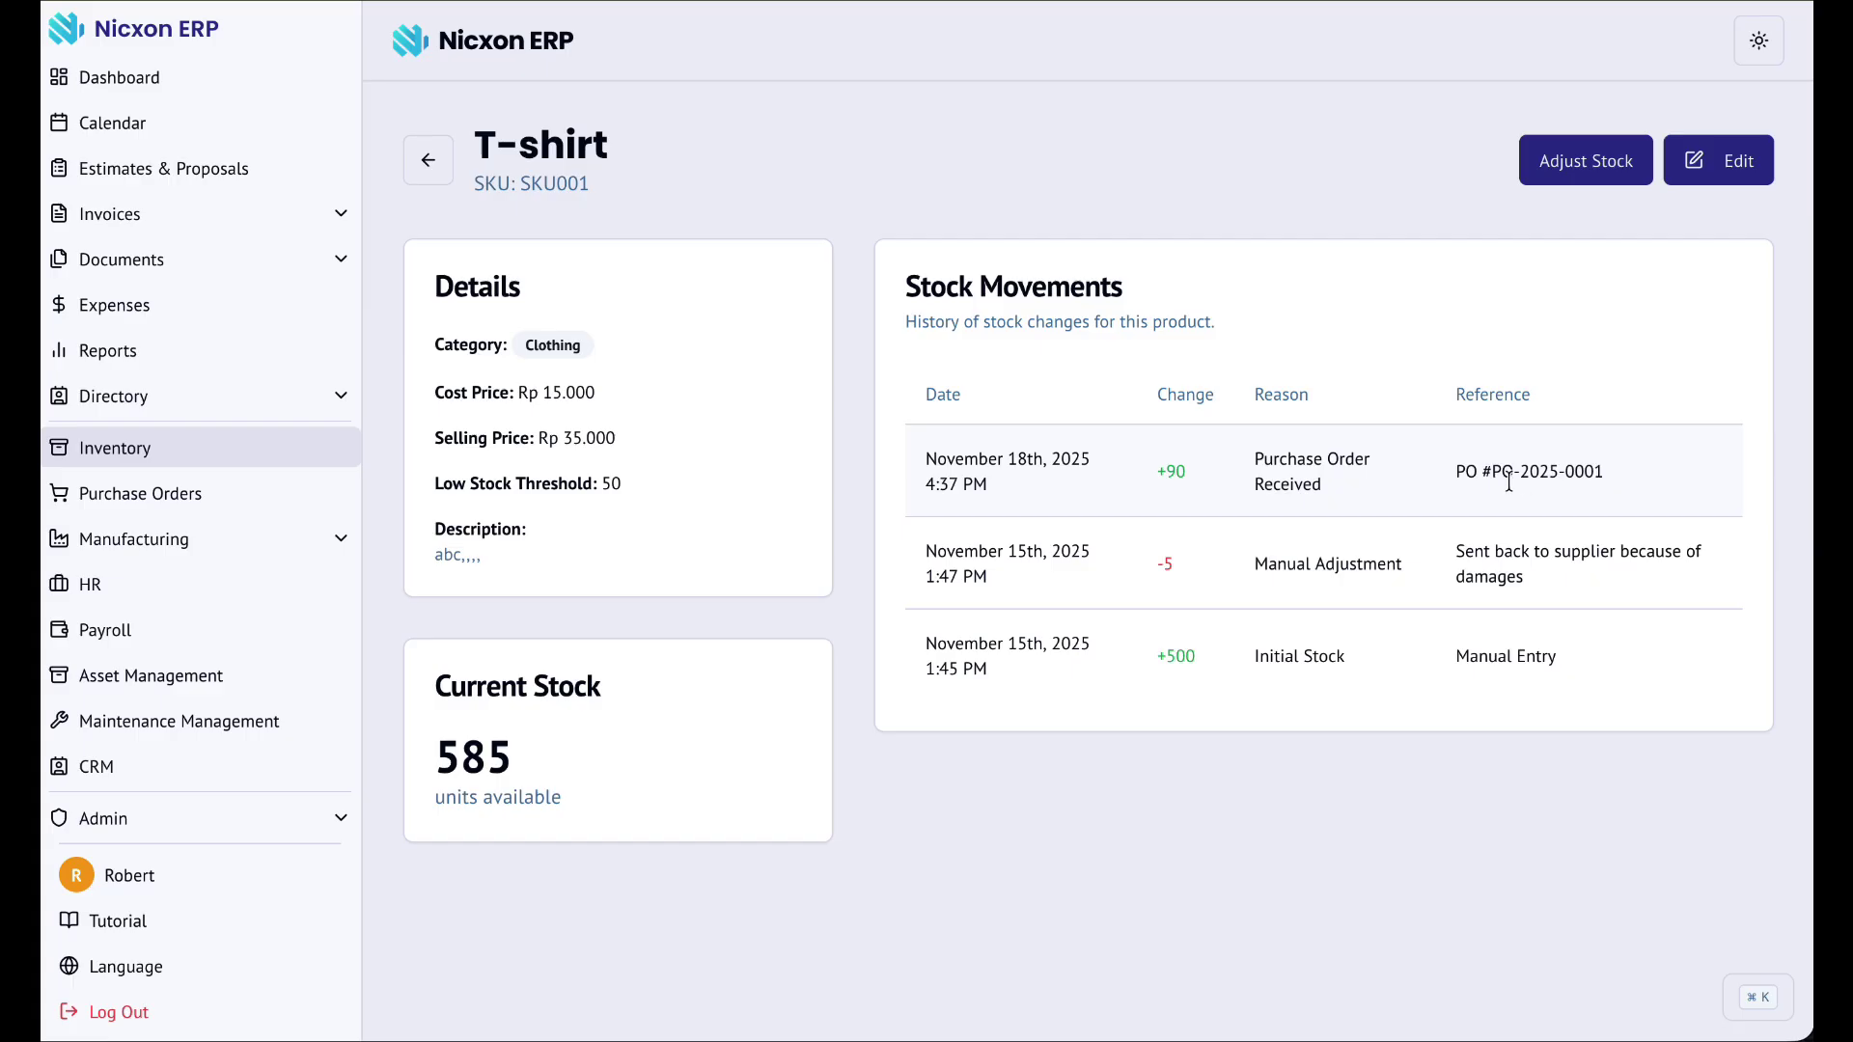
pyautogui.moveTo(490, 759); pyautogui.dragTo(524, 755)
pyautogui.click(549, 721)
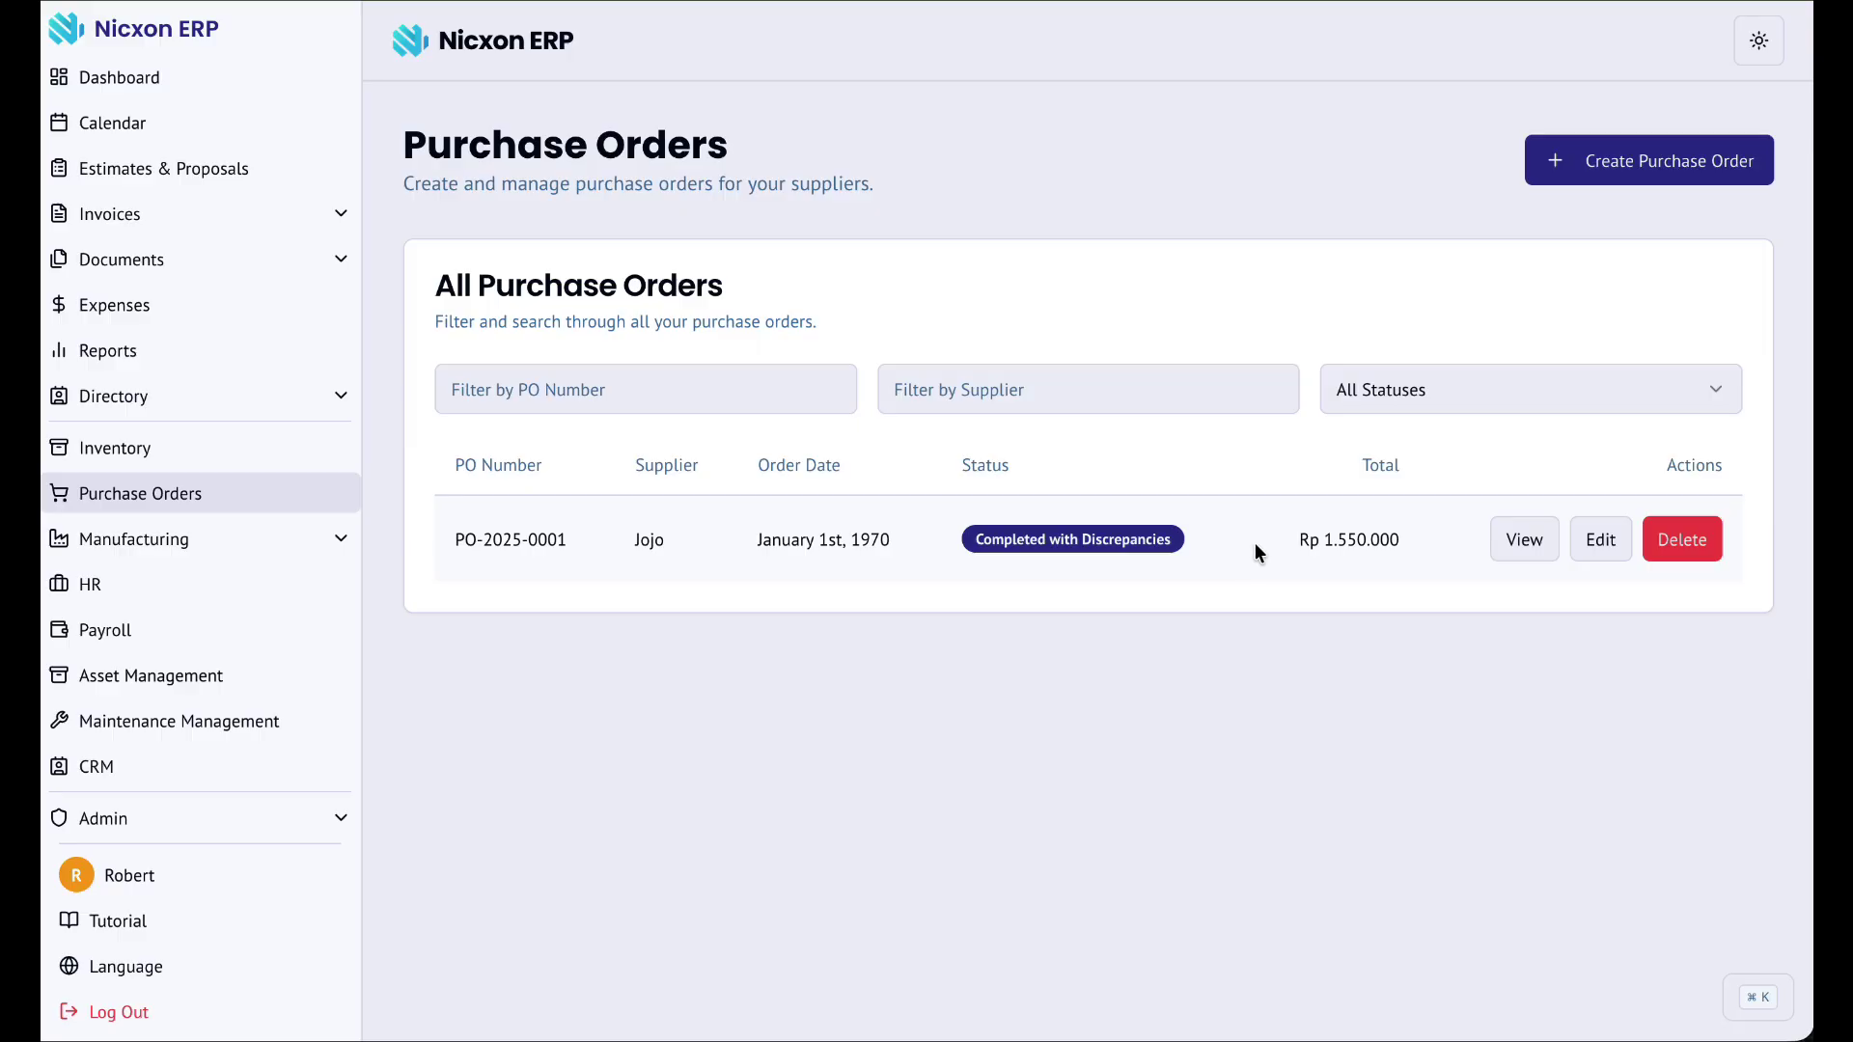
# - Open the list of all purchase orders and check the T-shirt order's total
pyautogui.moveTo(1291, 542); pyautogui.dragTo(1390, 540)
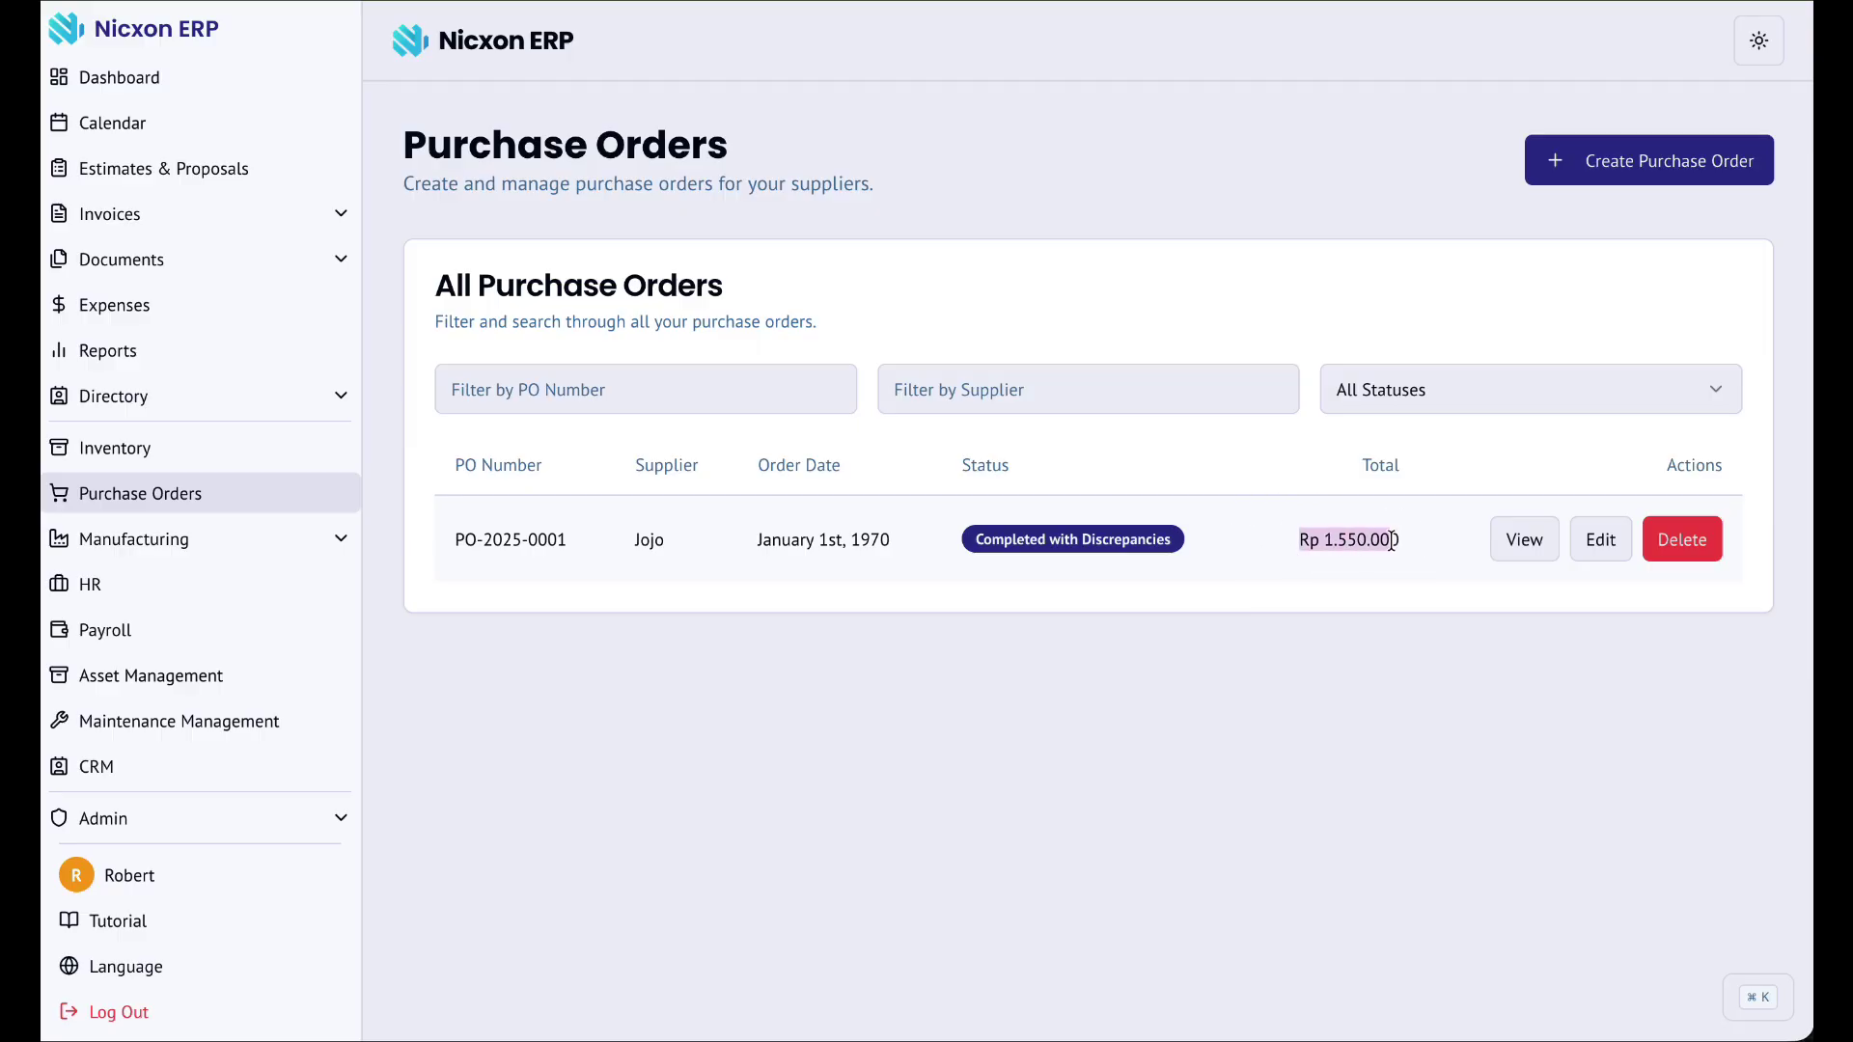
pyautogui.click(1316, 561)
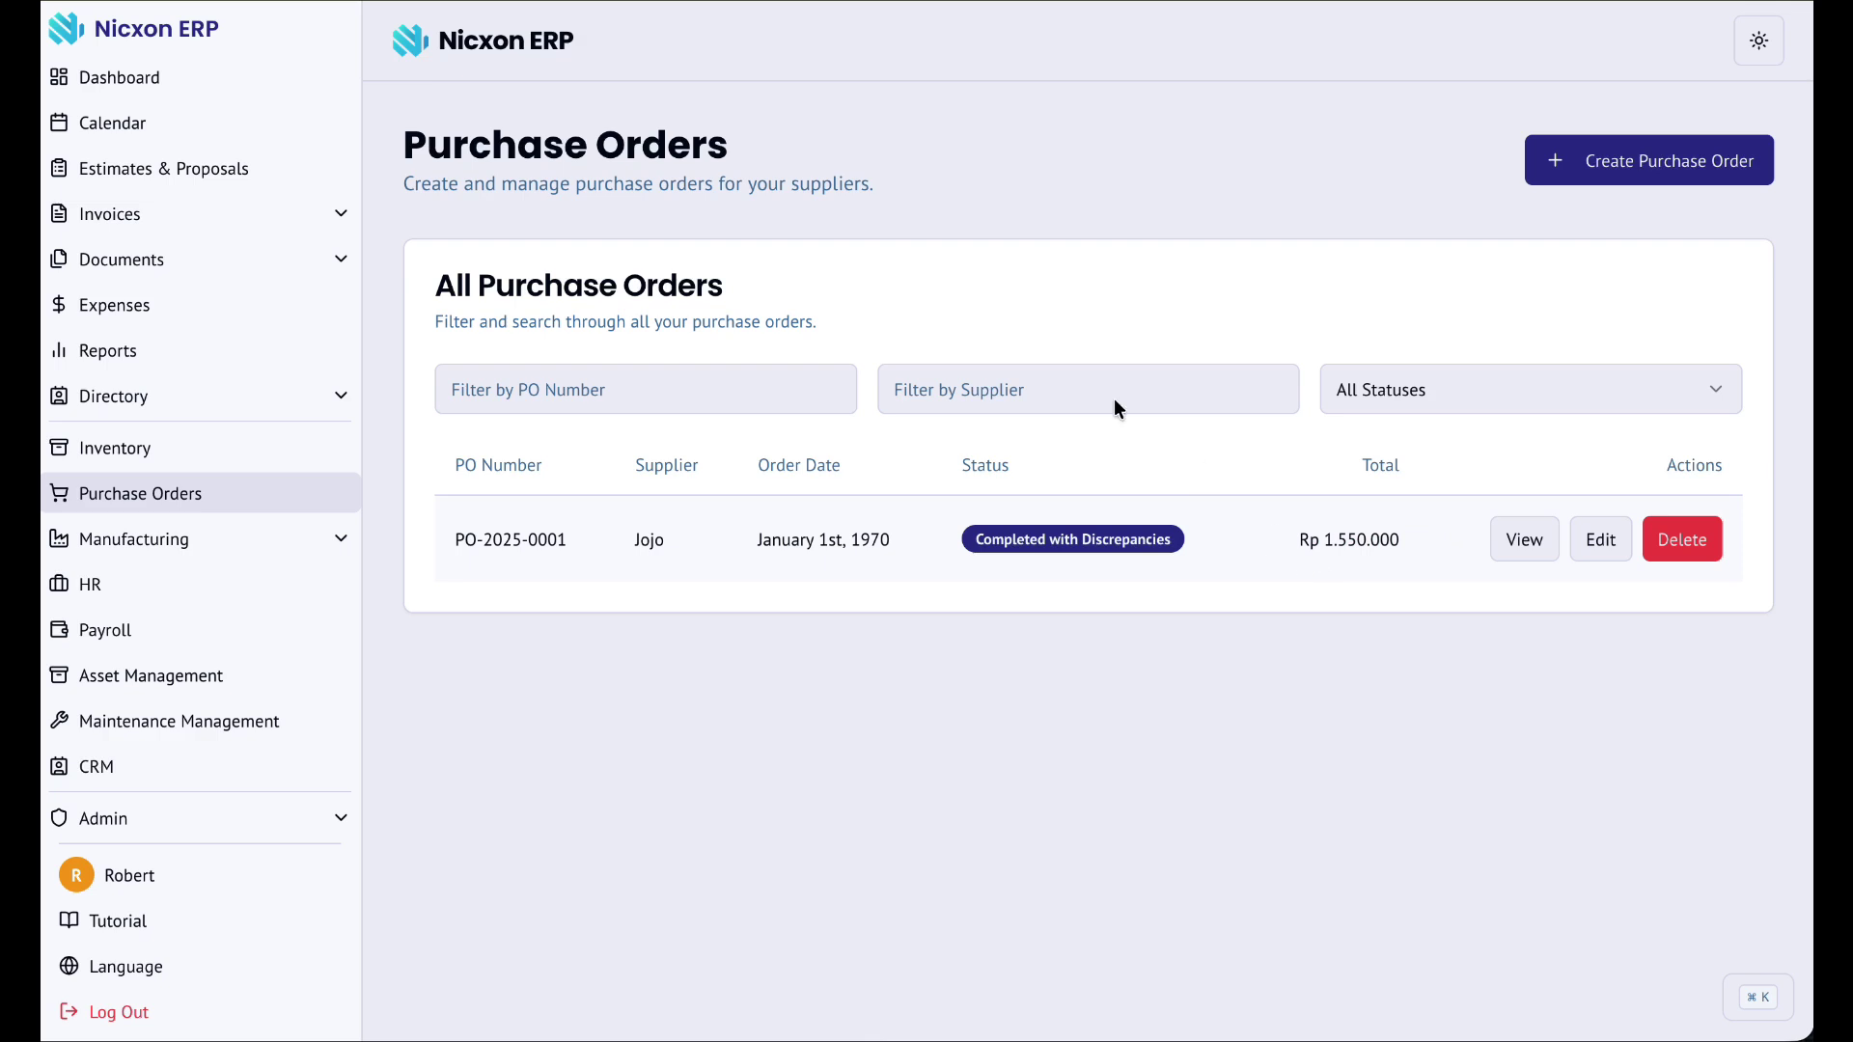
pyautogui.moveTo(1397, 542); pyautogui.dragTo(1323, 538)
pyautogui.click(1261, 546)
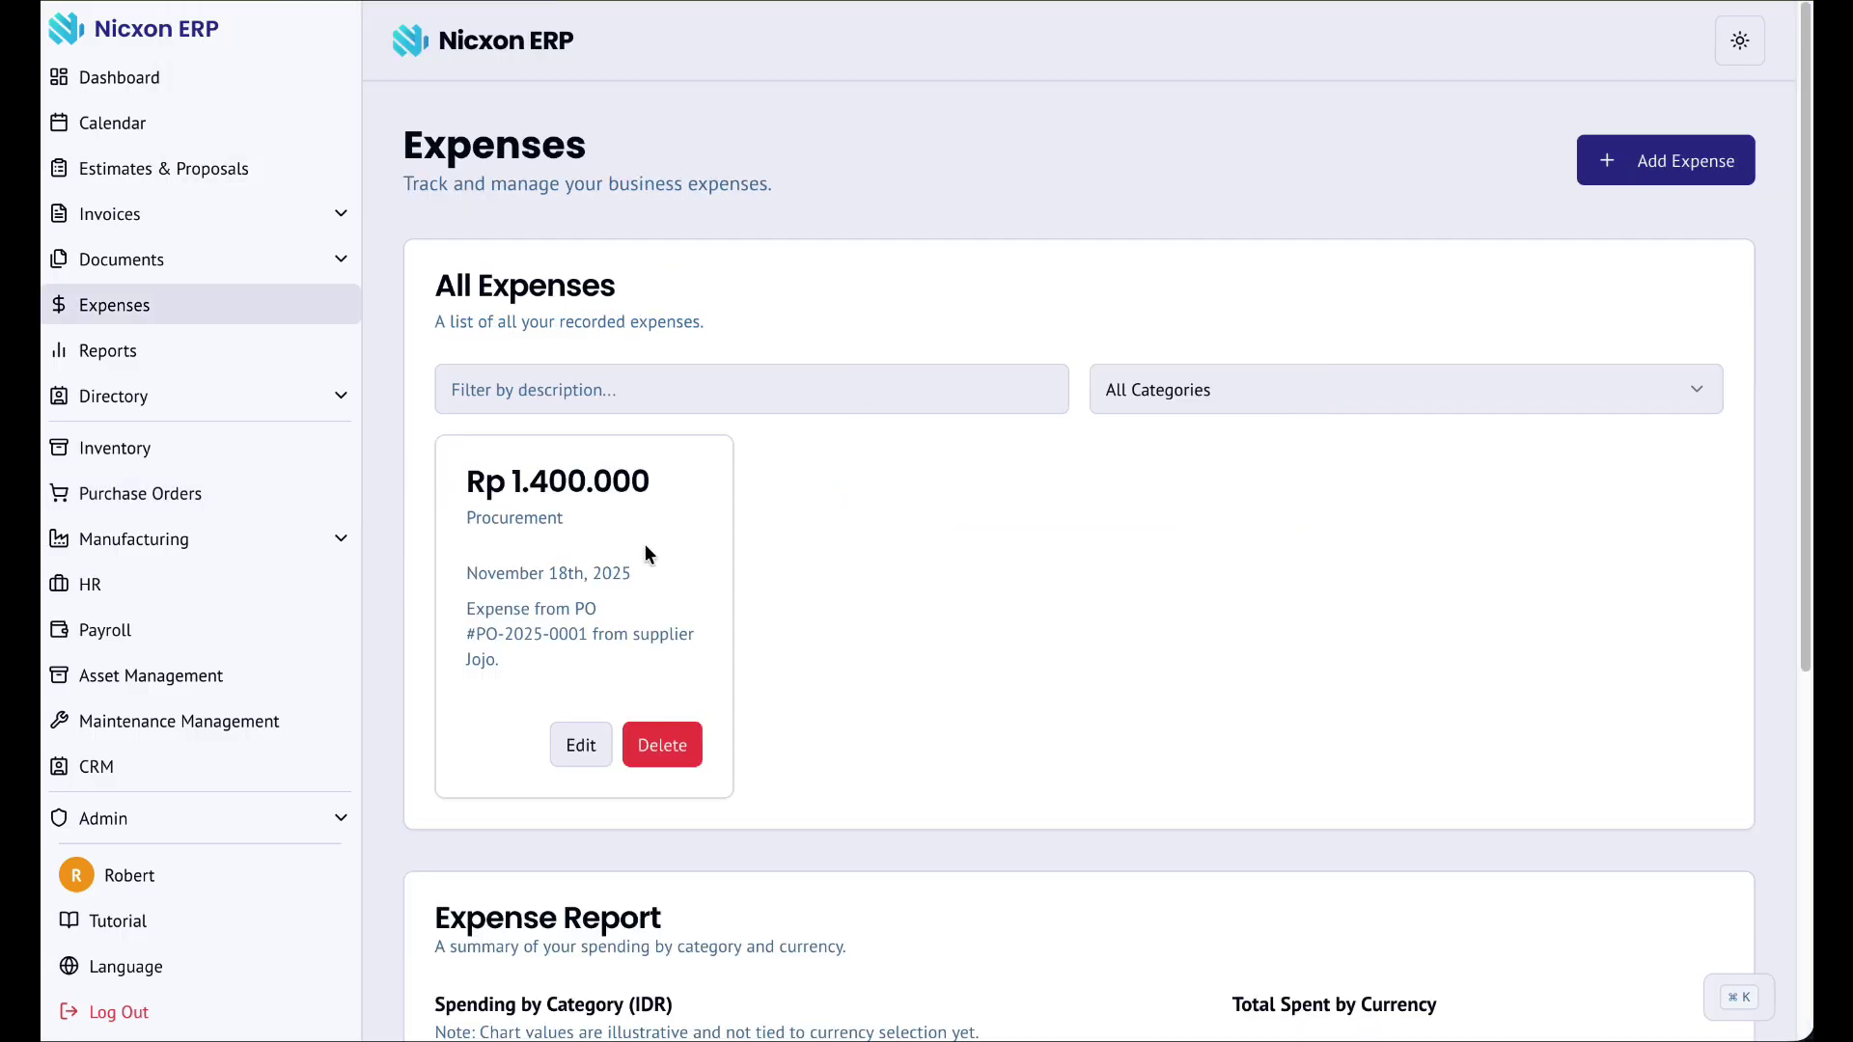
# - Check the procurement expense's amount and description in the expenses list, and look through the expense report
pyautogui.moveTo(511, 471); pyautogui.dragTo(653, 472)
pyautogui.click(617, 473)
pyautogui.moveTo(485, 606); pyautogui.dragTo(503, 673)
pyautogui.click(570, 573)
pyautogui.scroll(-3, 737, 612)
pyautogui.scroll(-2, 737, 612)
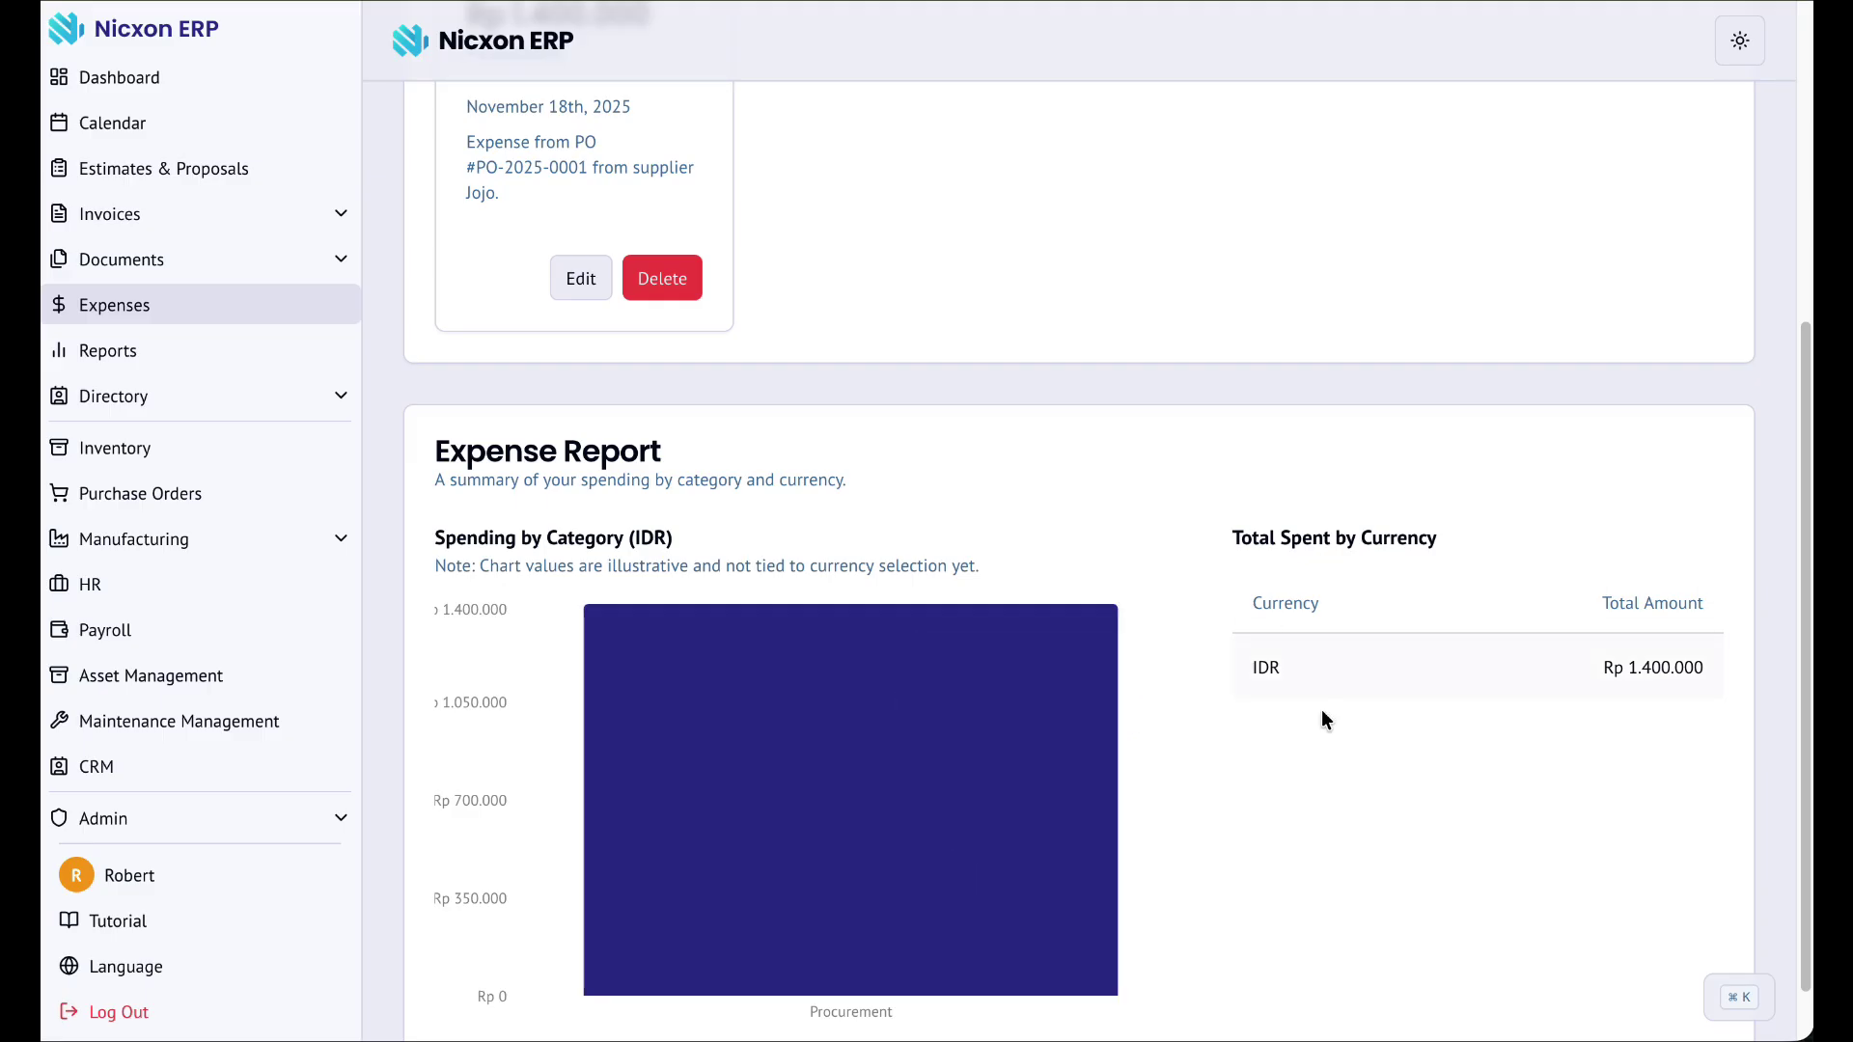
pyautogui.scroll(-1, 1375, 597)
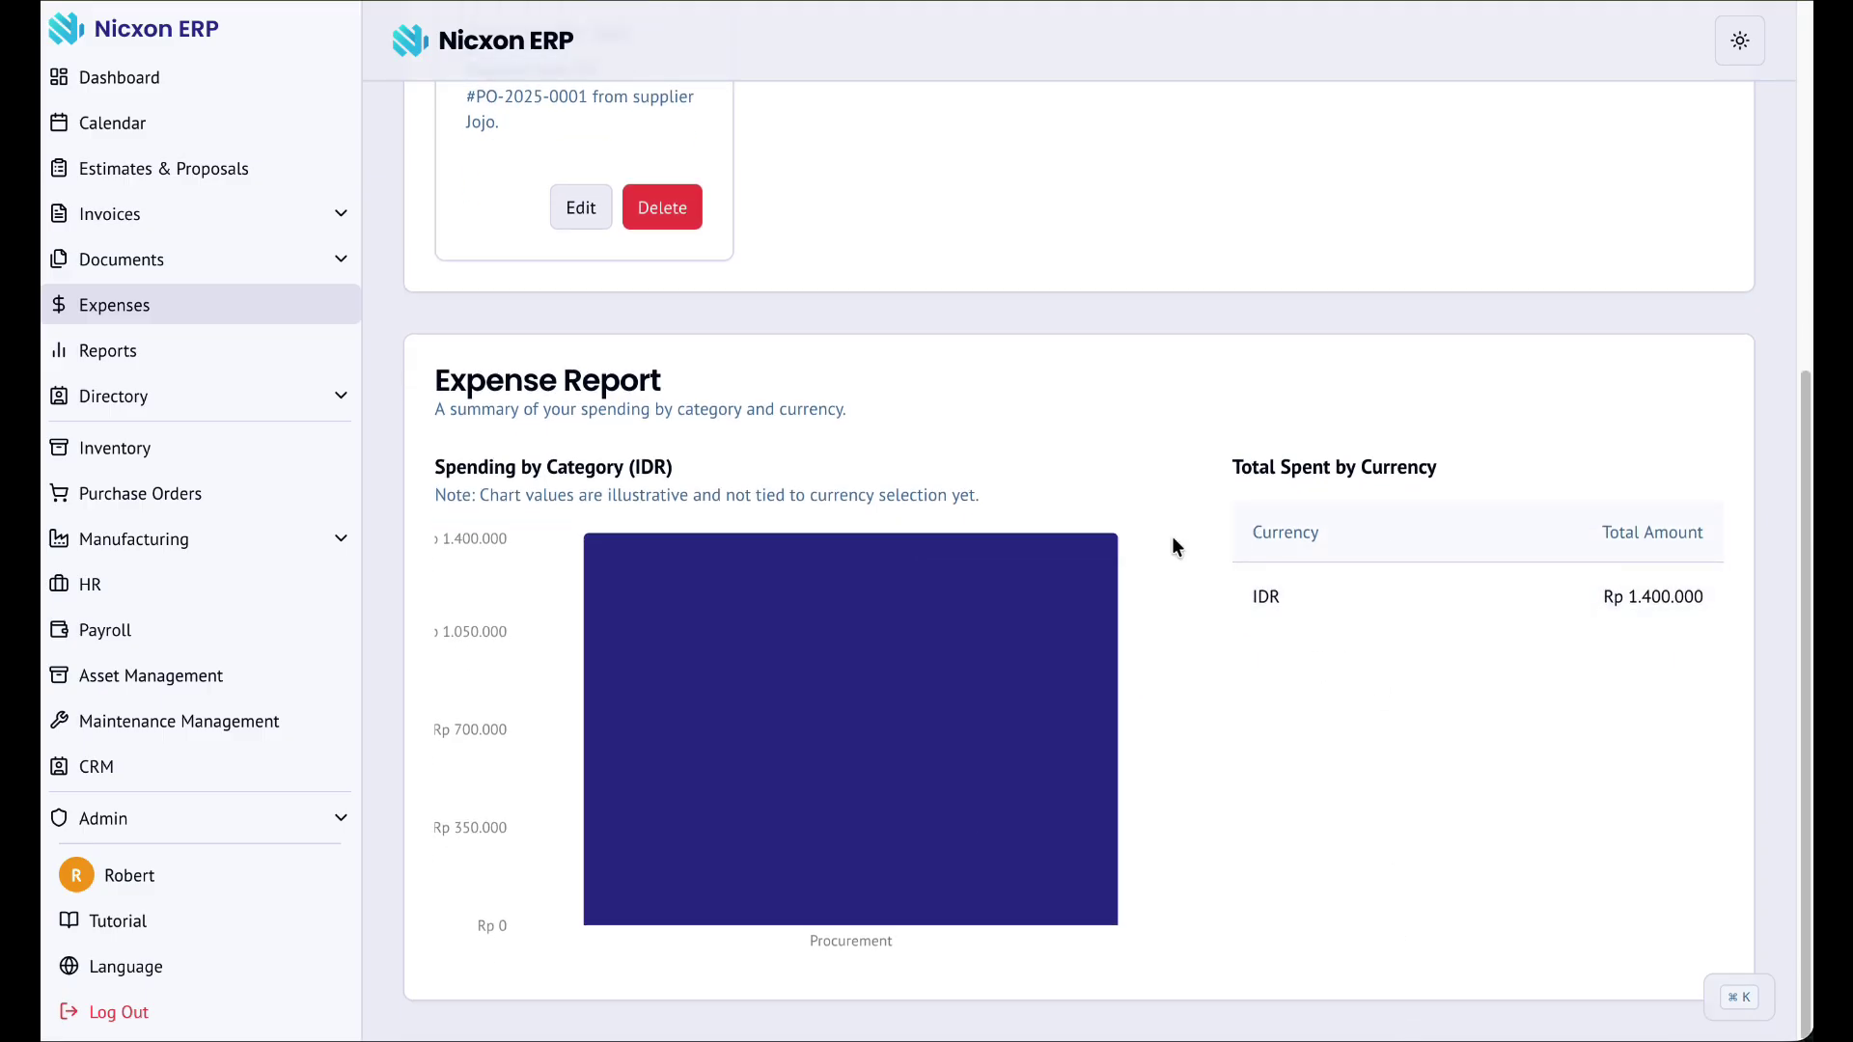
pyautogui.scroll(5, 917, 436)
# - Look at the expense list's description filter and its category filter options
pyautogui.click(999, 305)
pyautogui.click(917, 498)
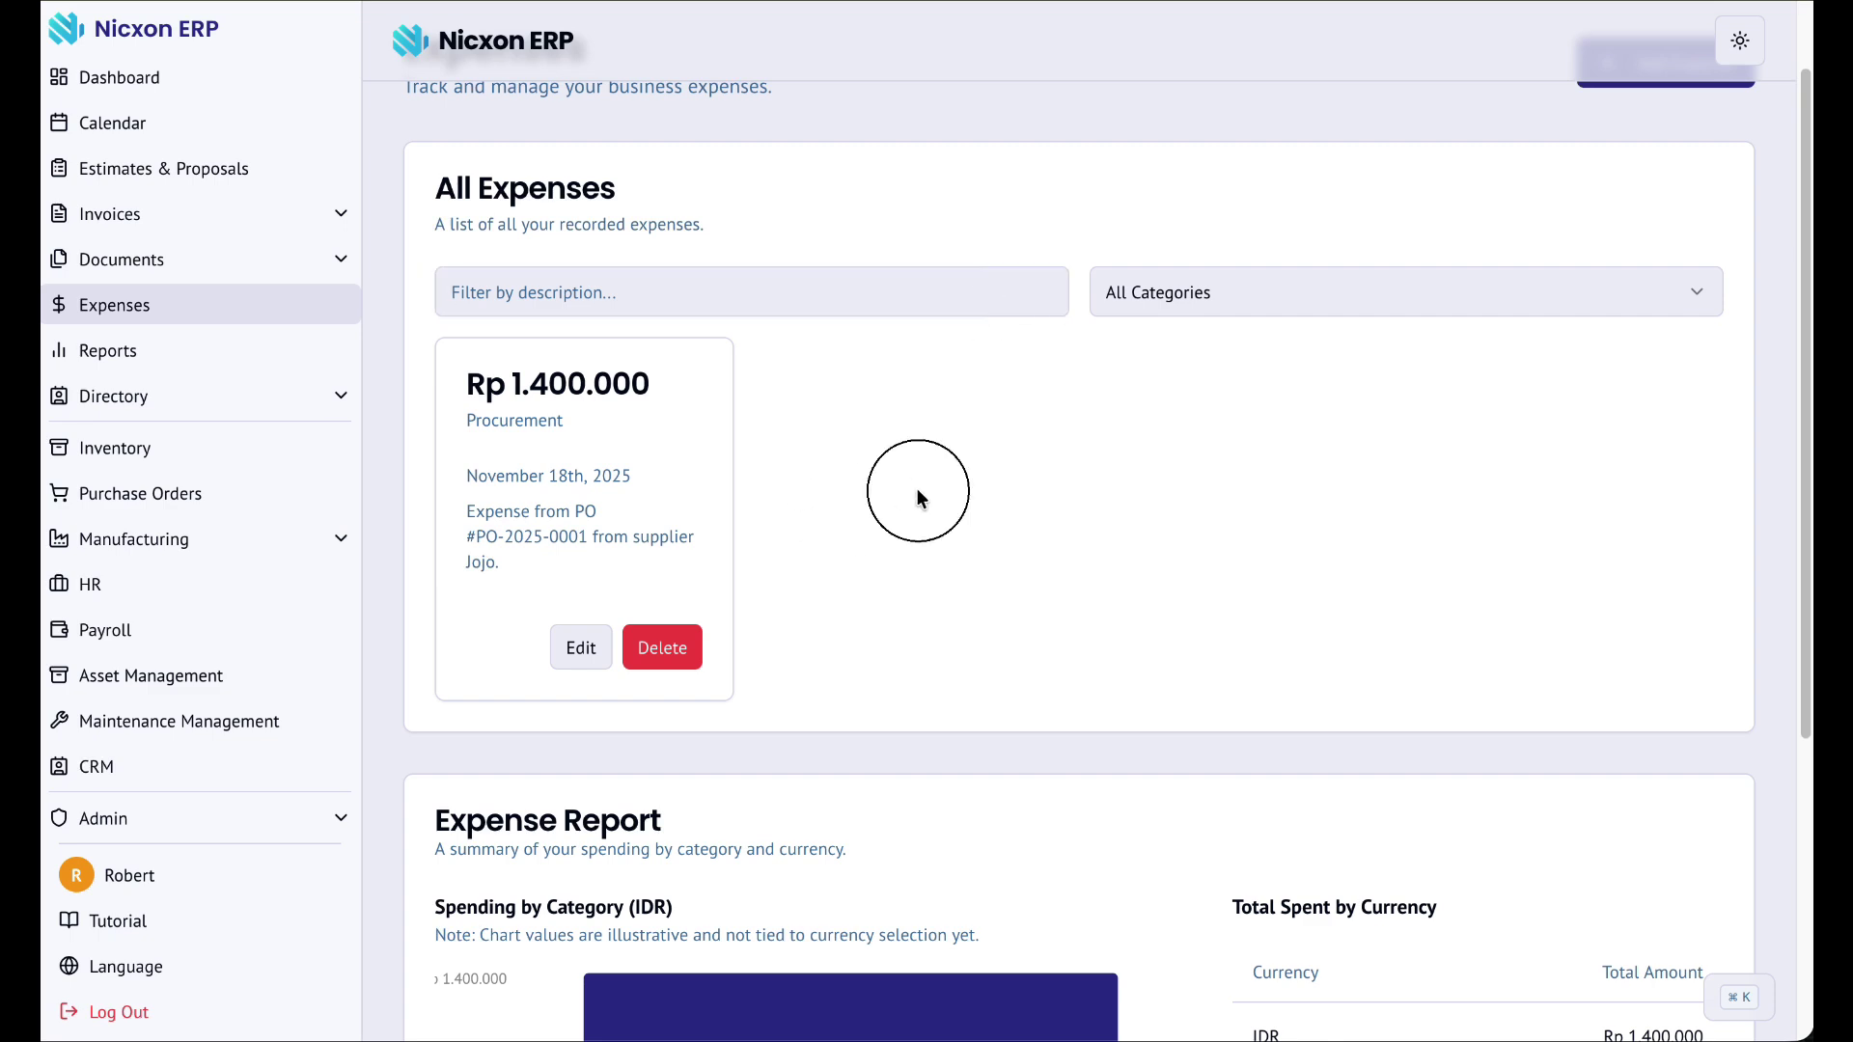
pyautogui.click(854, 291)
pyautogui.click(1183, 307)
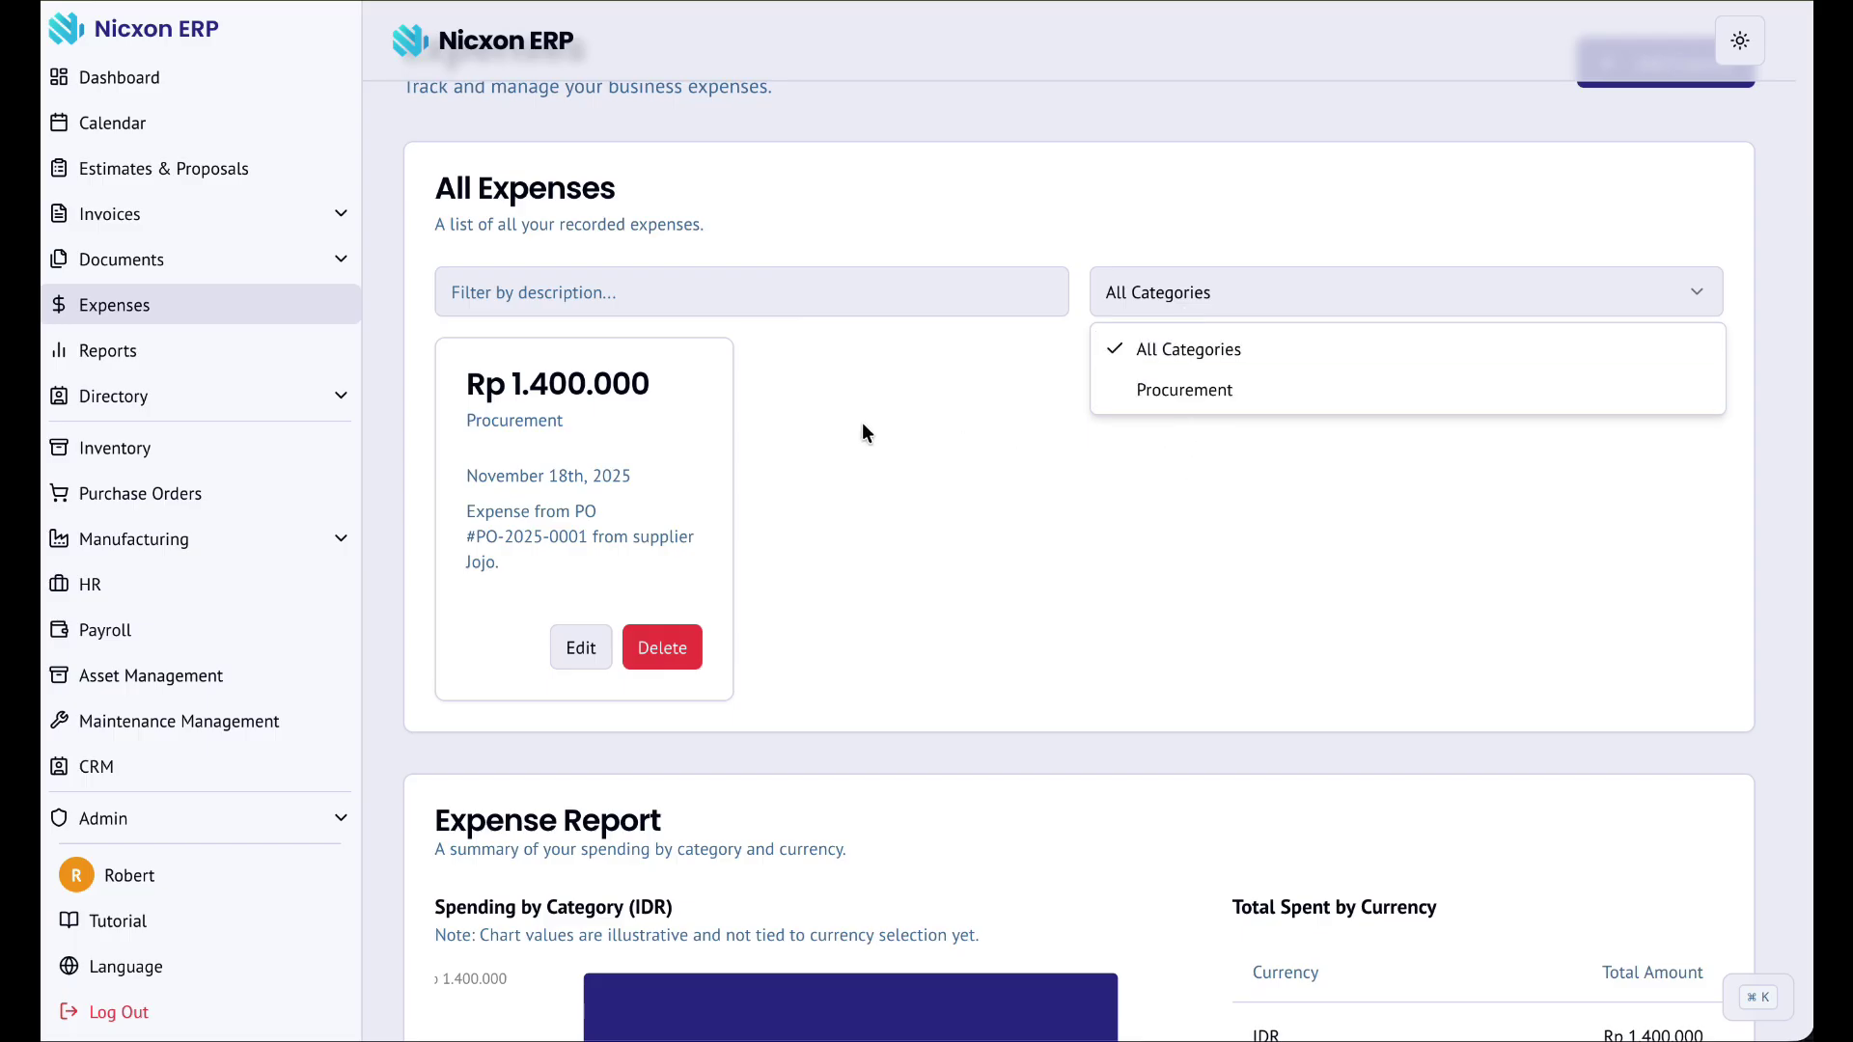
pyautogui.click(875, 304)
pyautogui.click(875, 304)
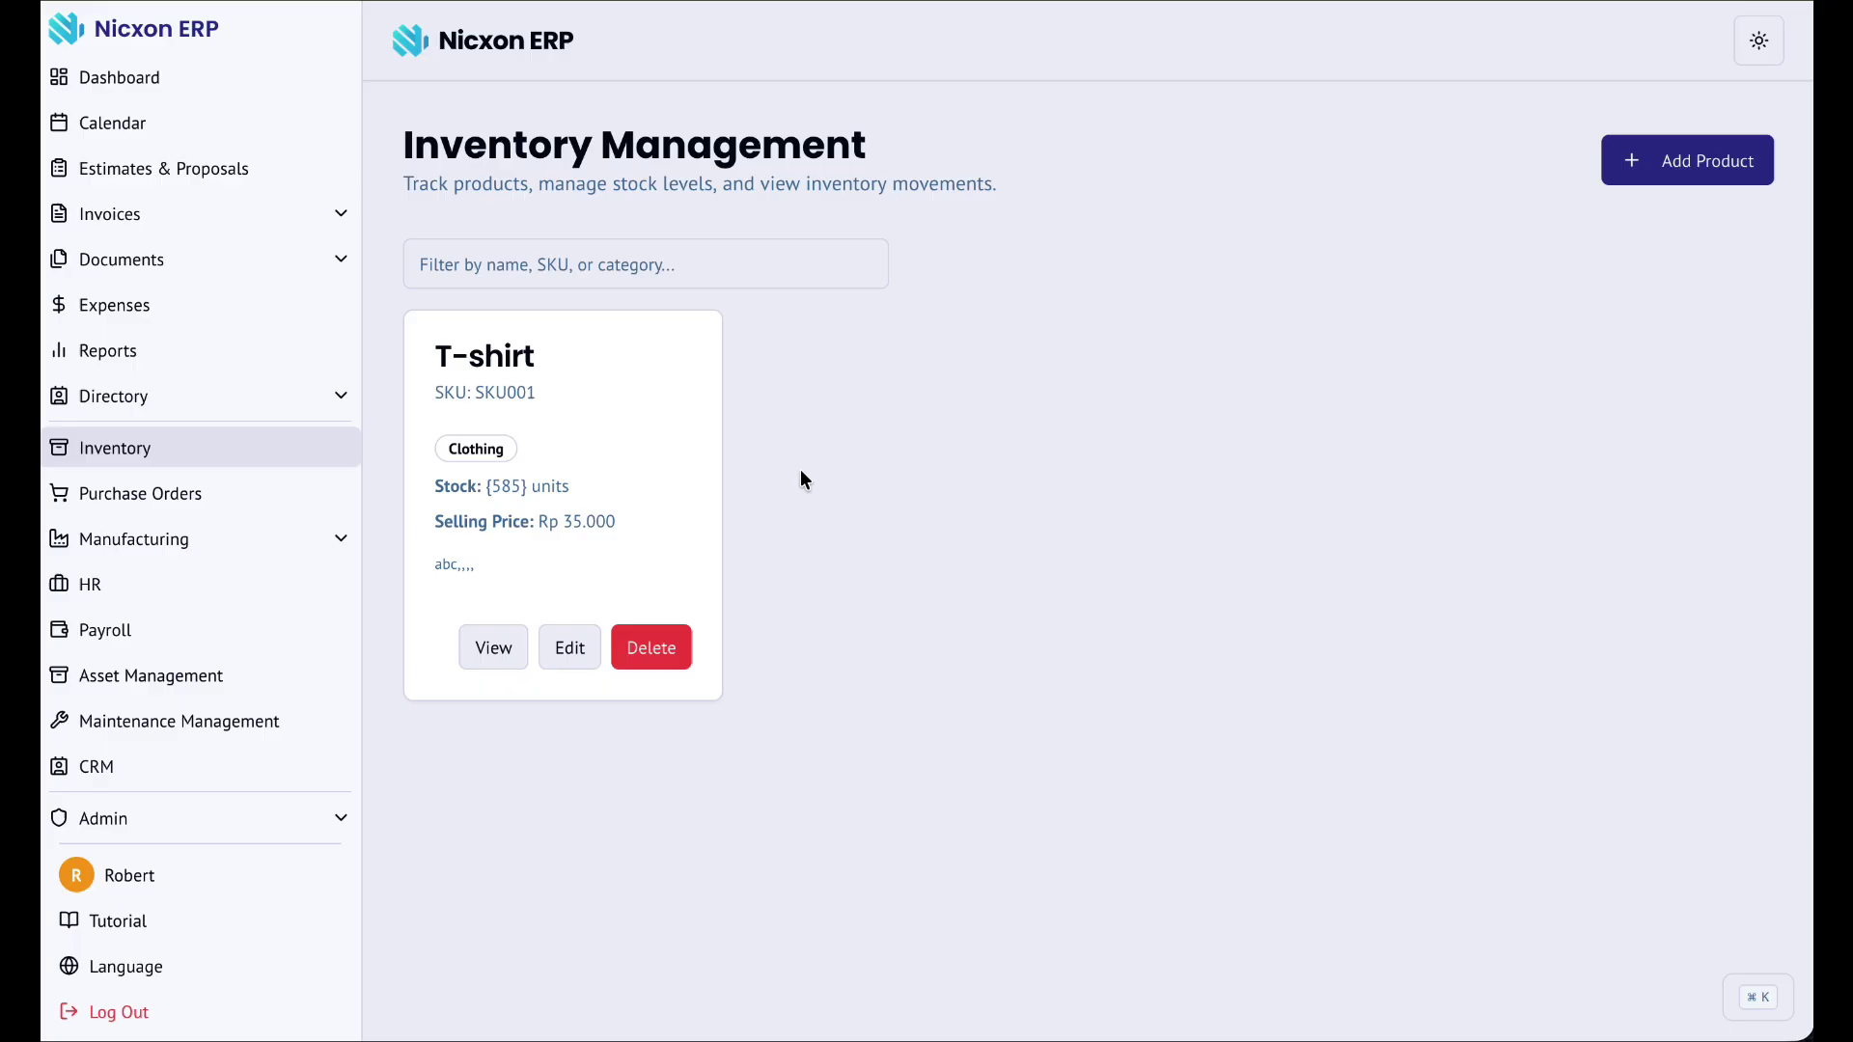
# - Revisit the purchase orders list and return to the expenses list
pyautogui.click(269, 509)
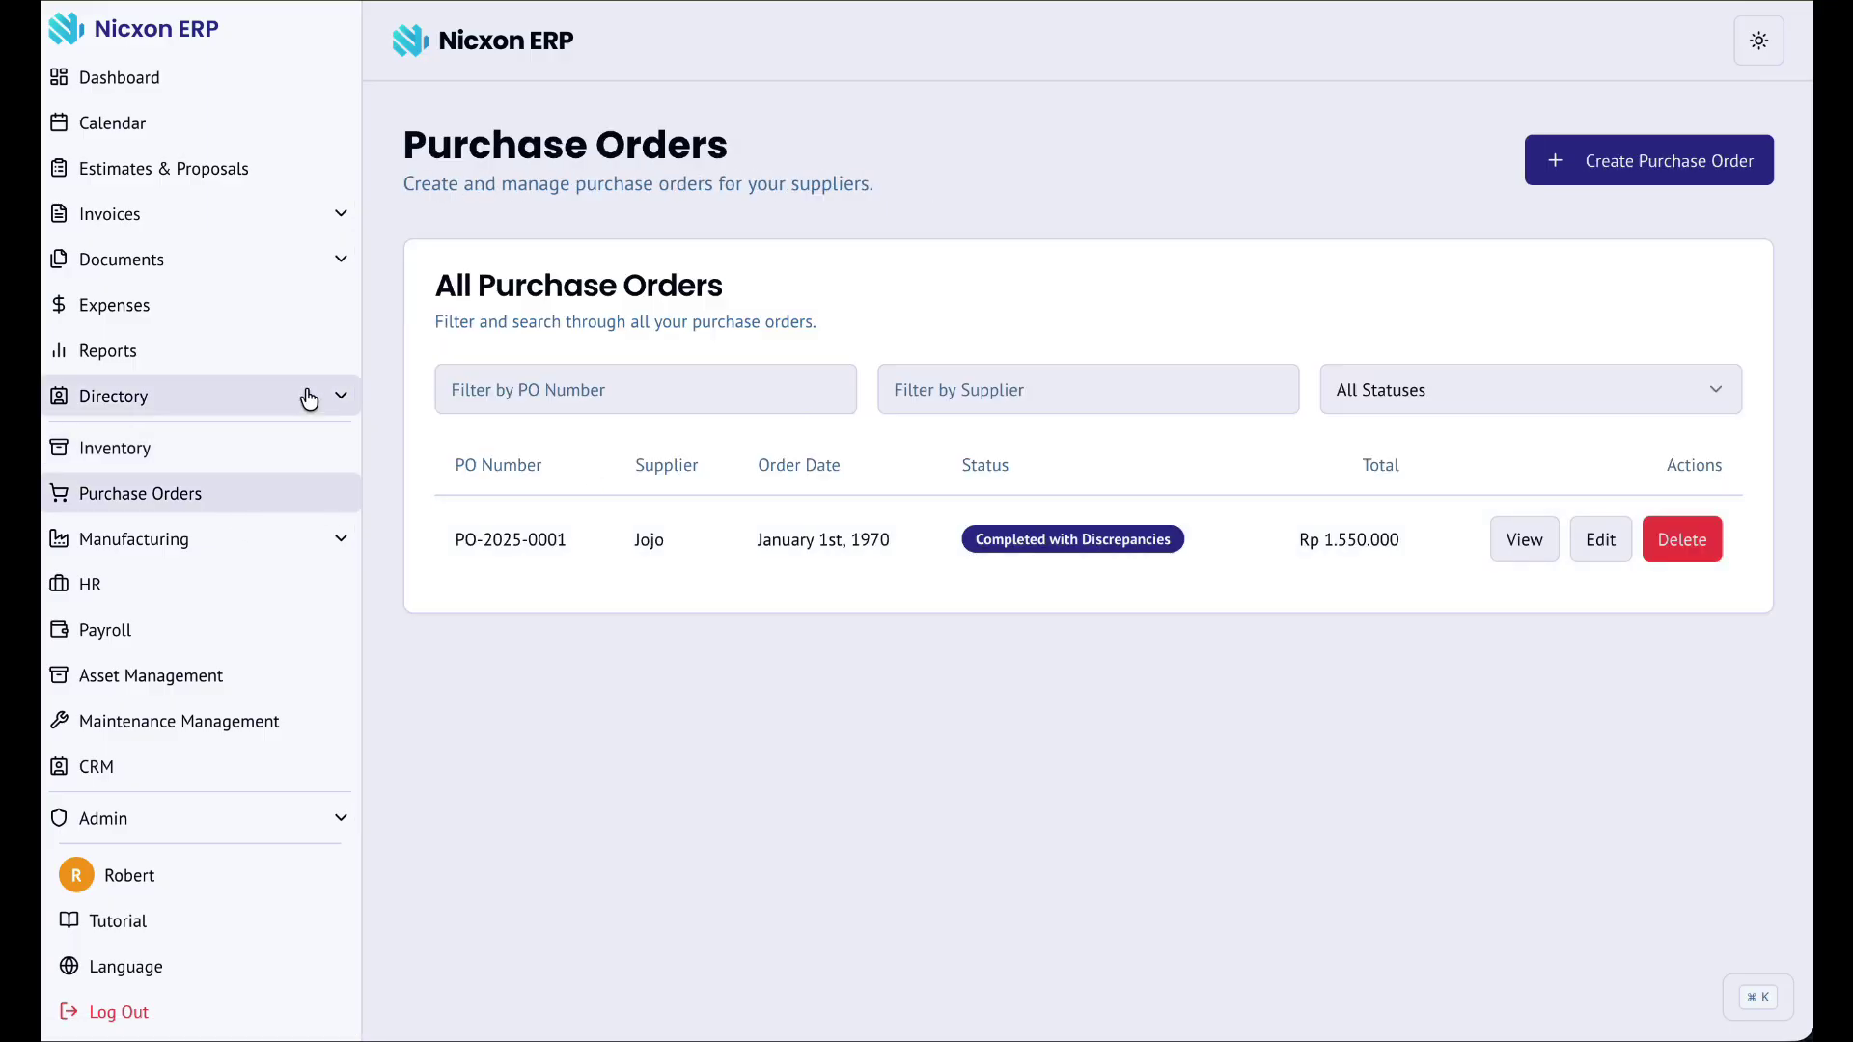
pyautogui.click(311, 307)
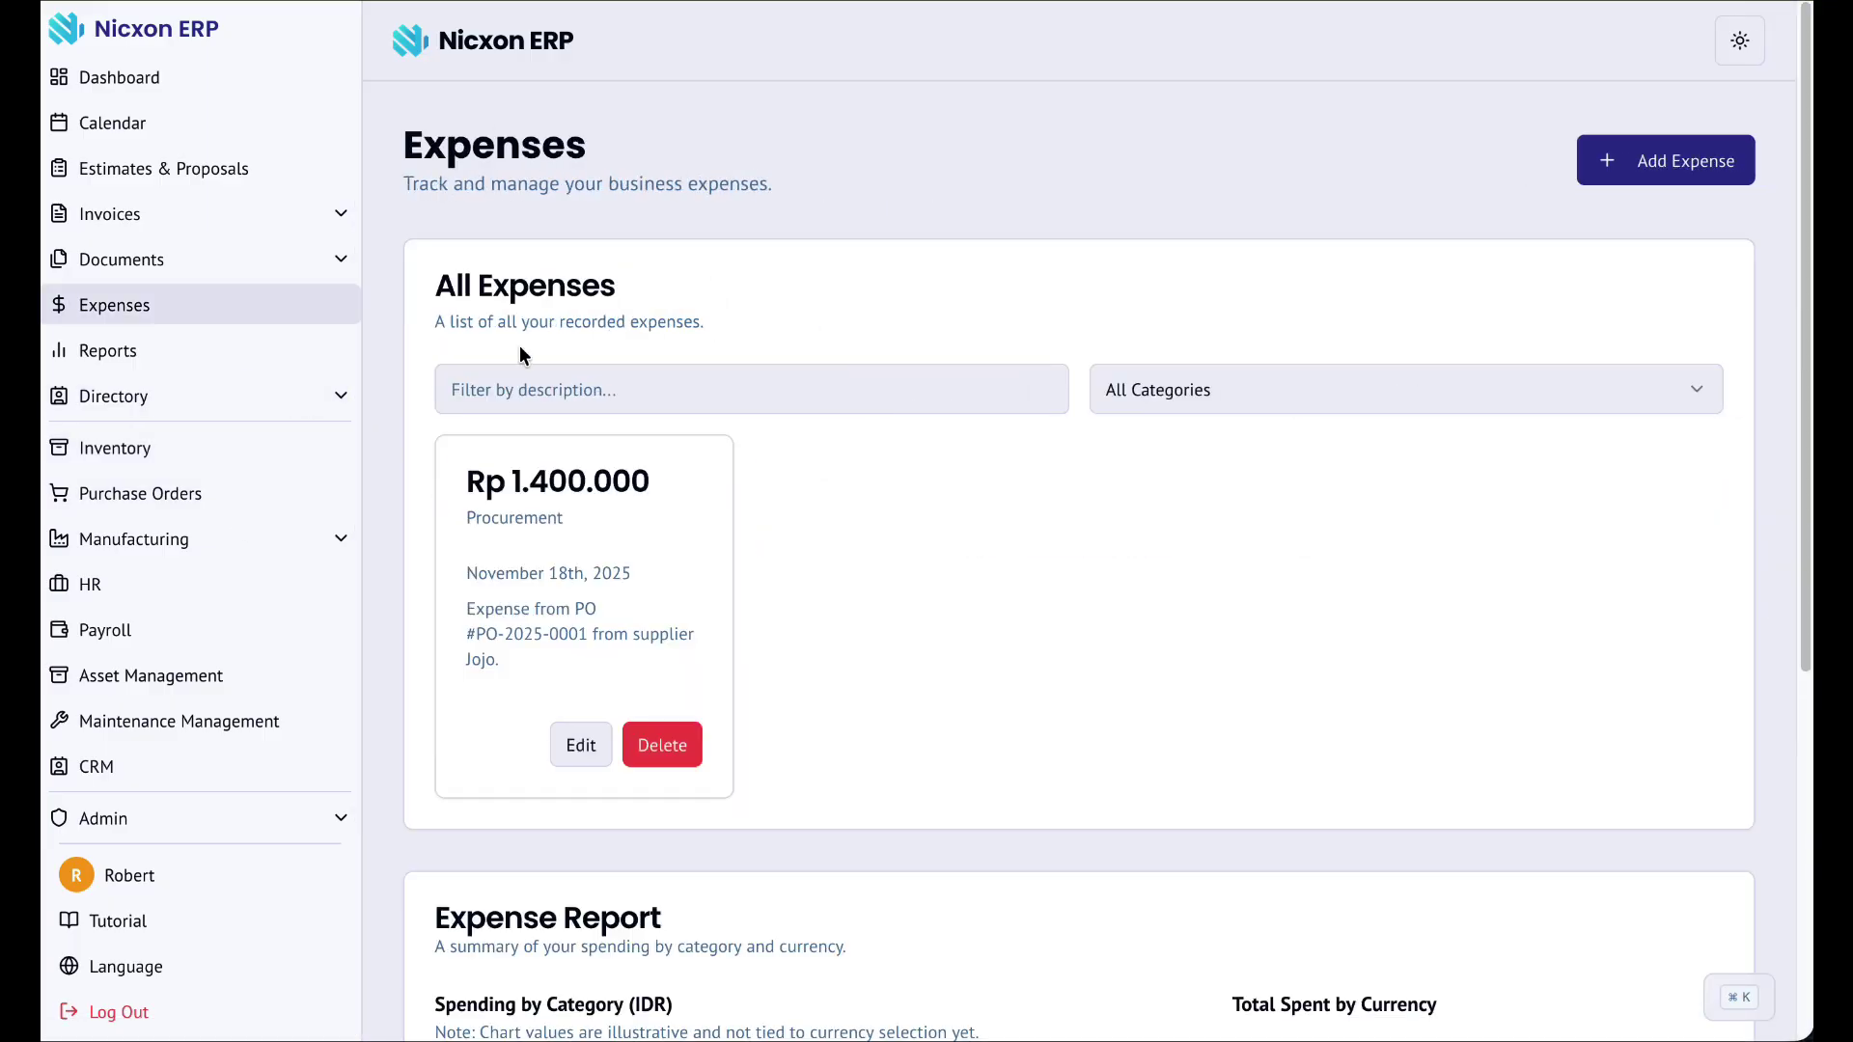